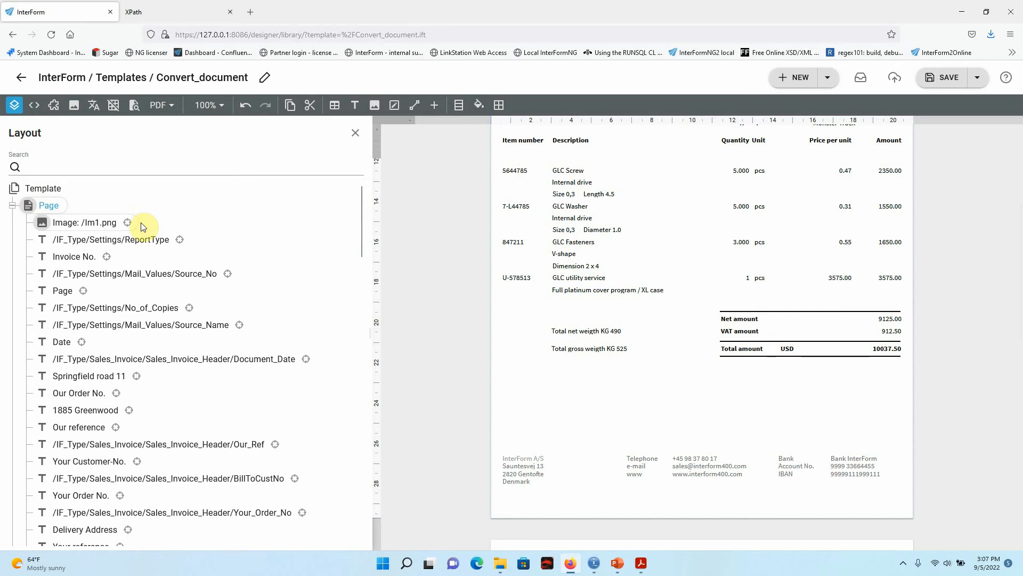
# - Insert a header and a footer into the first page of the template
pyautogui.rightClick(52, 207)
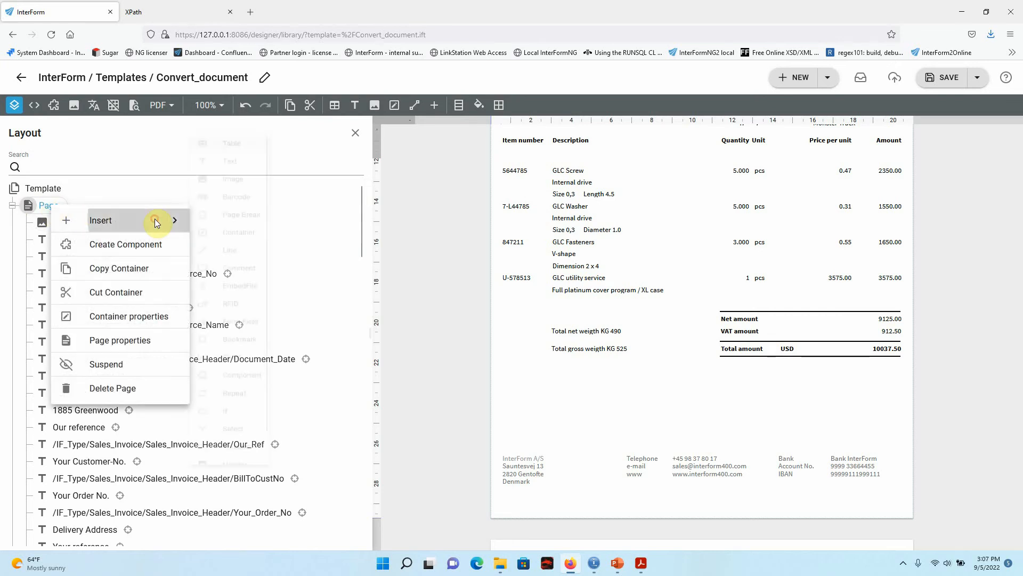
pyautogui.moveTo(154, 220)
pyautogui.scroll(-1, 250, 479)
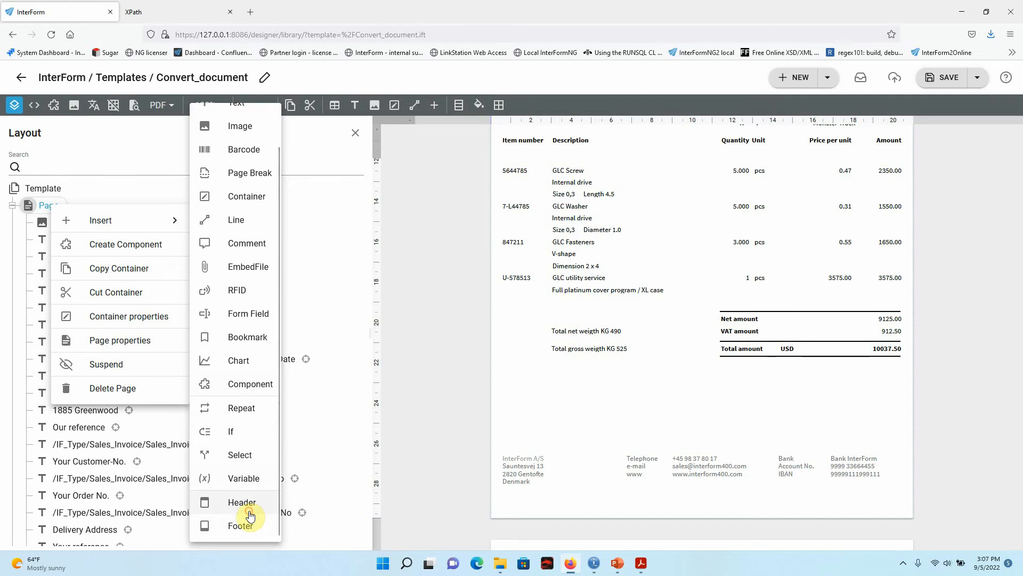
pyautogui.click(250, 513)
pyautogui.rightClick(46, 207)
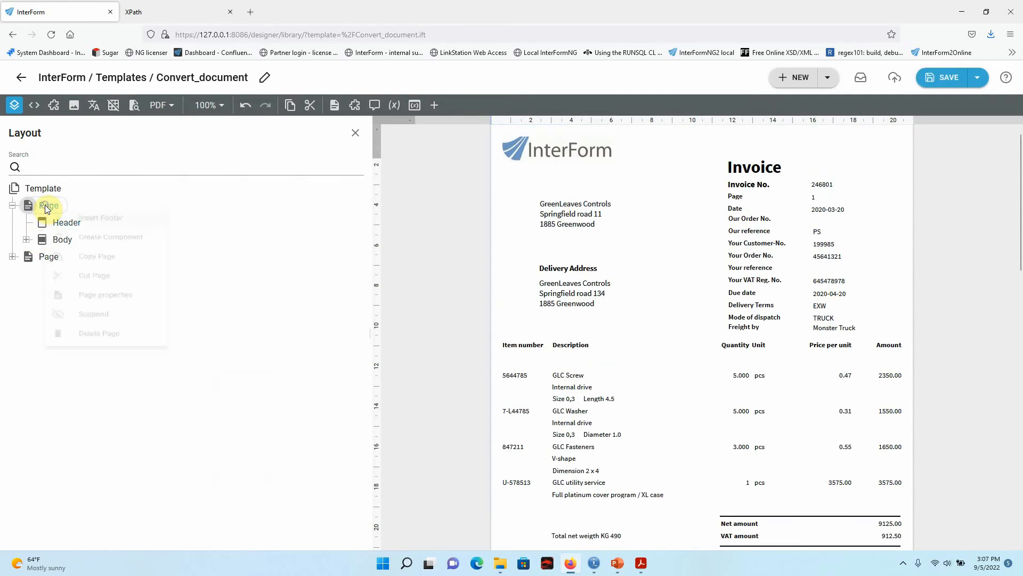
pyautogui.click(120, 219)
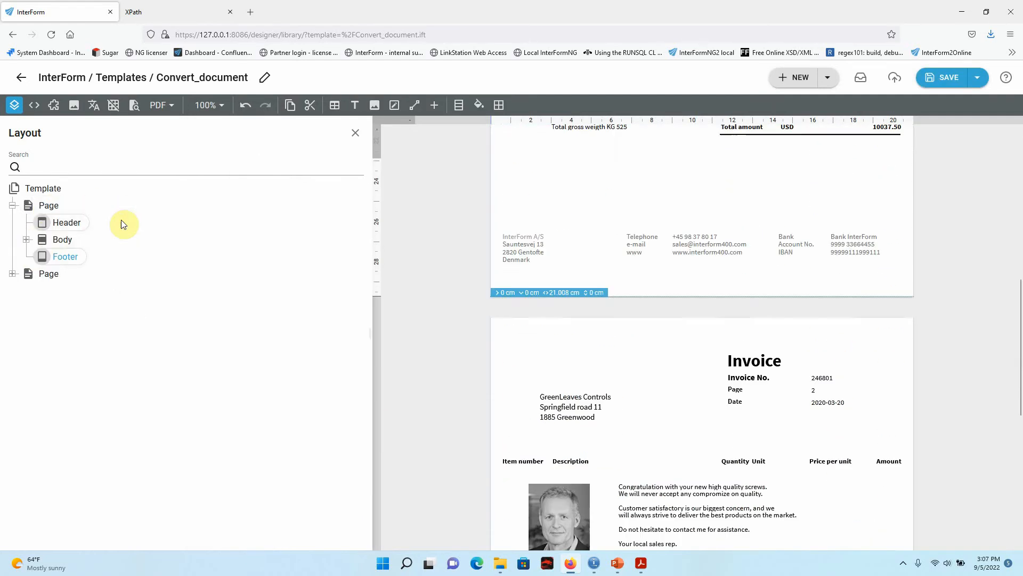
# - Search the first page's body elements for "amount" in the layout tree and widen the layout area to show the full element names
pyautogui.click(61, 239)
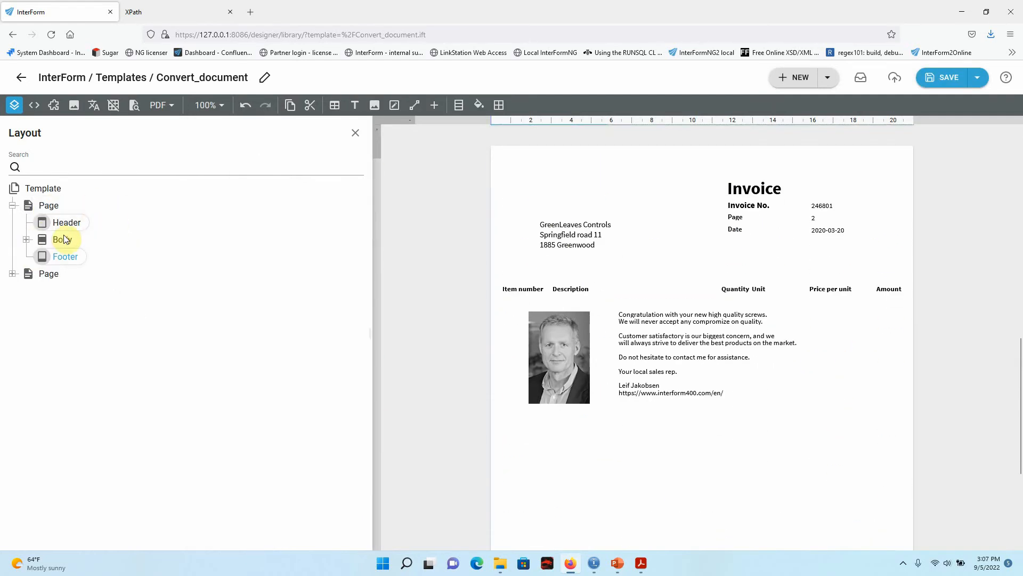
pyautogui.click(26, 240)
pyautogui.scroll(10, 838, 313)
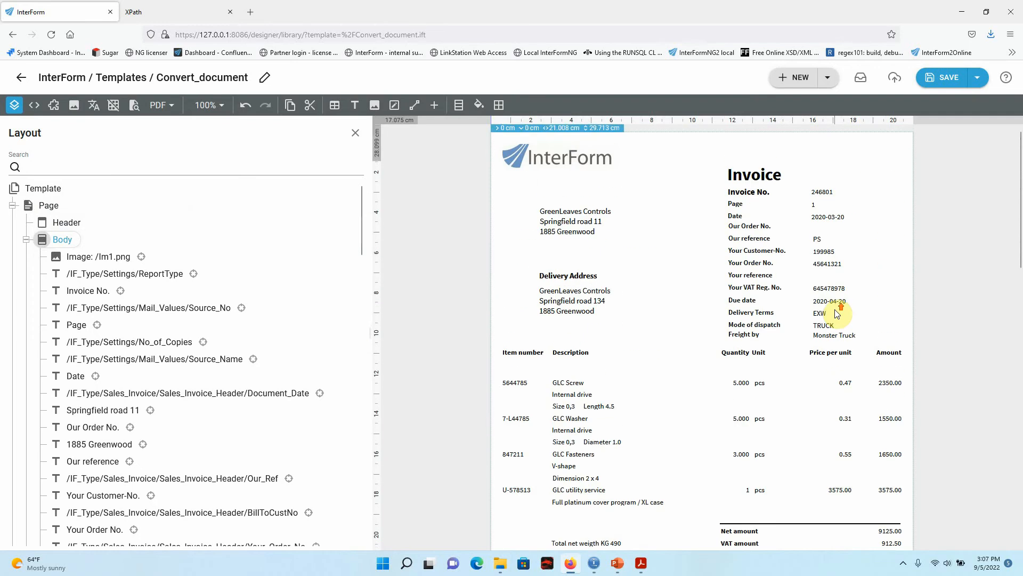
pyautogui.click(103, 257)
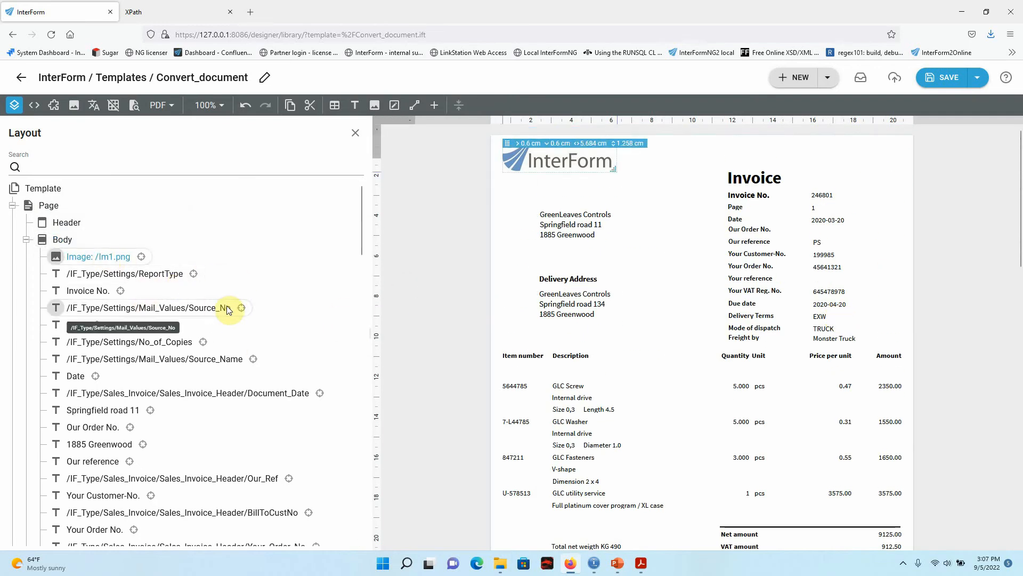
pyautogui.scroll(-3, 230, 309)
pyautogui.click(163, 159)
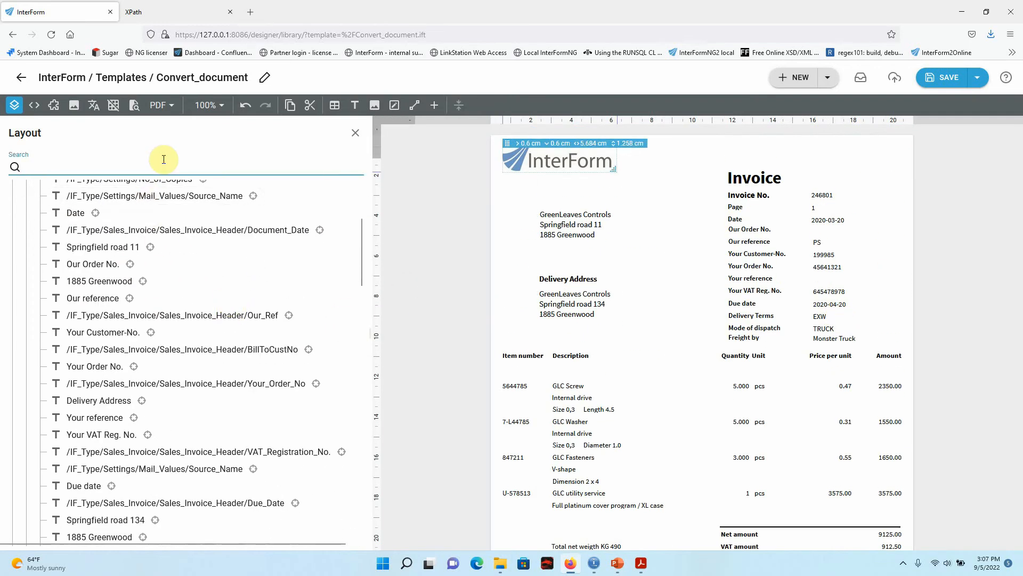
pyautogui.write('a')
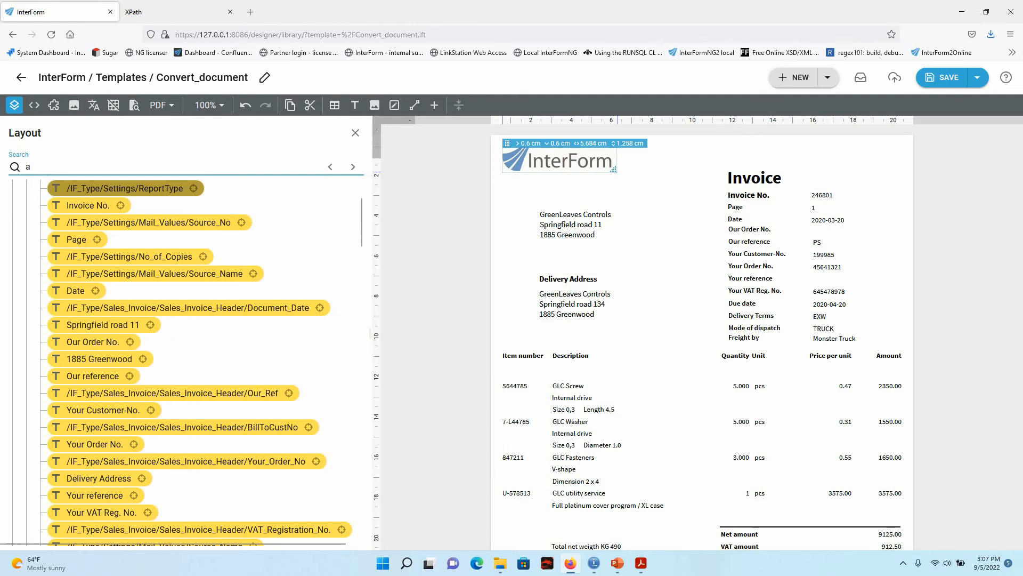
pyautogui.write('mount')
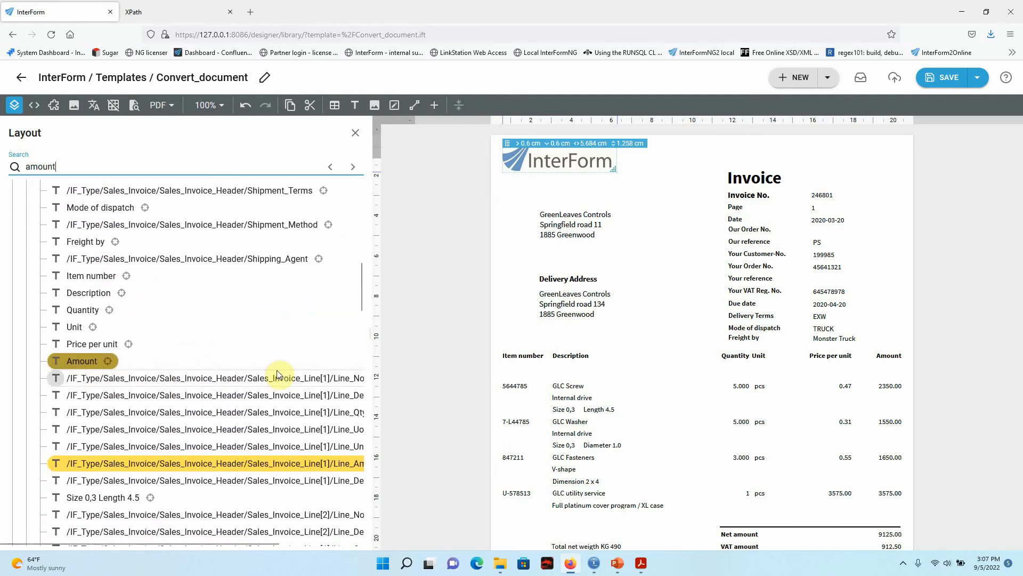
pyautogui.moveTo(370, 341); pyautogui.dragTo(465, 341)
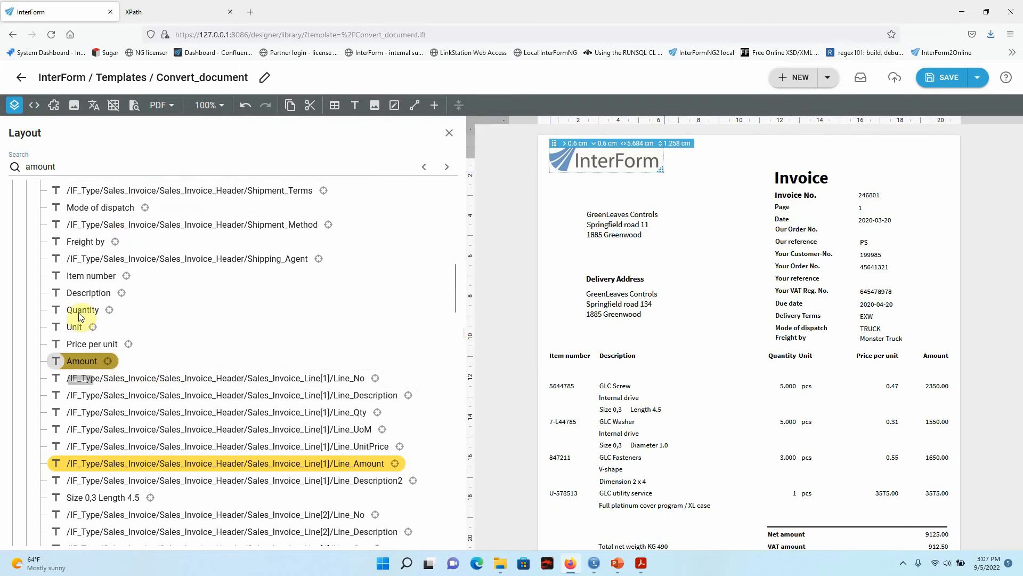
# - Cut all body elements from the logo image through the Amount column heading and paste them into the page header
pyautogui.click(107, 382)
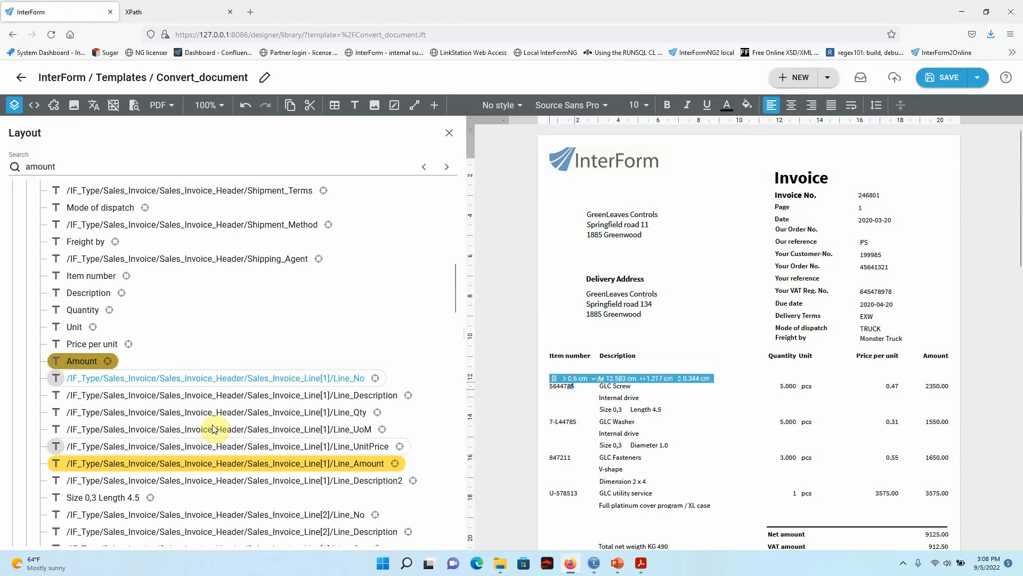
pyautogui.click(87, 359)
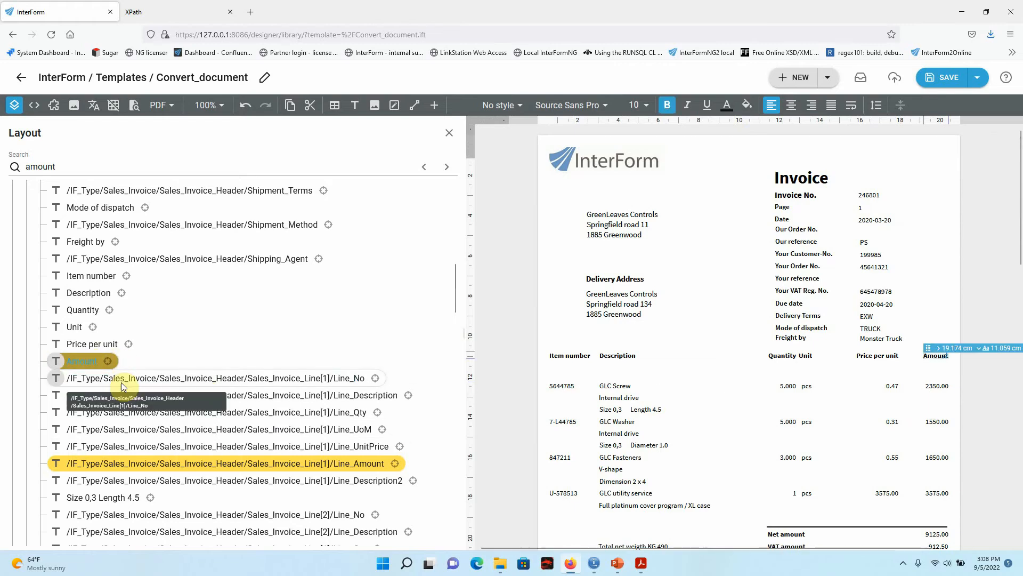
pyautogui.scroll(10, 222, 384)
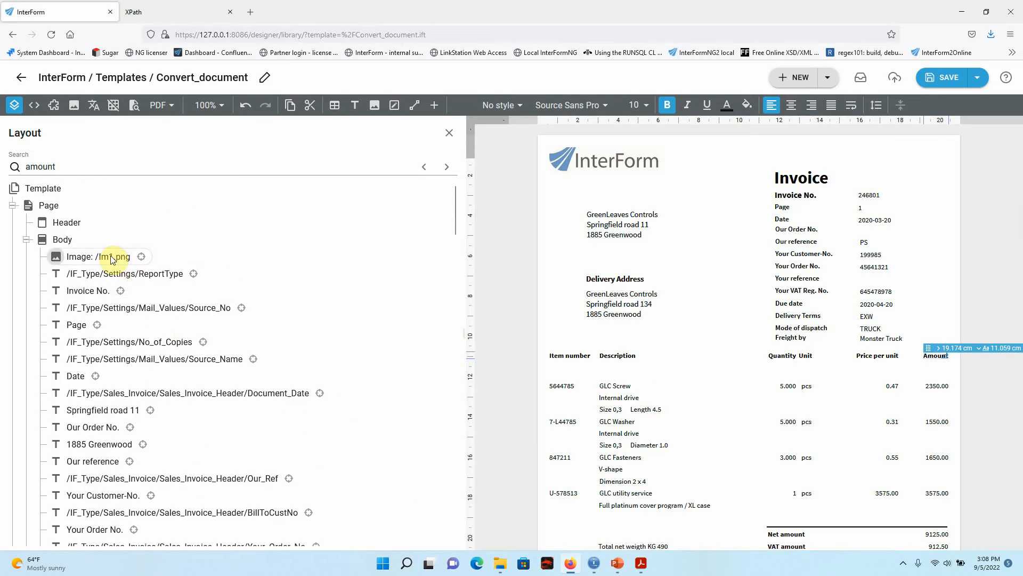
pyautogui.click(111, 258)
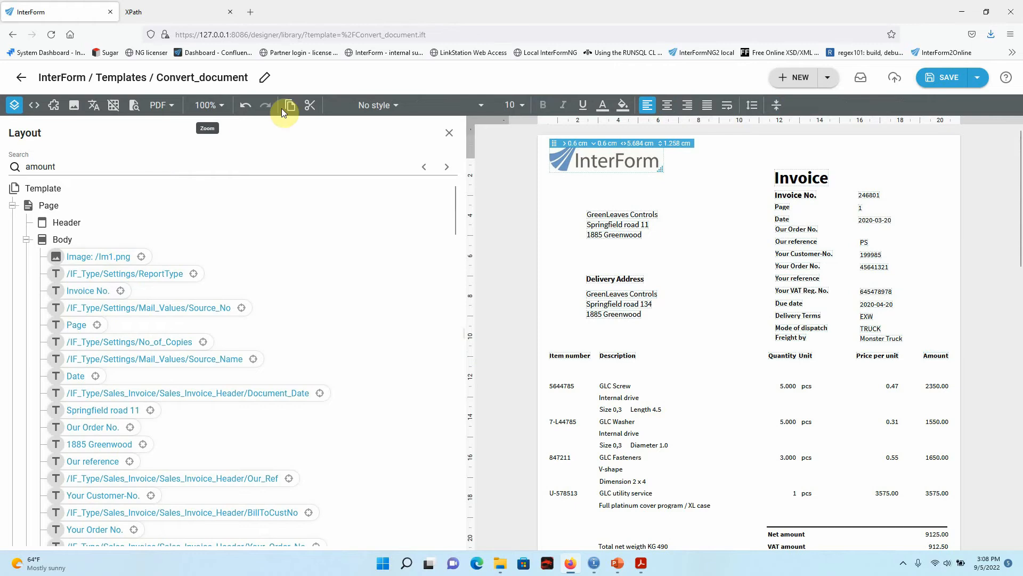
pyautogui.click(309, 106)
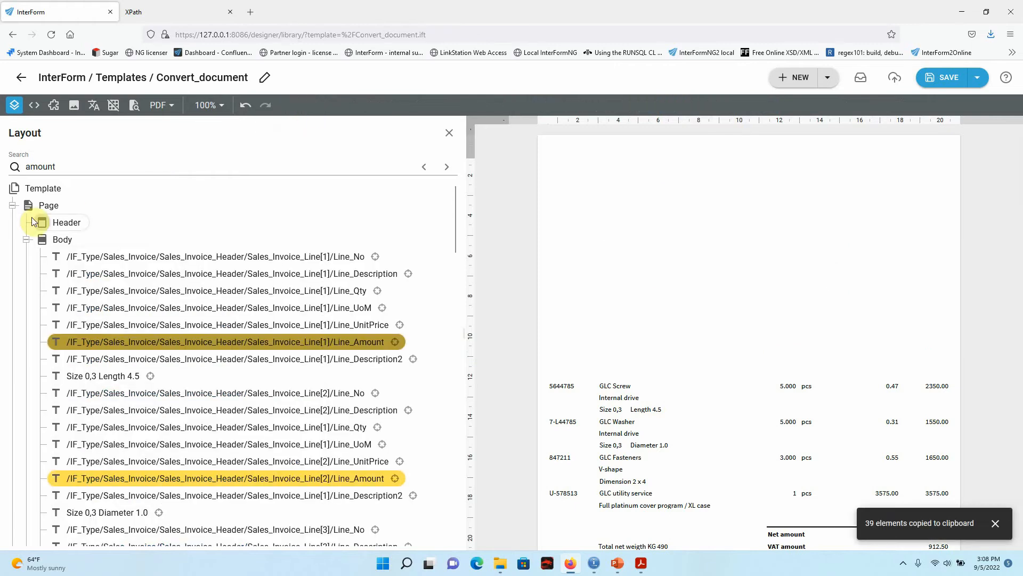
pyautogui.click(67, 224)
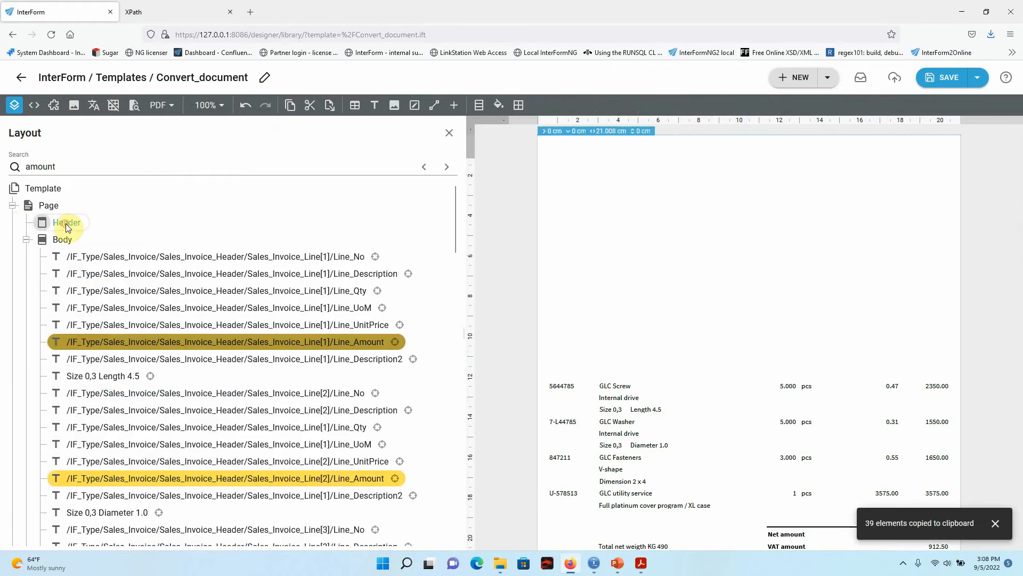
pyautogui.click(329, 106)
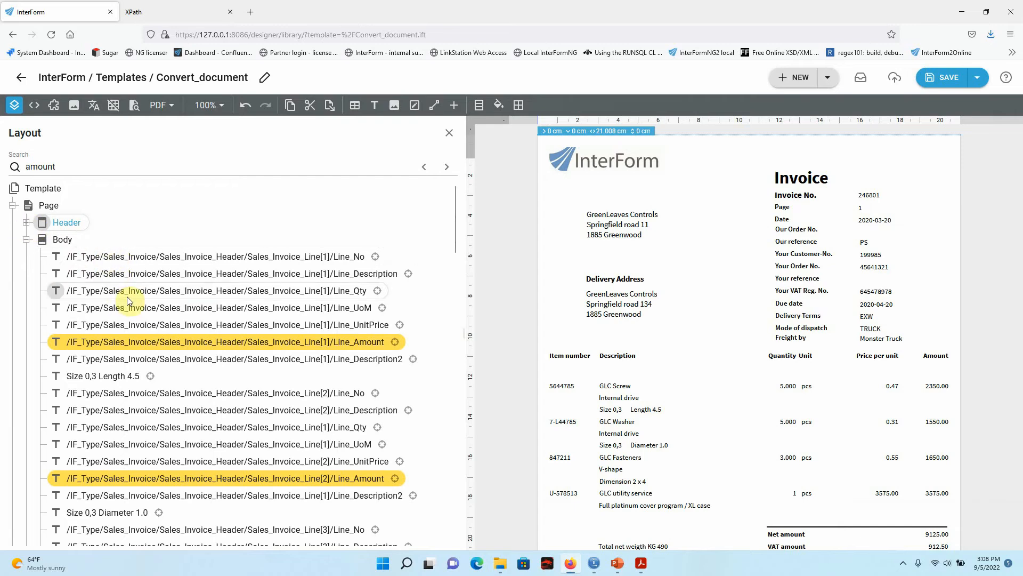
# - Insert a container in the header and size it to about 20.9 cm wide by 11.5 cm high, enclosing the column headings
pyautogui.click(27, 226)
pyautogui.click(27, 226)
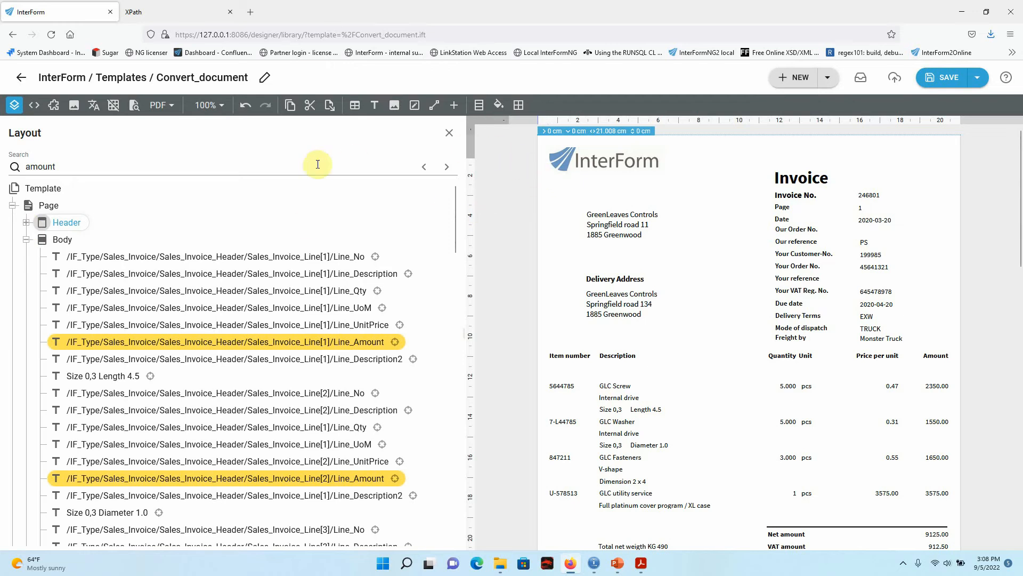
pyautogui.click(415, 105)
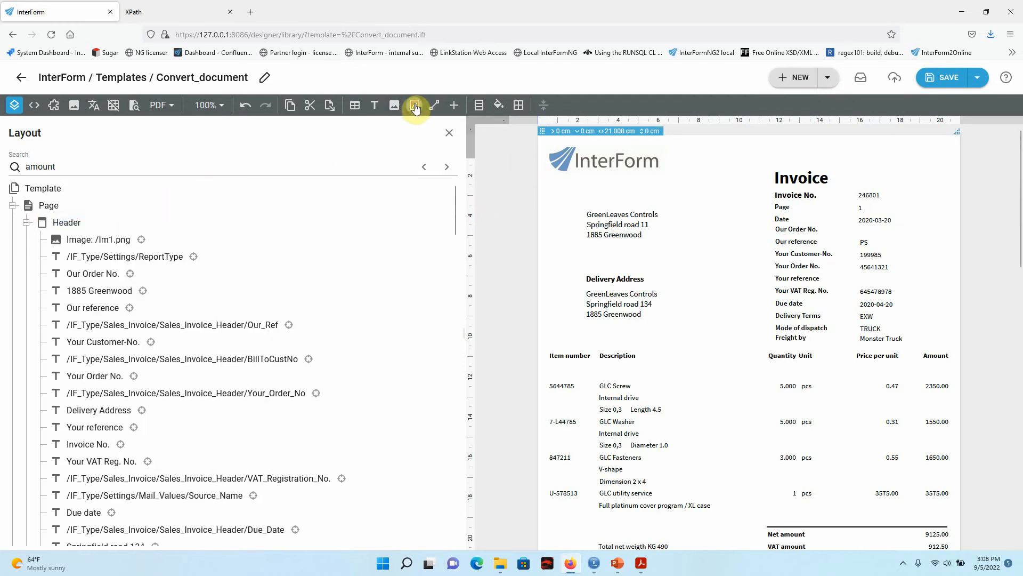
pyautogui.click(118, 240)
pyautogui.scroll(-6, 112, 265)
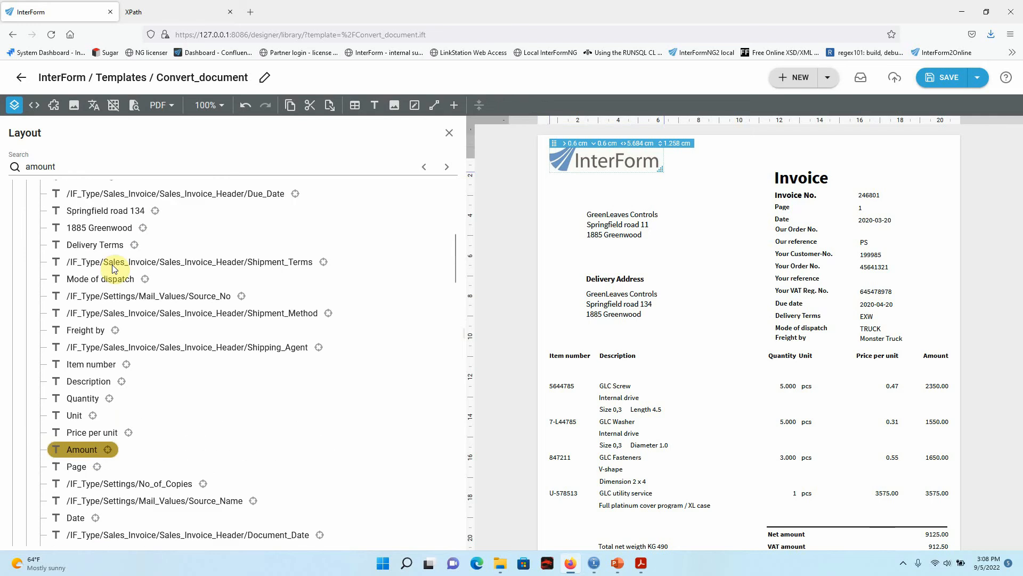
pyautogui.scroll(-3, 112, 265)
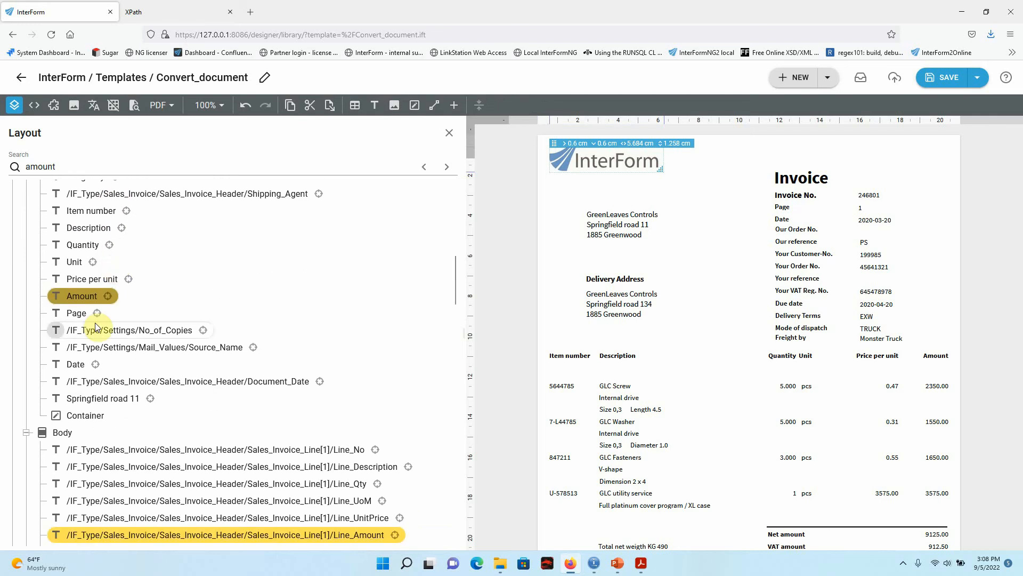
pyautogui.click(81, 420)
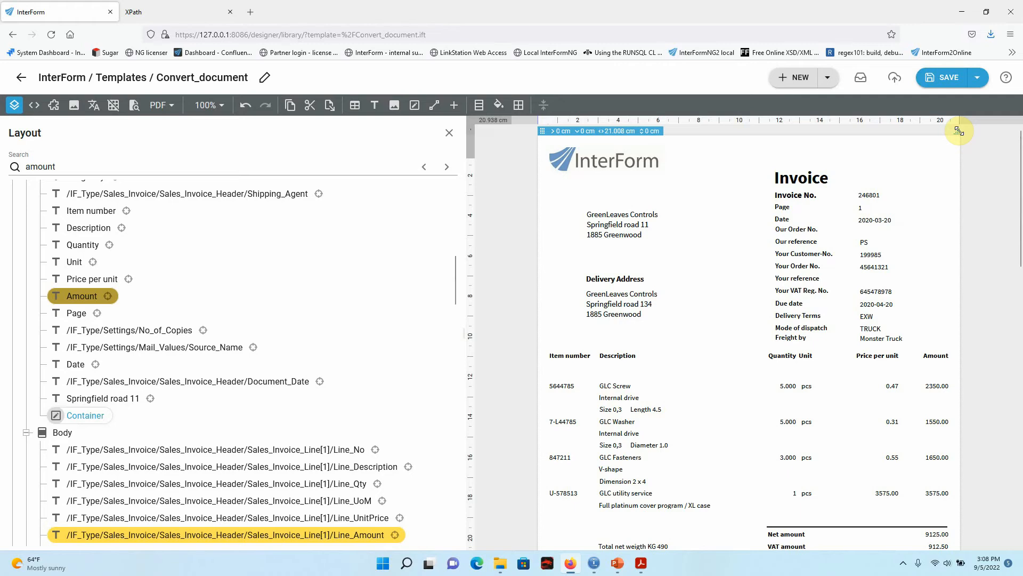
pyautogui.moveTo(962, 143); pyautogui.dragTo(958, 362)
# - Examine the body's position below the header and the text elements that make up the first invoice line
pyautogui.scroll(-2, 73, 501)
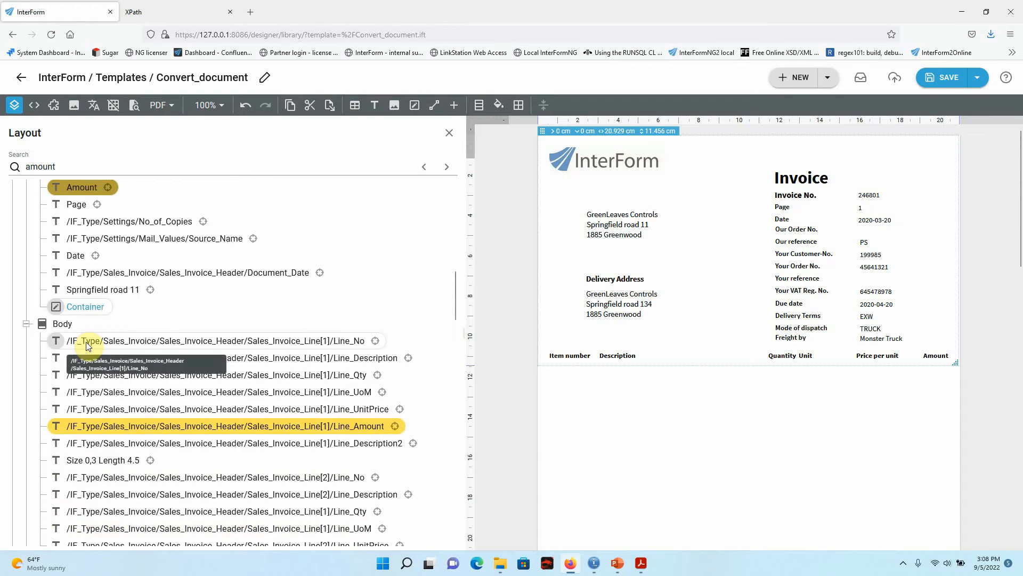
pyautogui.moveTo(1019, 248); pyautogui.dragTo(1008, 313)
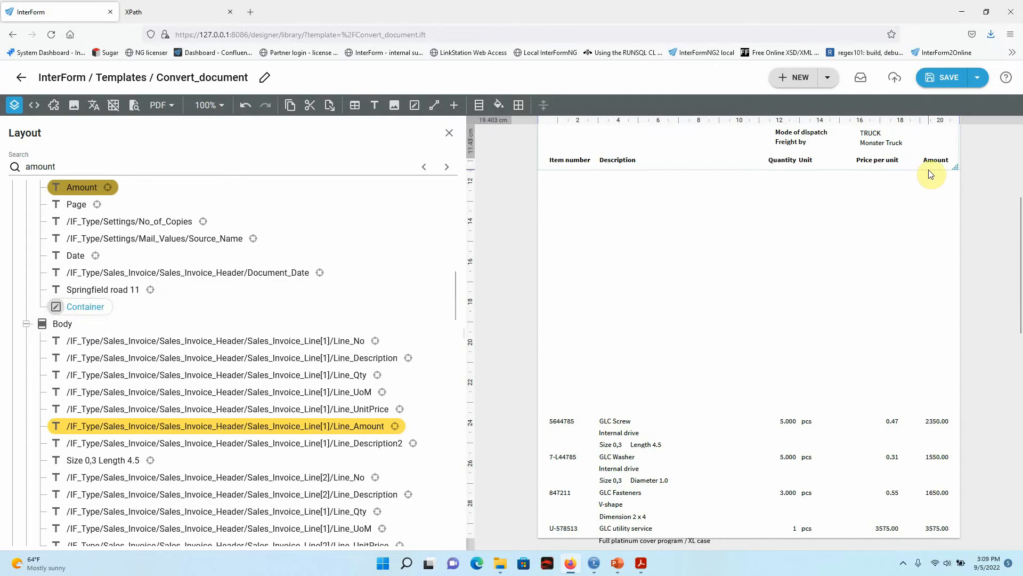
pyautogui.click(65, 325)
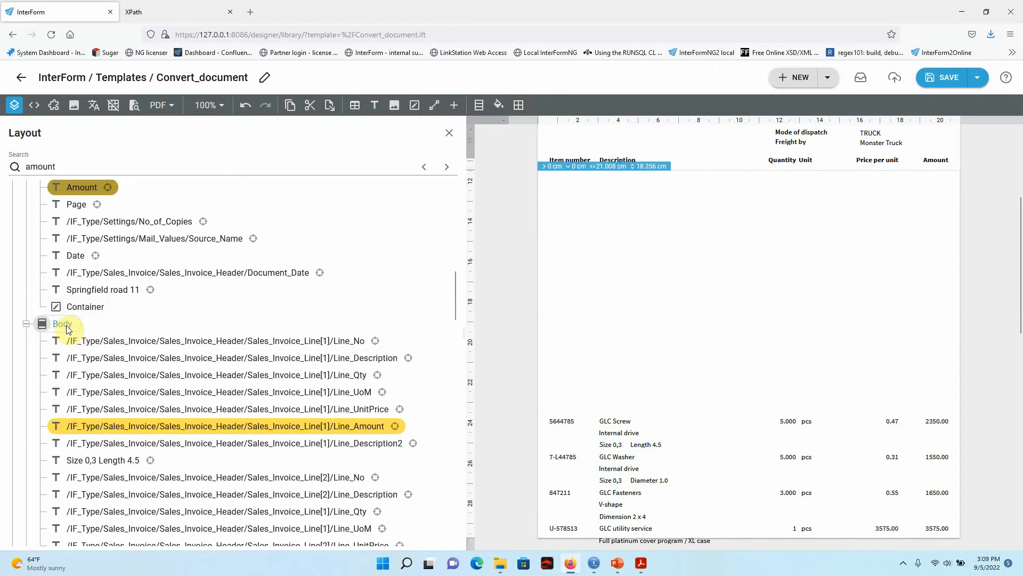
pyautogui.moveTo(320, 392); pyautogui.dragTo(276, 423)
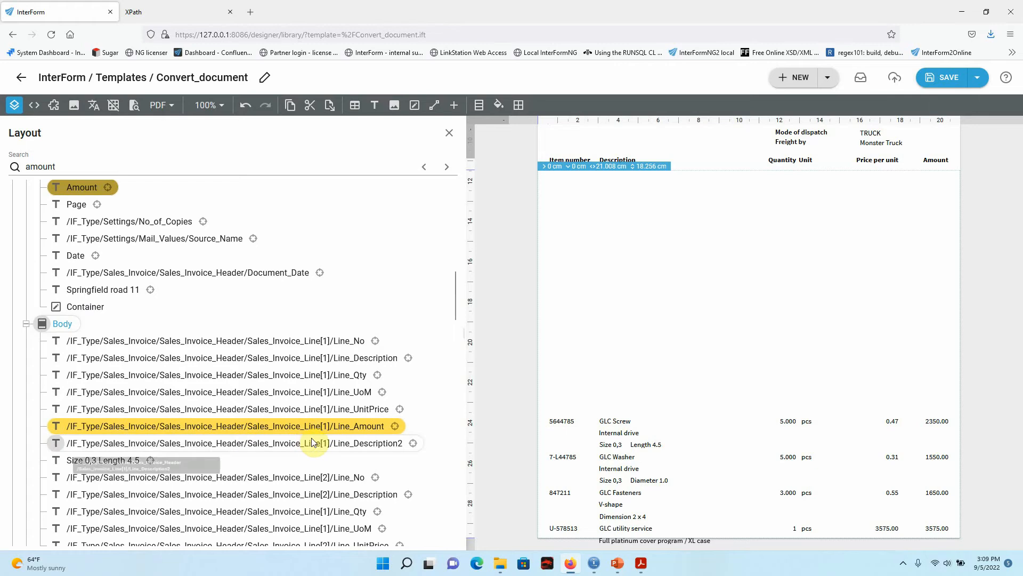
pyautogui.click(111, 341)
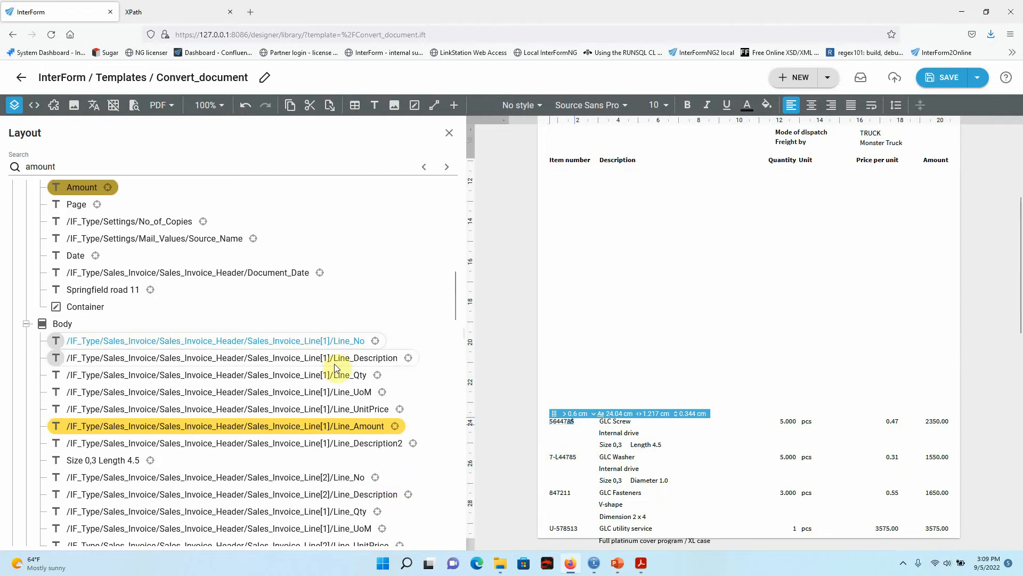
pyautogui.click(351, 360)
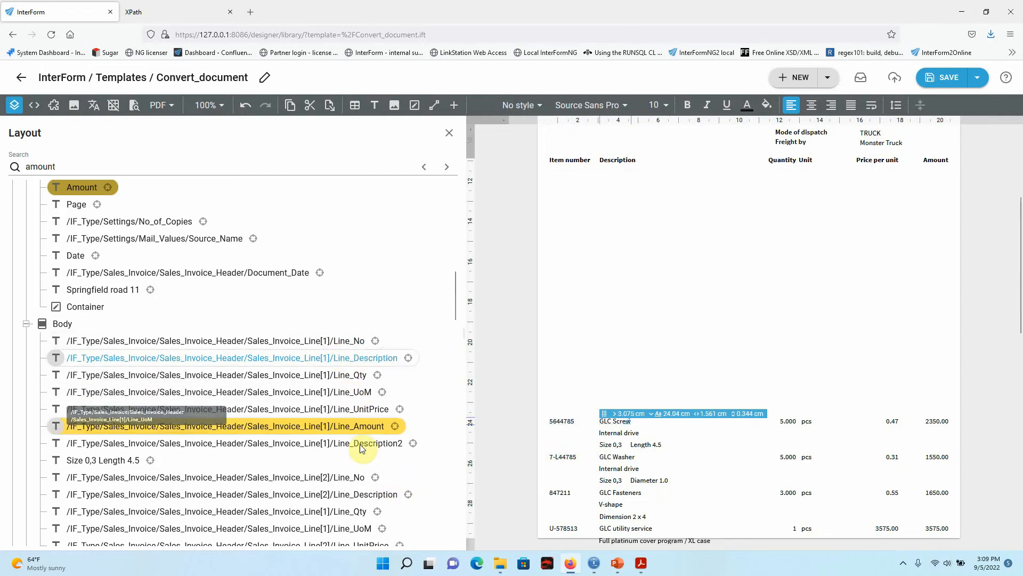
pyautogui.click(380, 446)
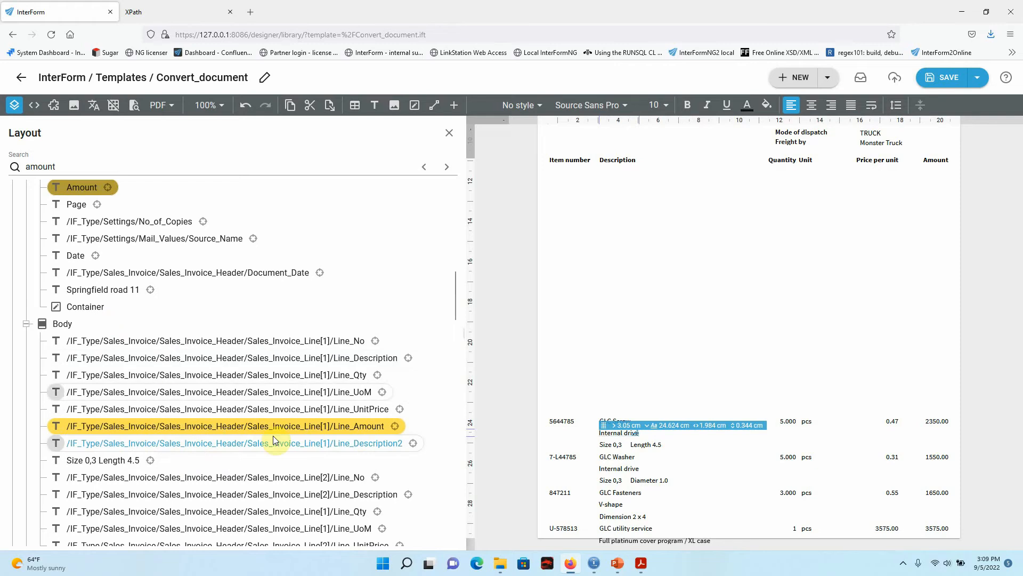
pyautogui.click(126, 461)
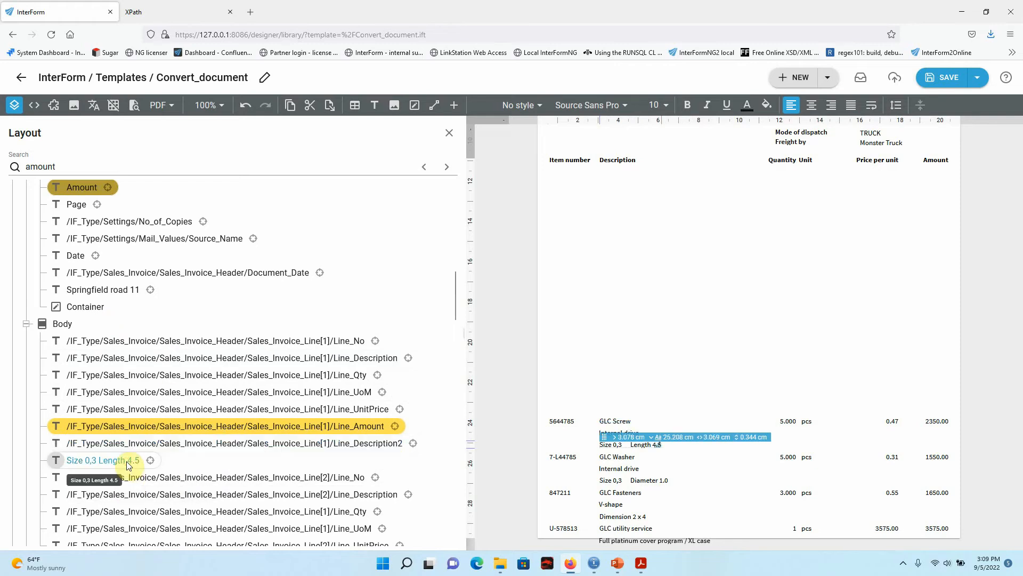
# - Insert a repeat over /IF_Type/Sales_Invoice/Sales_Invoice_Header/Sales_Invoice_Line and move it to the start of the body, above the first Line_No
pyautogui.scroll(-2, 126, 462)
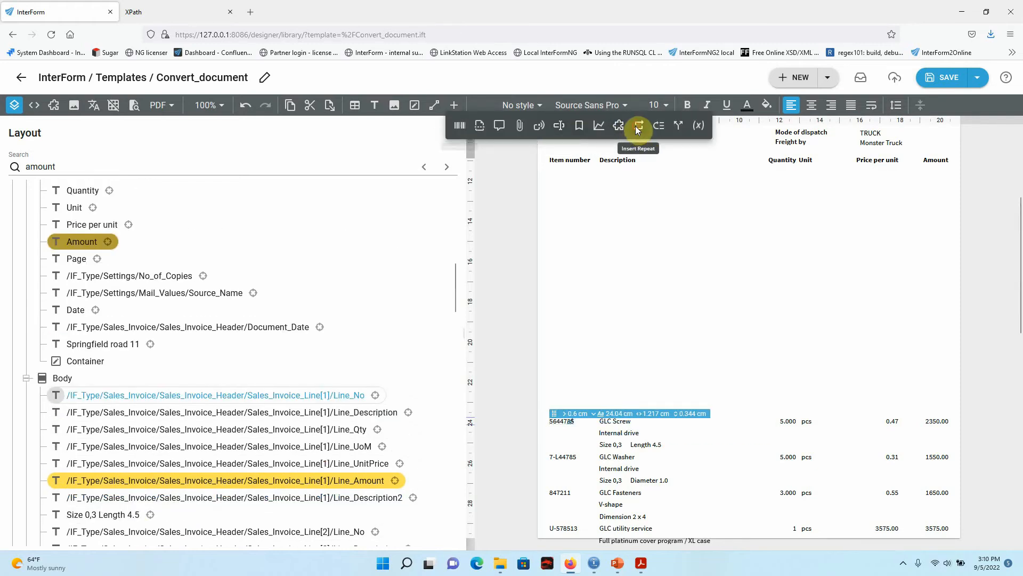
pyautogui.click(638, 126)
pyautogui.click(745, 253)
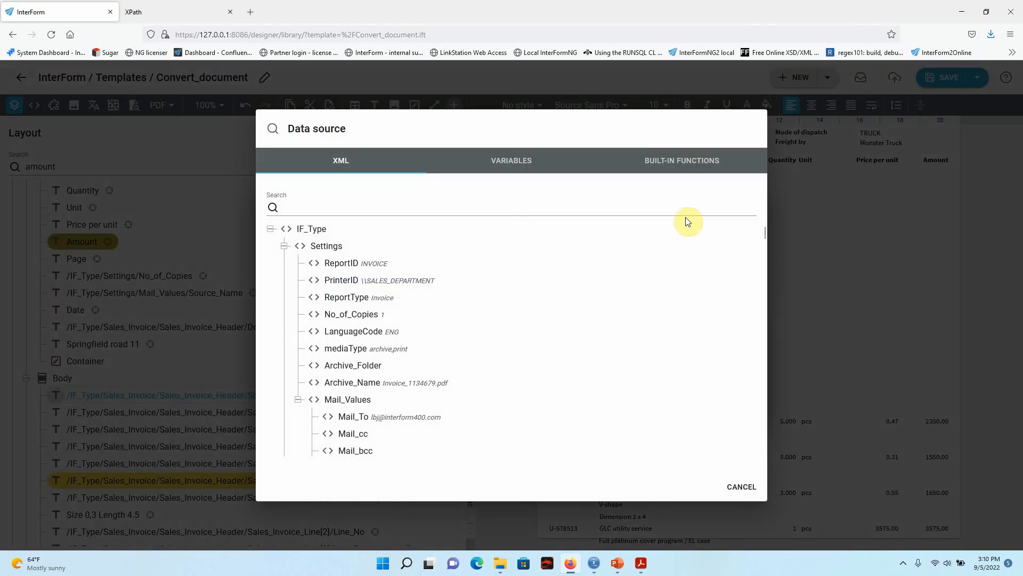
pyautogui.write('line')
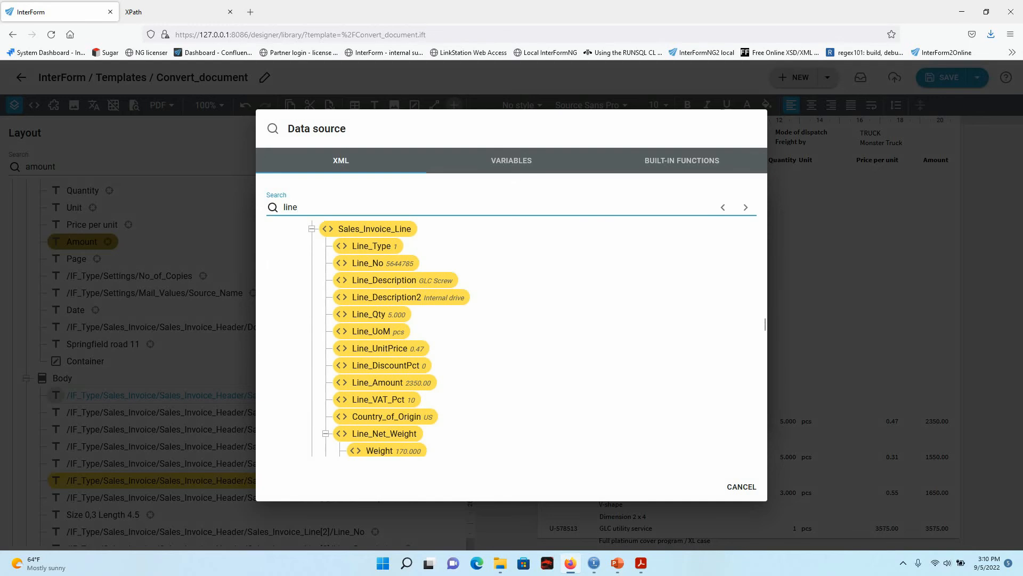
pyautogui.click(395, 228)
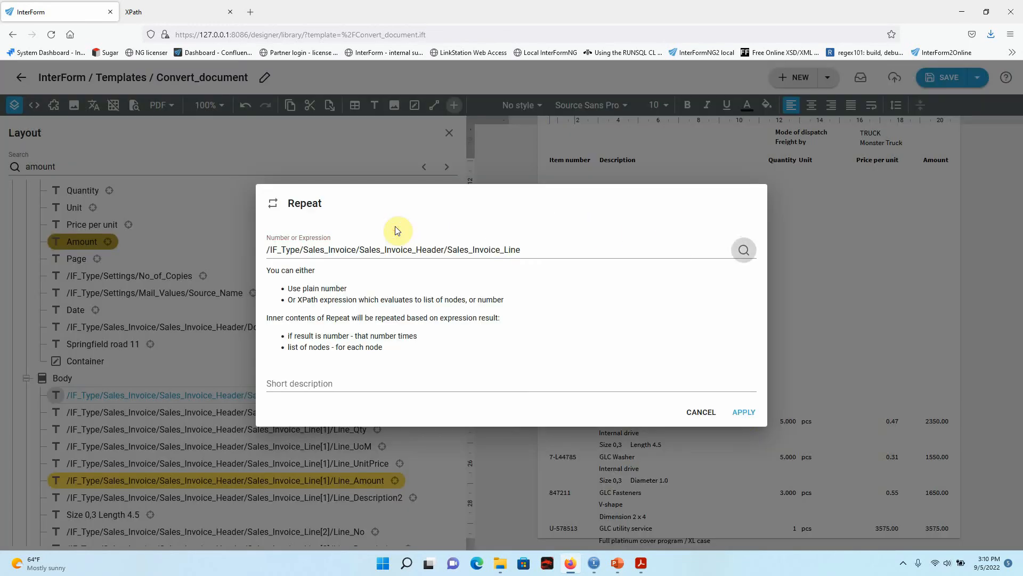
pyautogui.click(744, 412)
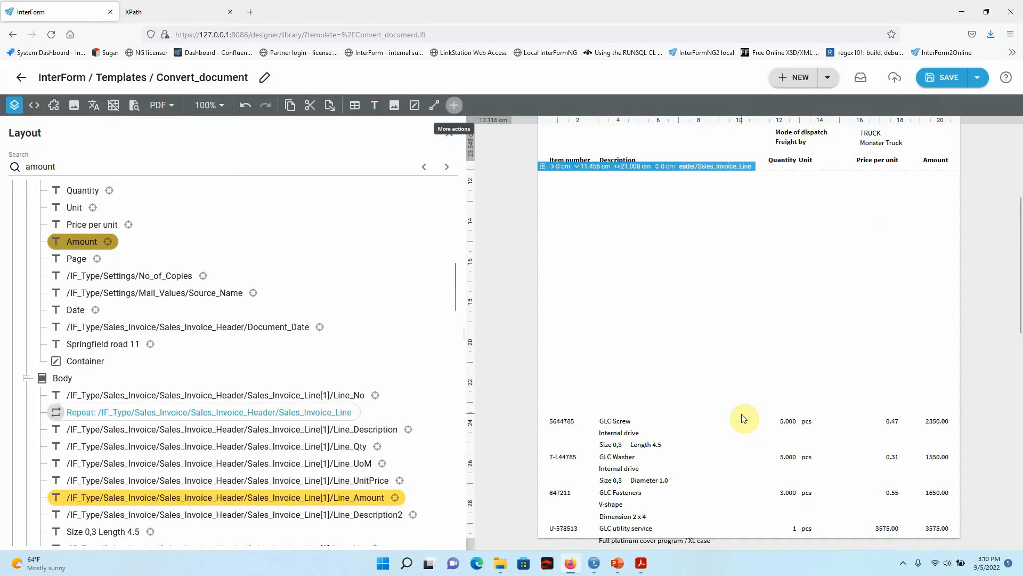
pyautogui.moveTo(58, 414); pyautogui.dragTo(133, 399)
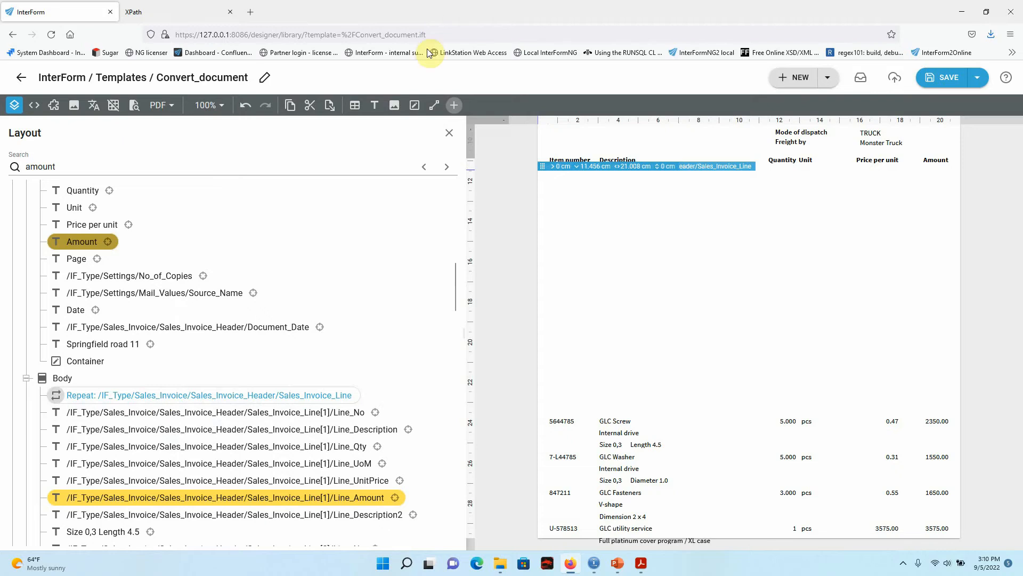
# - Add a container with another container nested inside it to the repeat, and move the first line's Line_No text into the inner one
pyautogui.click(415, 105)
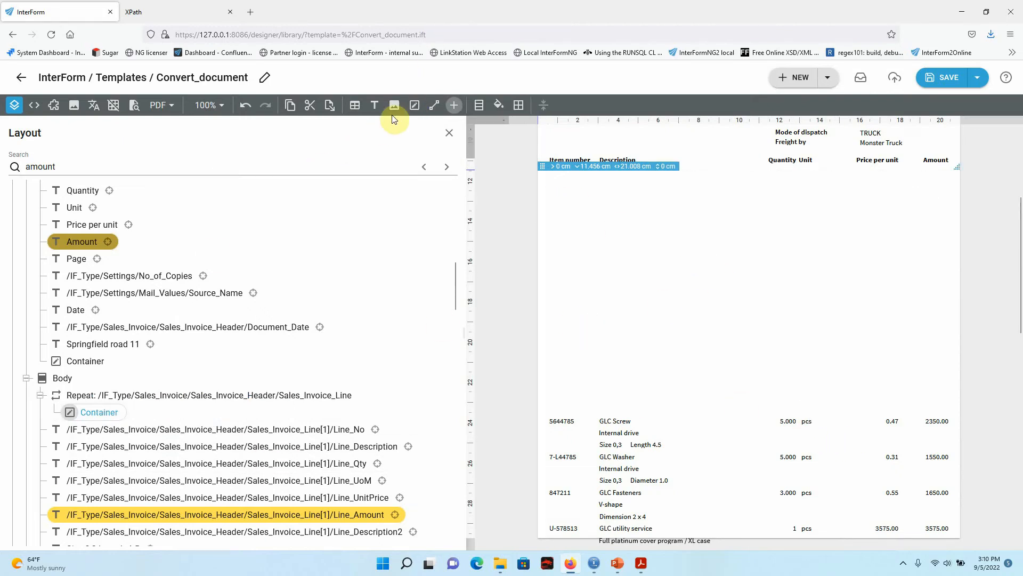
pyautogui.click(414, 105)
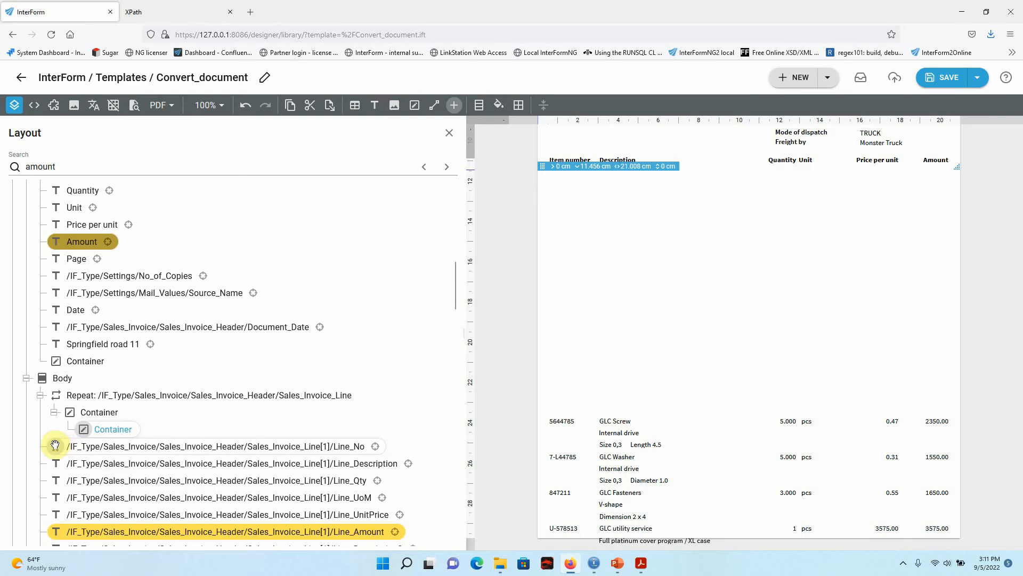
pyautogui.moveTo(57, 447); pyautogui.dragTo(98, 442)
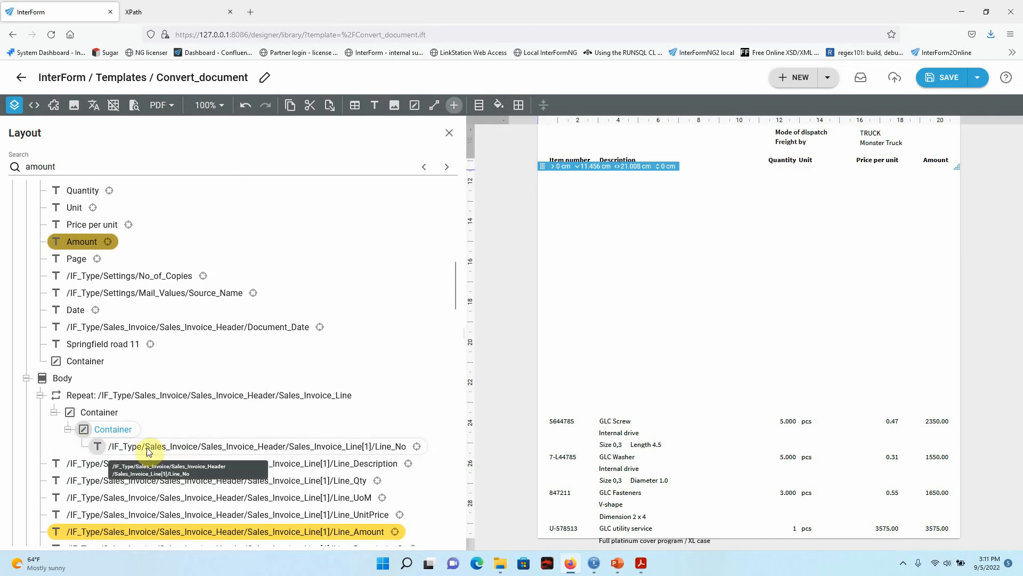
# - Change the expression of the Line_No text in the inner container to the relative path ./Line_No
pyautogui.doubleClick(147, 448)
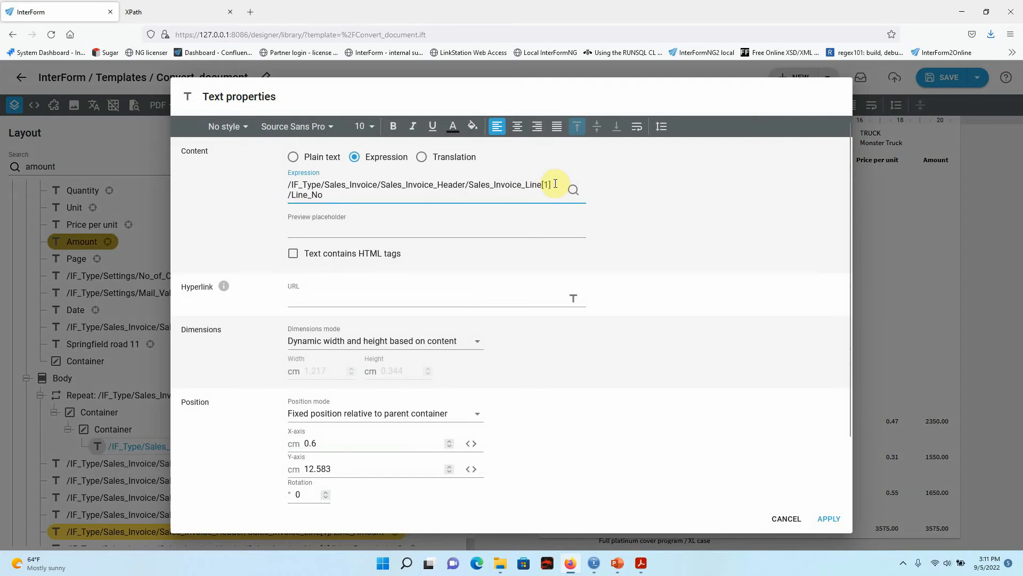
pyautogui.hotkey('shift', 'Home')
pyautogui.write('.')
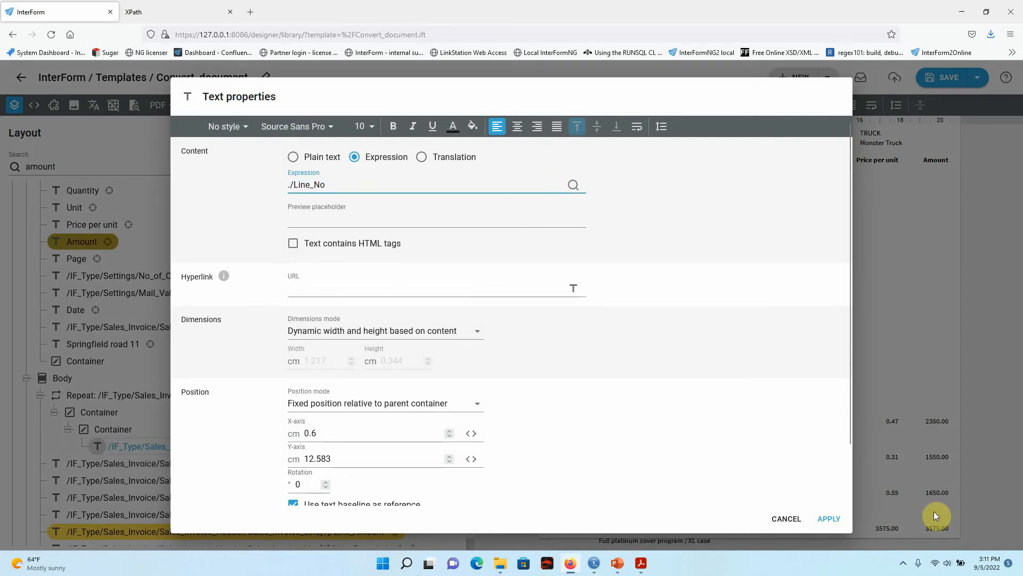
pyautogui.click(831, 519)
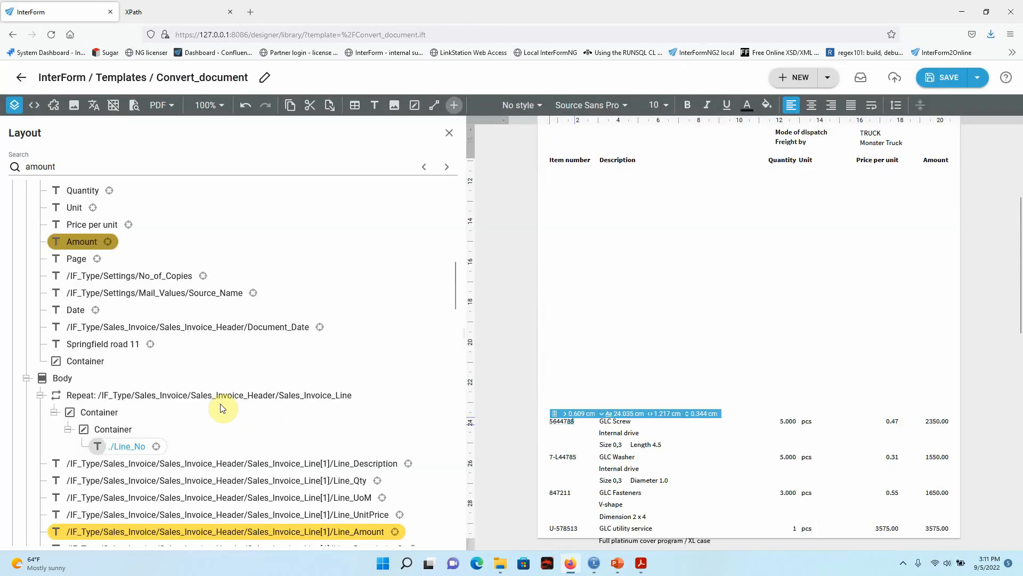
# - Set the position mode of the ./Line_No text to dynamic placement based on surrounding content
pyautogui.scroll(1, 250, 407)
pyautogui.click(96, 468)
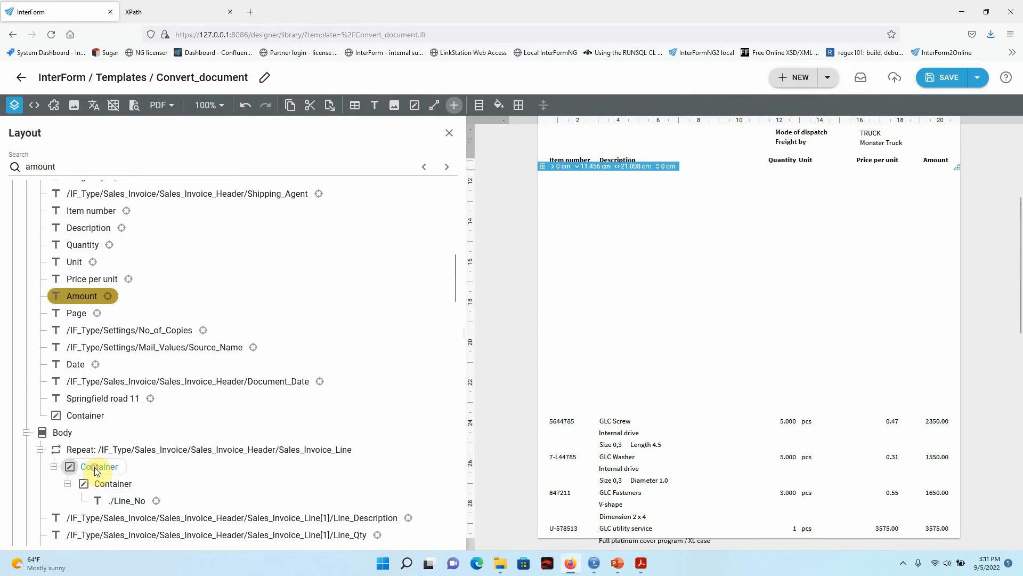
pyautogui.doubleClick(139, 503)
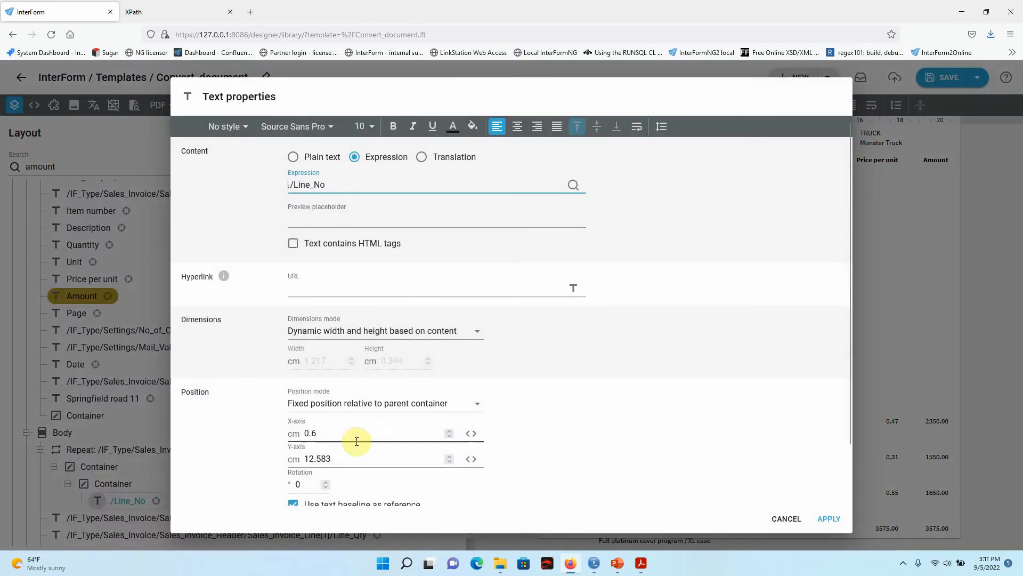
pyautogui.click(329, 406)
pyautogui.click(330, 382)
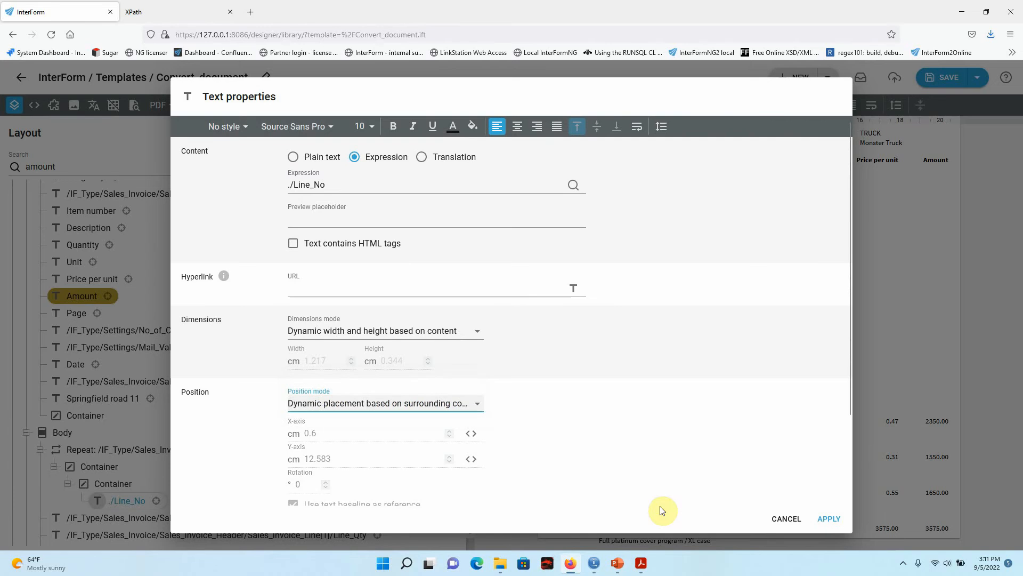
pyautogui.click(829, 519)
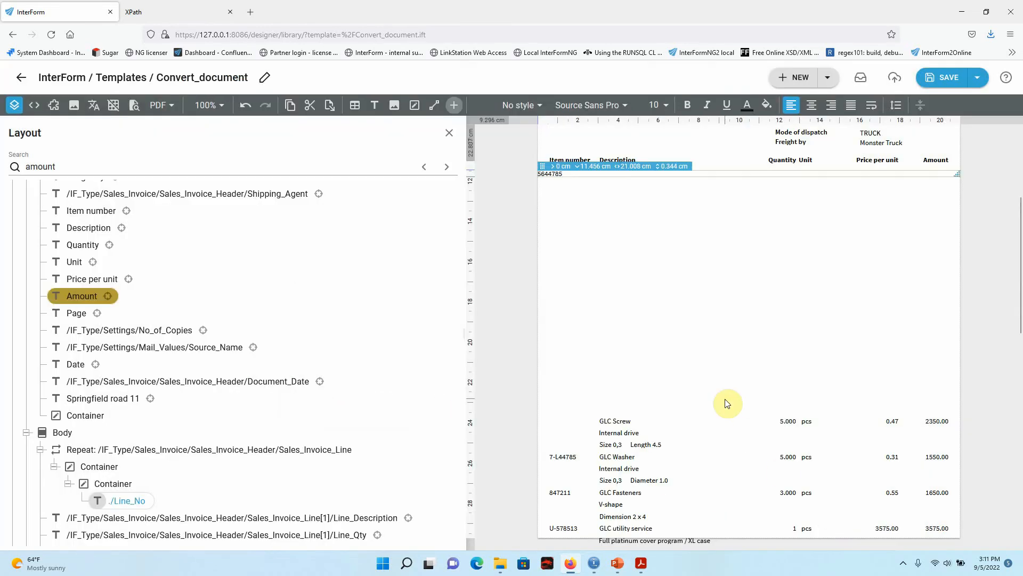
# - Give the inner container around ./Line_No a fixed width of 3 cm with dynamic height based on content
pyautogui.scroll(3, 728, 399)
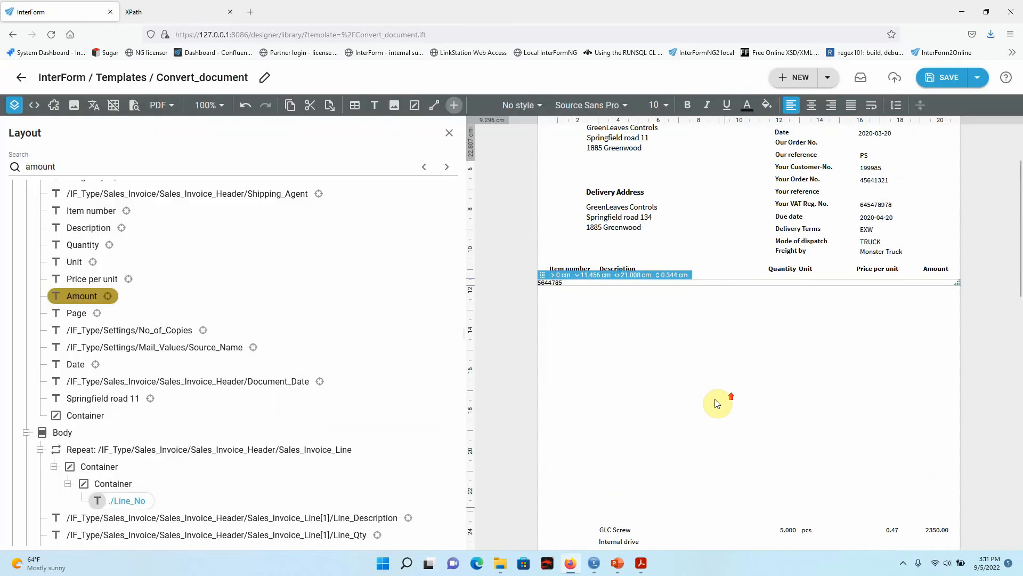
pyautogui.click(114, 484)
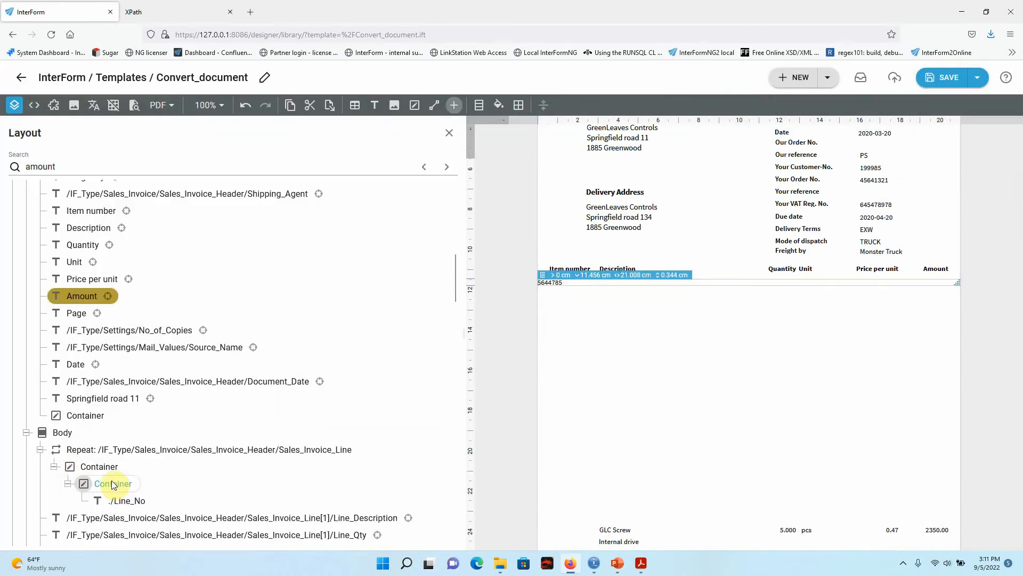
pyautogui.click(100, 466)
pyautogui.scroll(-3, 565, 405)
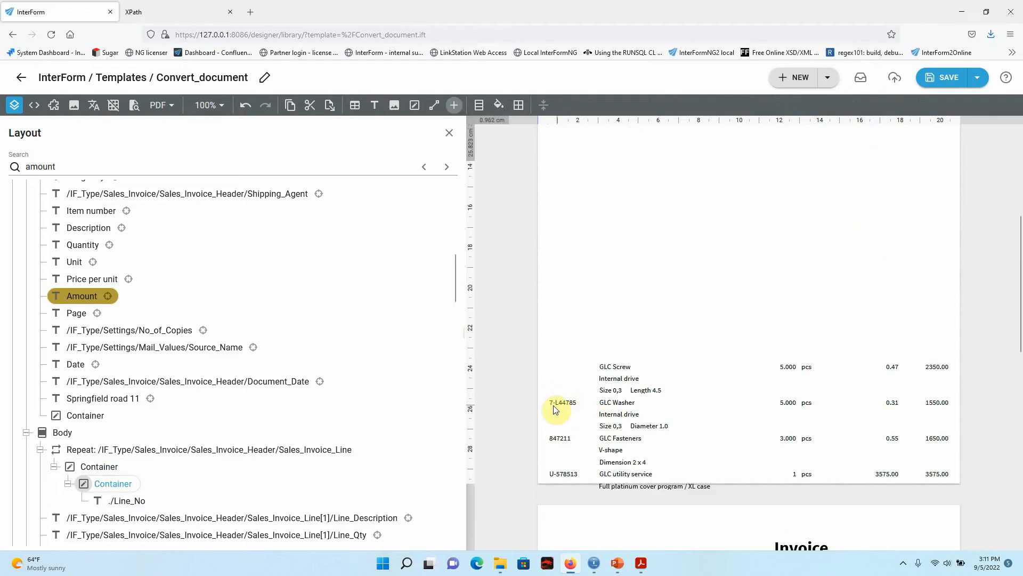
pyautogui.doubleClick(112, 484)
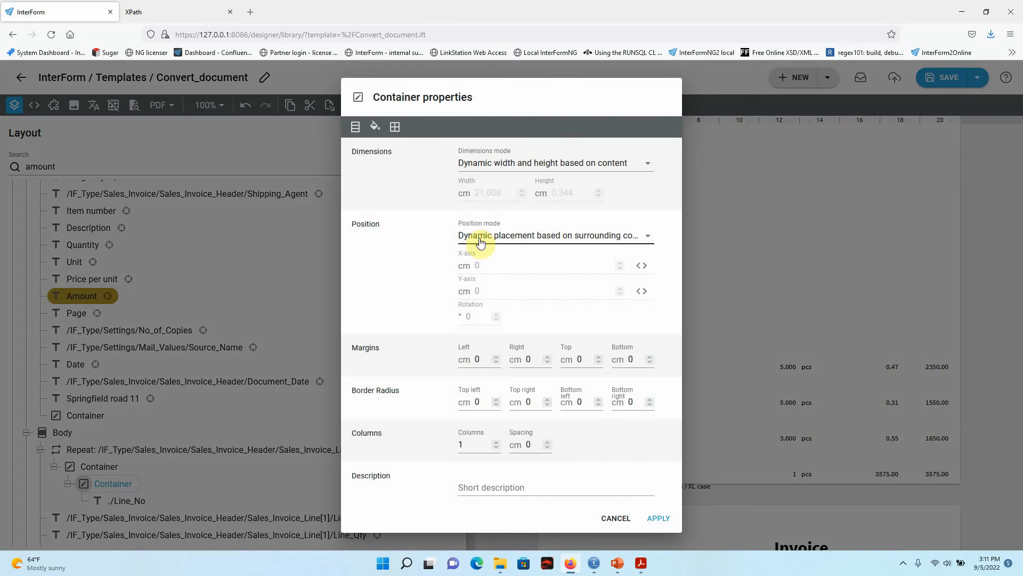
pyautogui.click(506, 165)
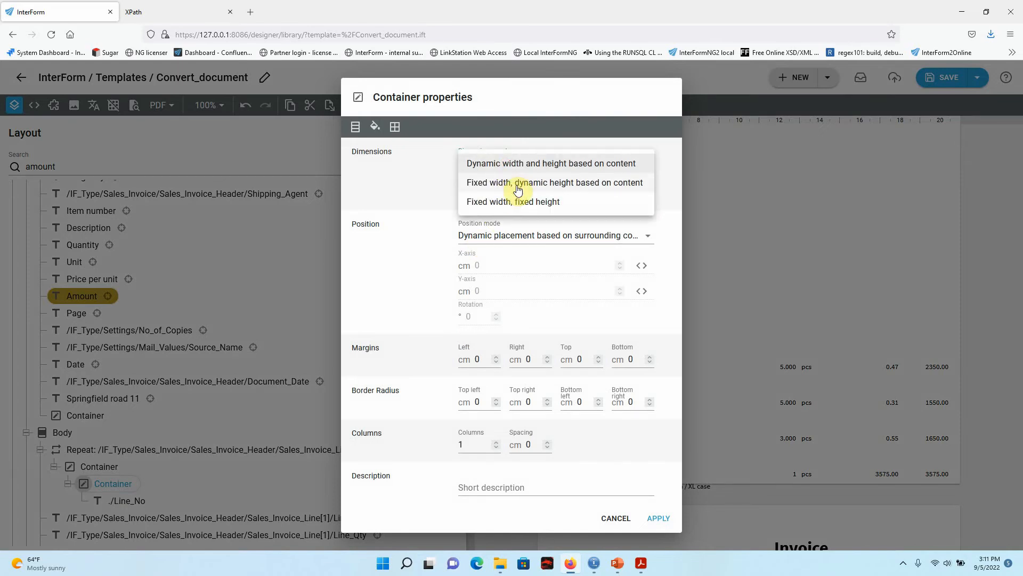
pyautogui.click(517, 189)
pyautogui.moveTo(509, 193); pyautogui.dragTo(349, 192)
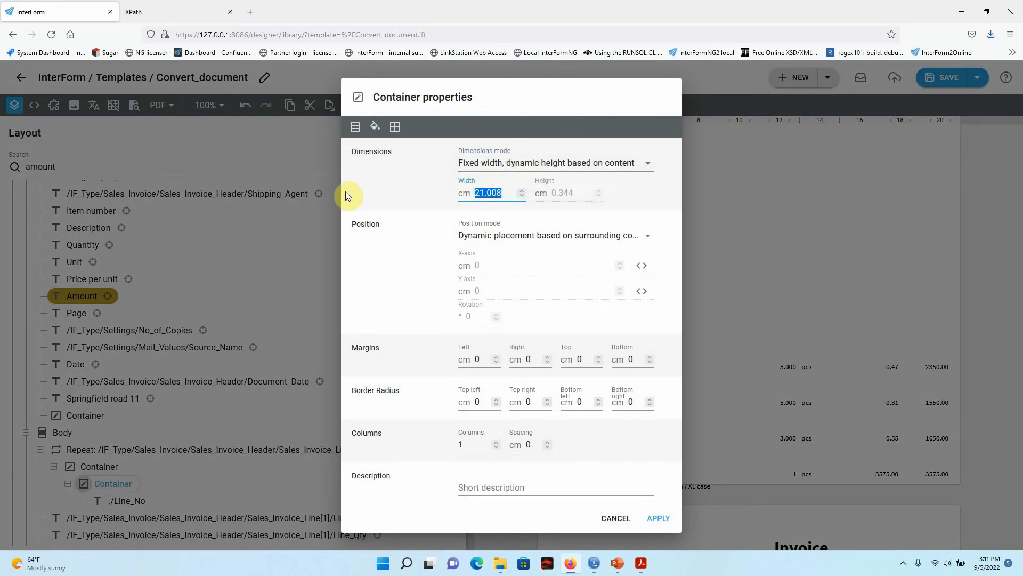
pyautogui.write('3')
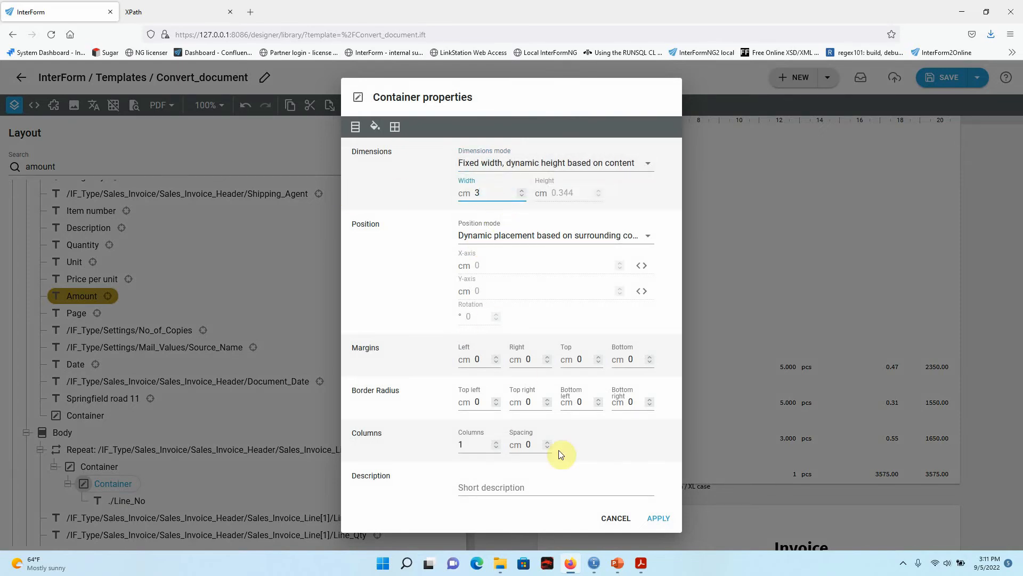
pyautogui.click(657, 516)
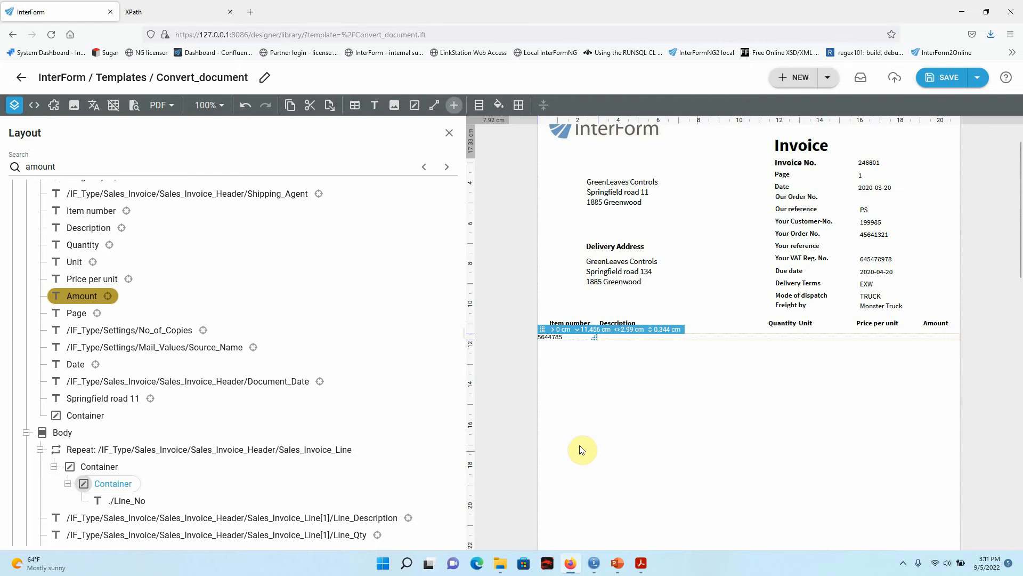
# - Set the left margin of the ./Line_No text to 0.5 cm
pyautogui.scroll(-3, 142, 434)
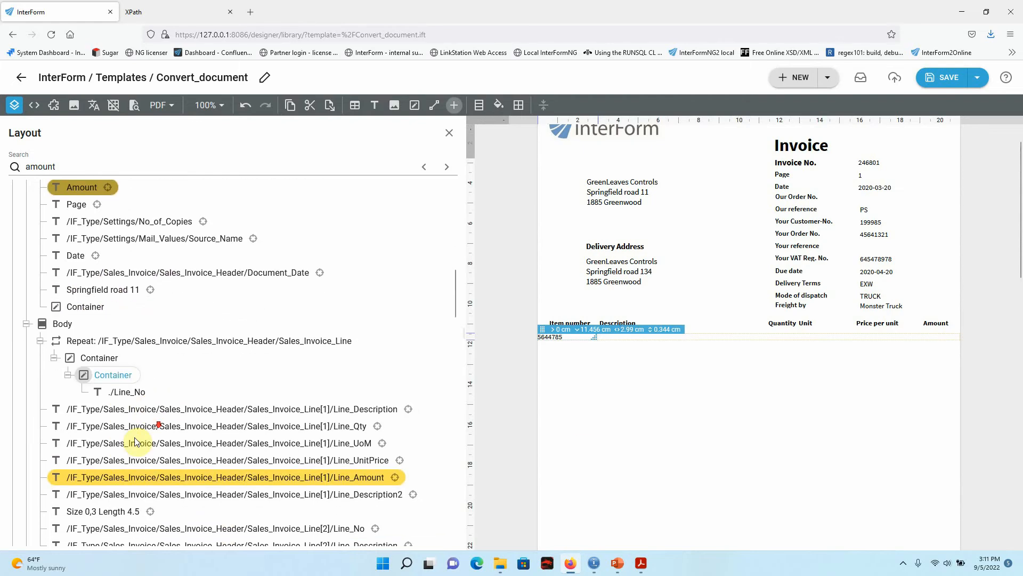
pyautogui.click(129, 393)
pyautogui.scroll(-3, 788, 418)
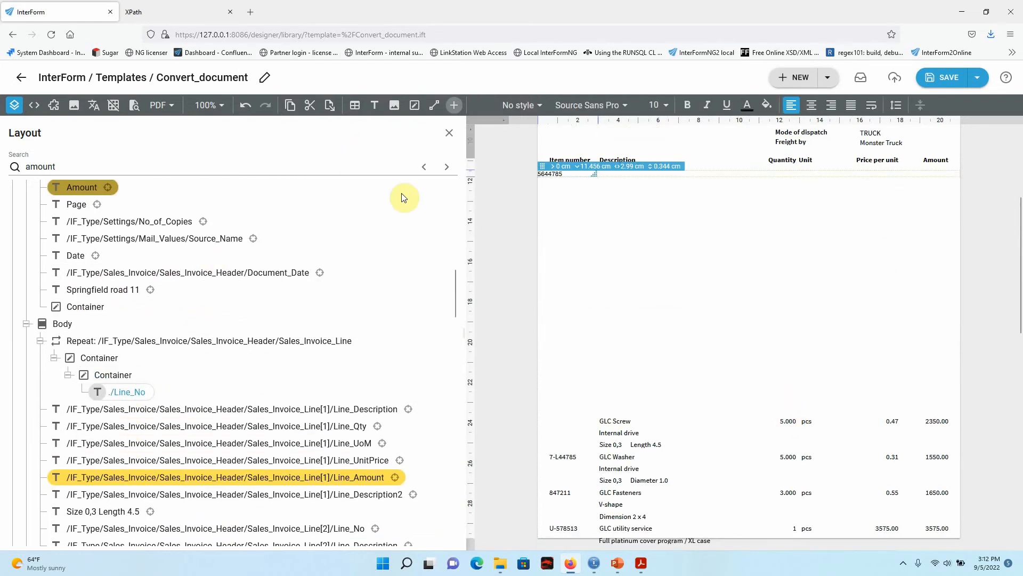
pyautogui.rightClick(116, 394)
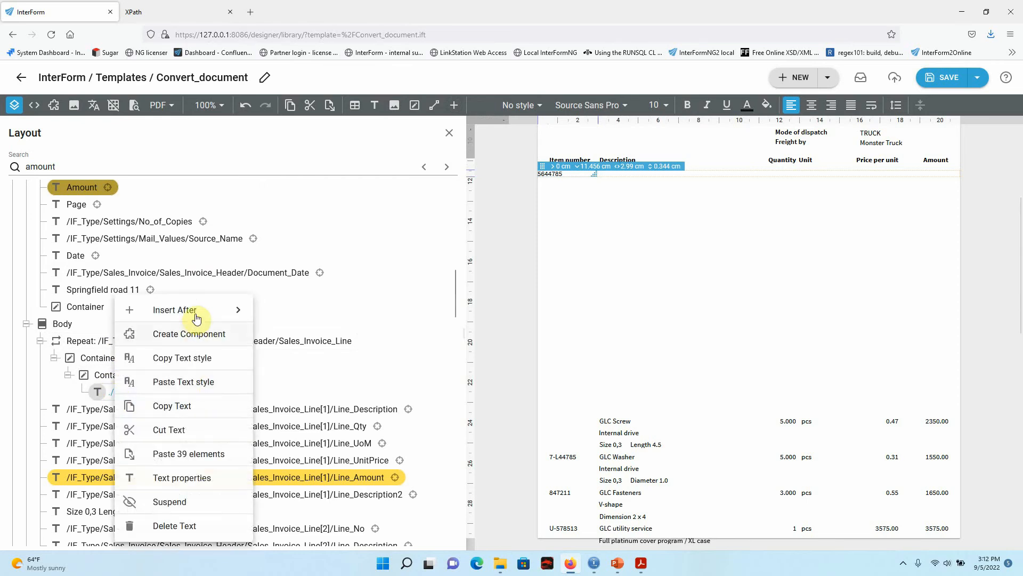
pyautogui.click(193, 482)
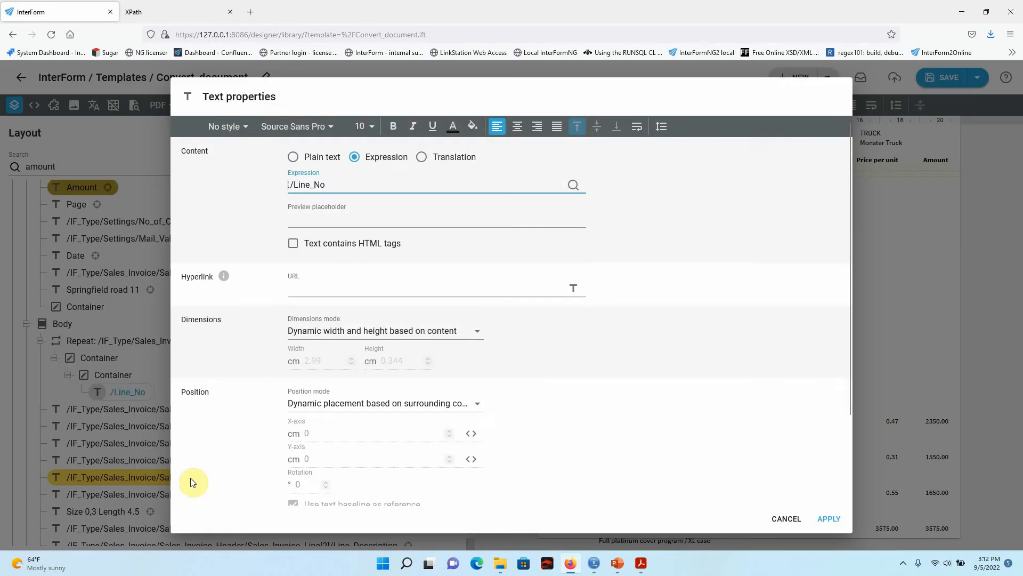
pyautogui.scroll(-2, 408, 415)
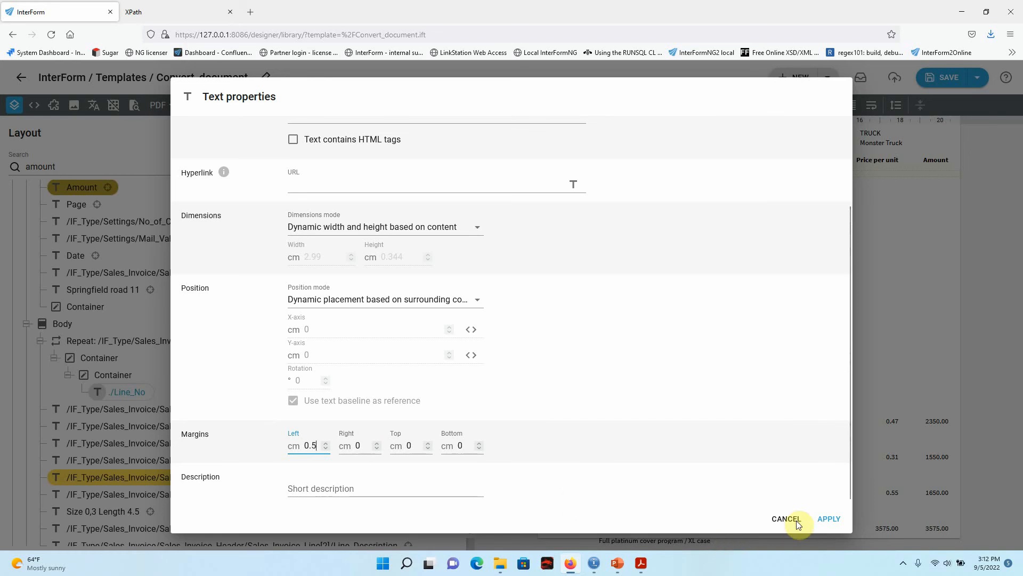
pyautogui.click(829, 519)
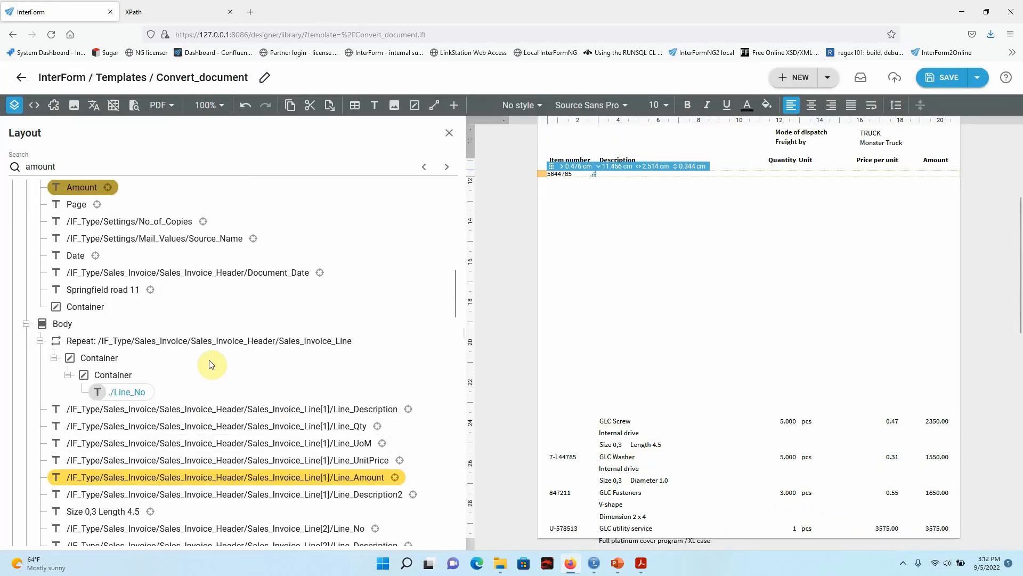
# - Add a second container inside the repeat's outer container and move the first line's Line_Description text into it
pyautogui.click(330, 415)
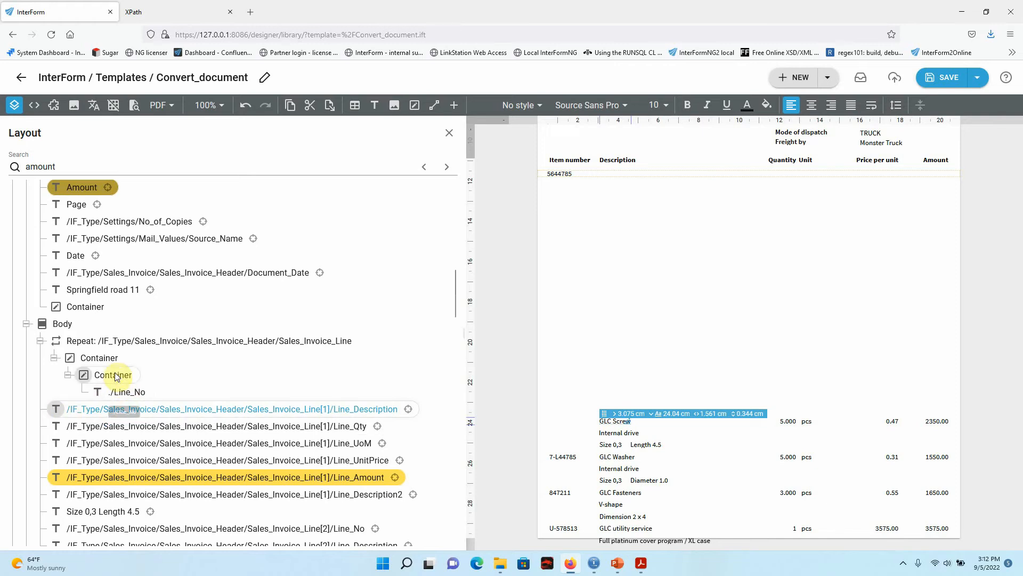
pyautogui.click(104, 359)
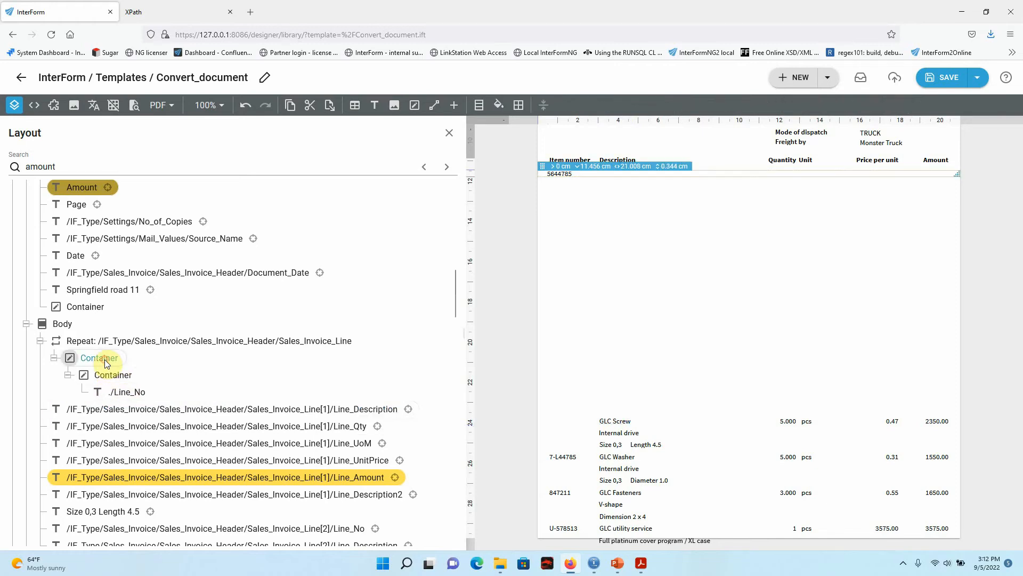
pyautogui.click(418, 108)
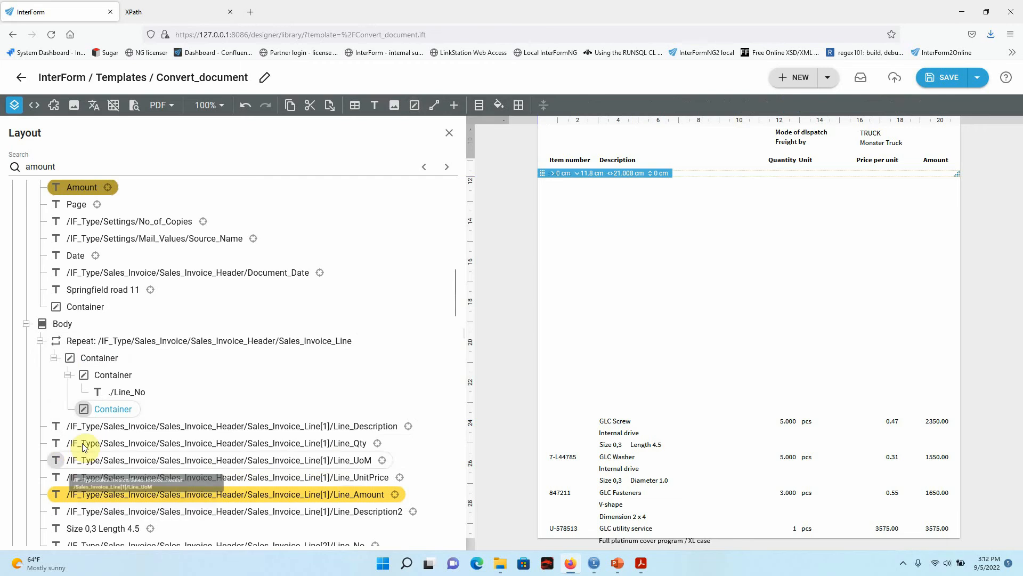
pyautogui.moveTo(64, 426); pyautogui.dragTo(126, 426)
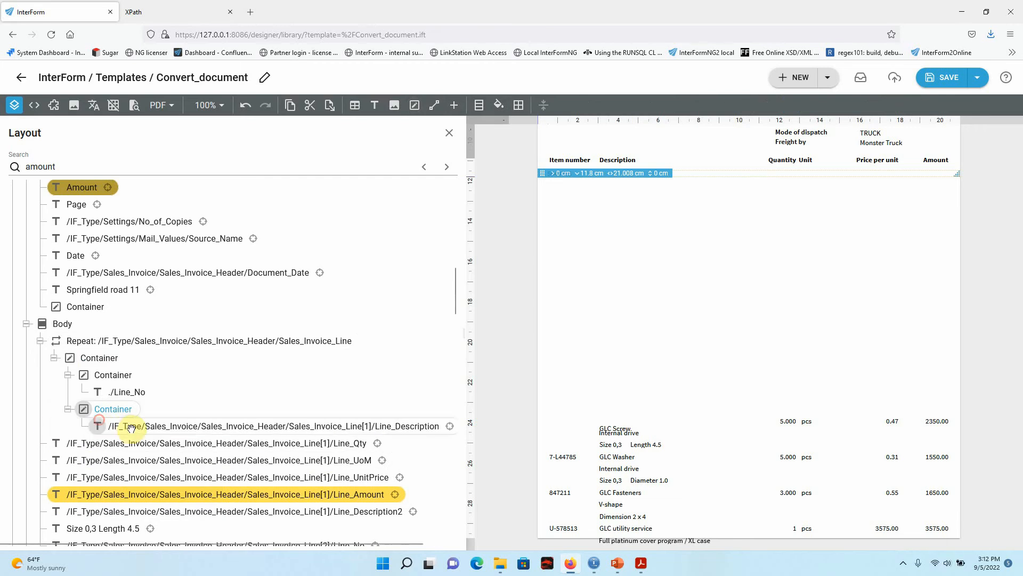
# - Change the moved Line_Description text's expression to ./Line_Description and its position mode to dynamic placement based on surrounding content
pyautogui.doubleClick(131, 427)
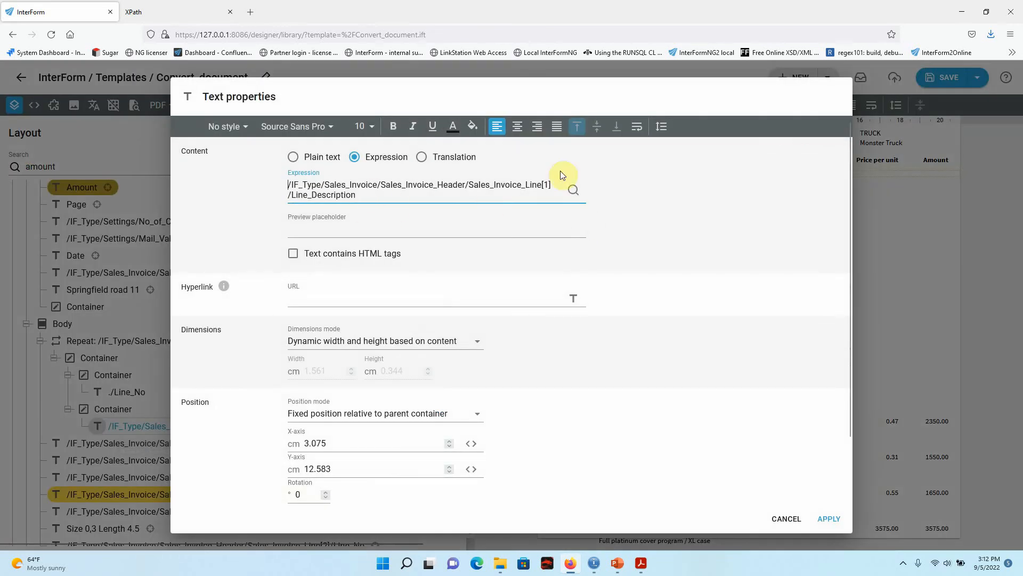
pyautogui.tripleClick(555, 186)
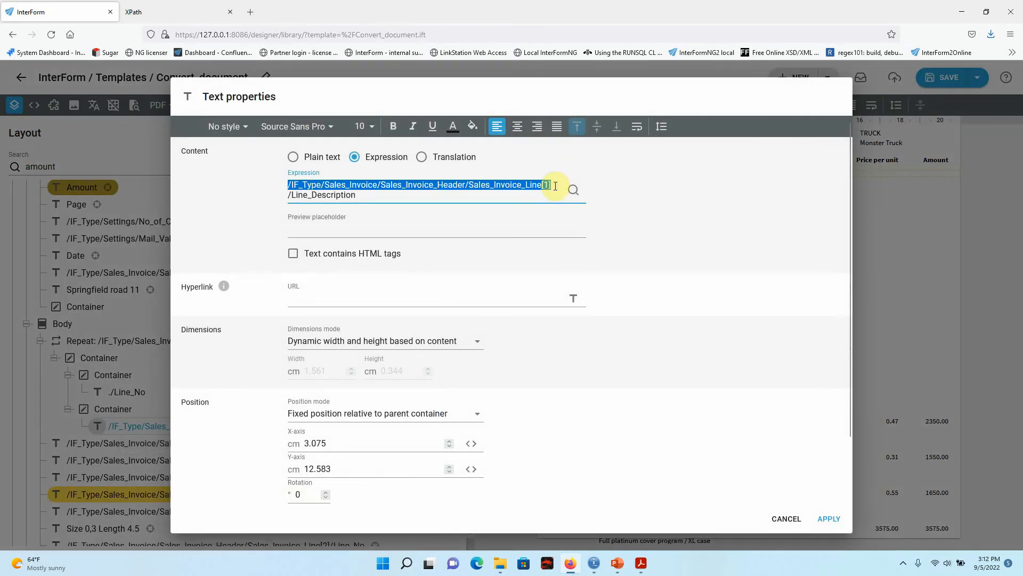
pyautogui.write('.')
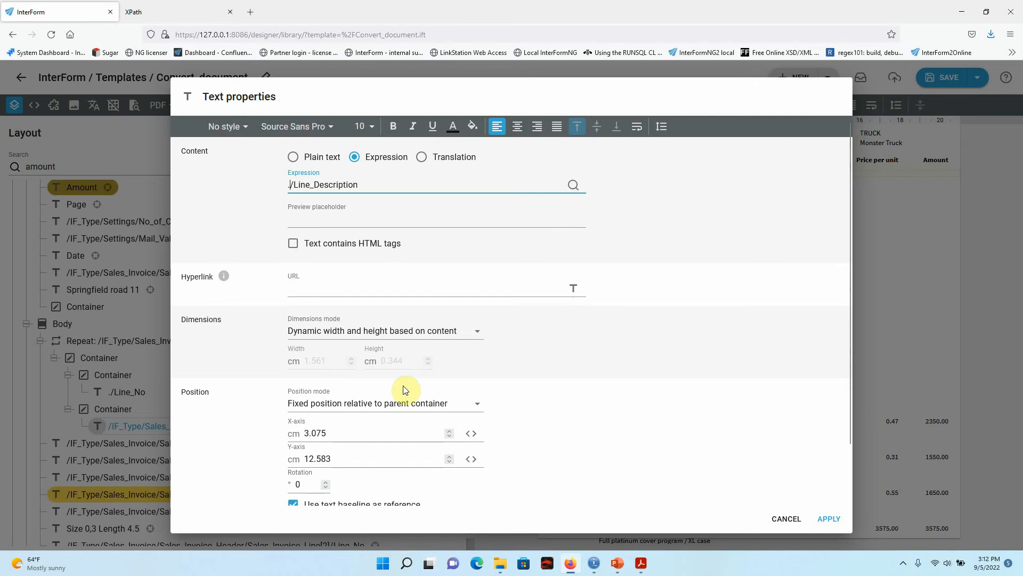
pyautogui.click(400, 405)
pyautogui.click(367, 385)
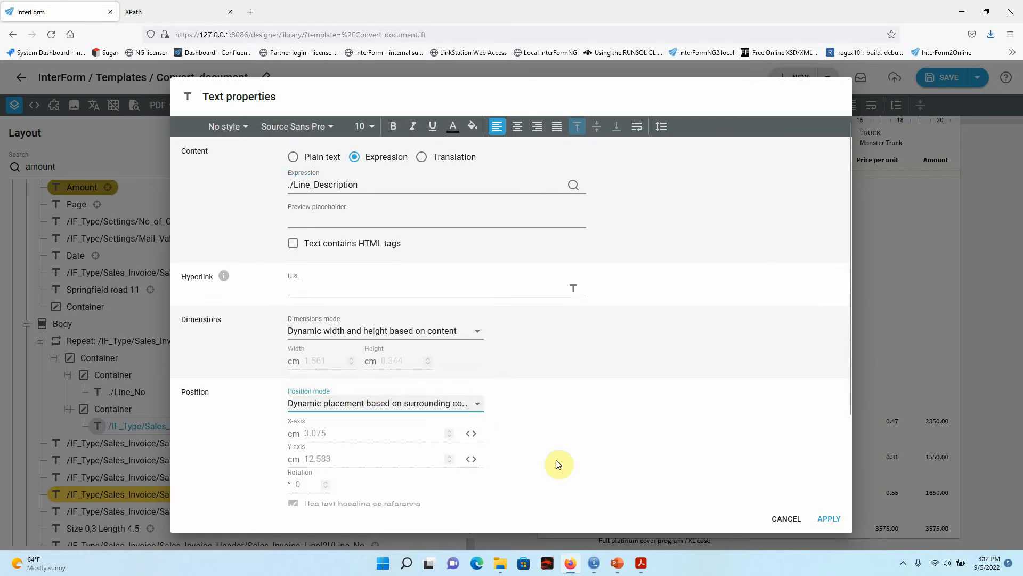
pyautogui.click(827, 518)
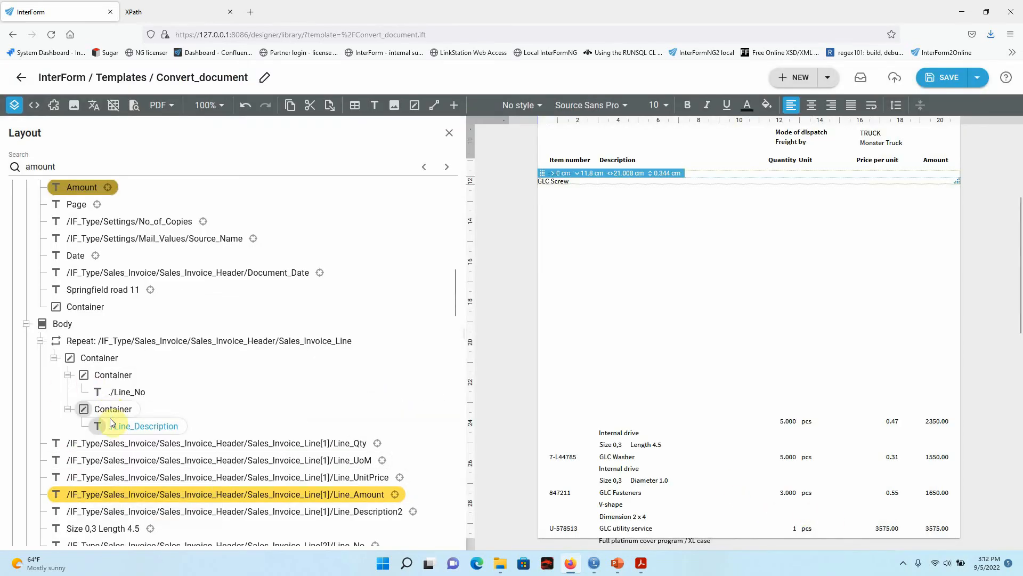
pyautogui.click(100, 356)
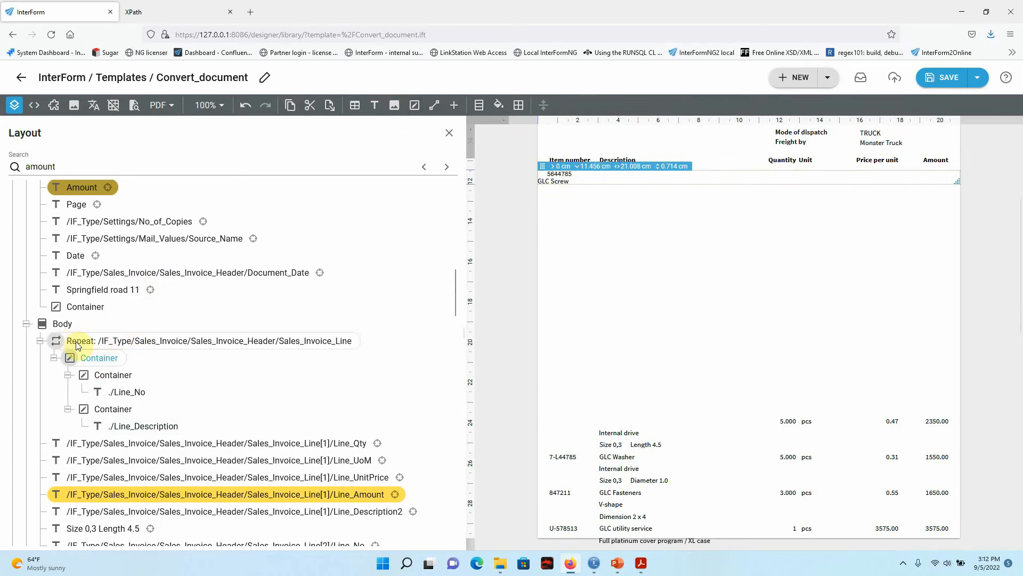
pyautogui.click(113, 376)
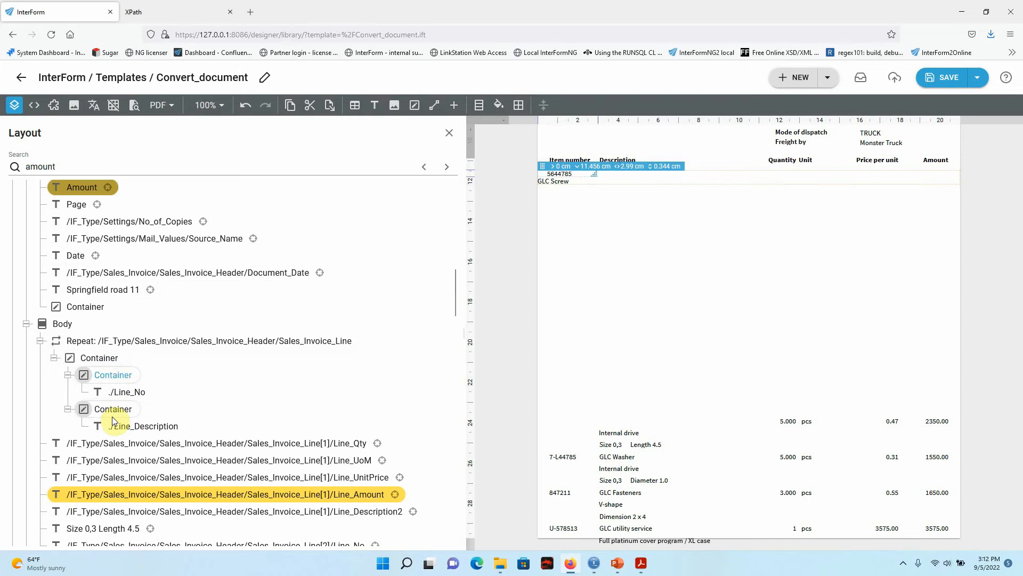
pyautogui.click(113, 410)
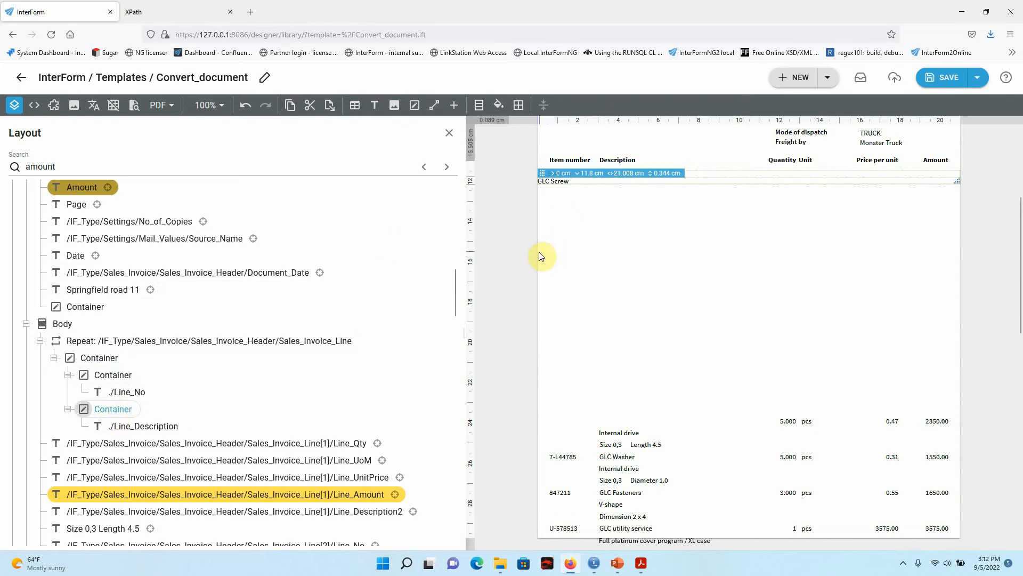
pyautogui.click(479, 106)
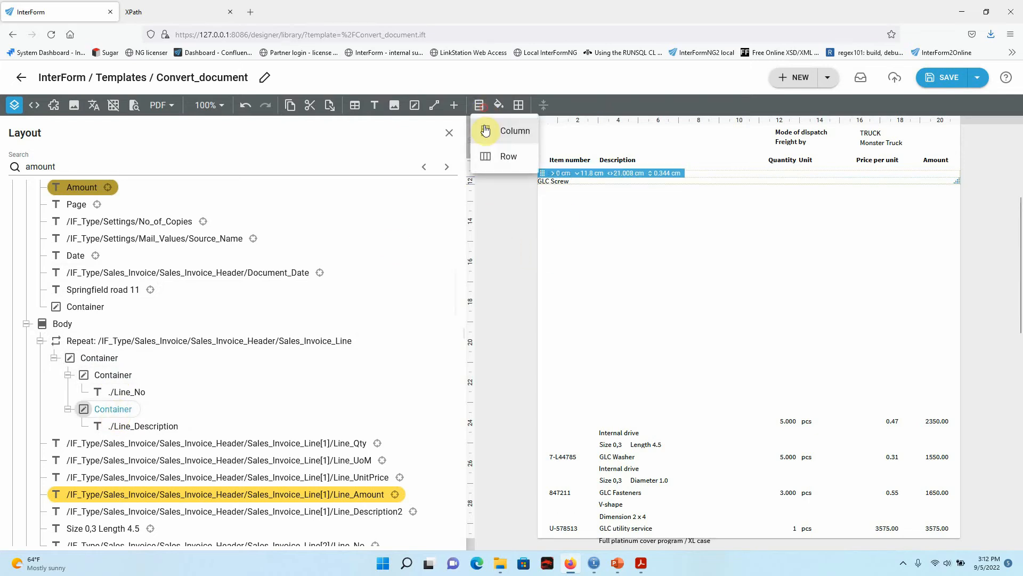
pyautogui.click(487, 156)
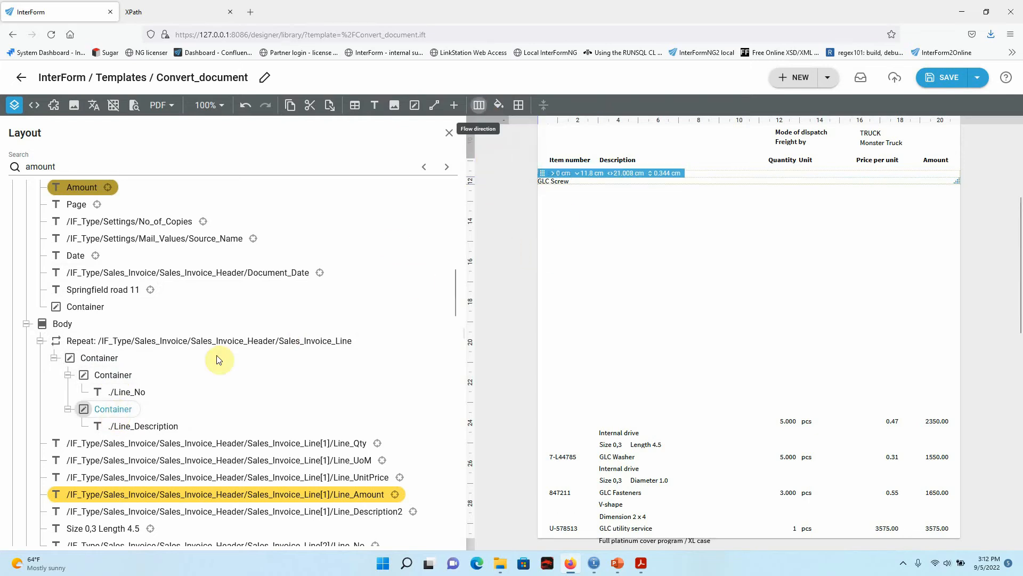
pyautogui.click(479, 105)
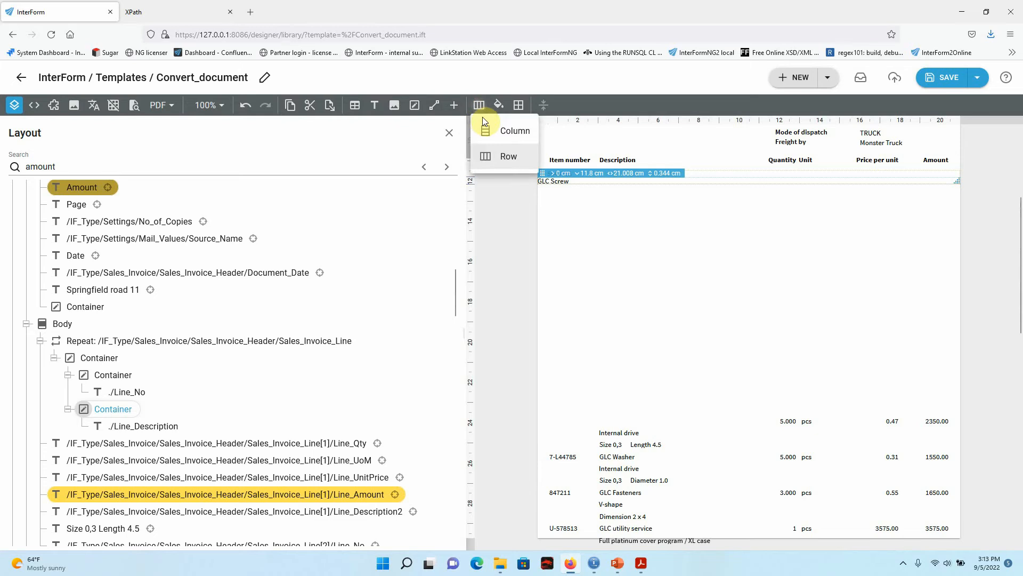
pyautogui.click(487, 131)
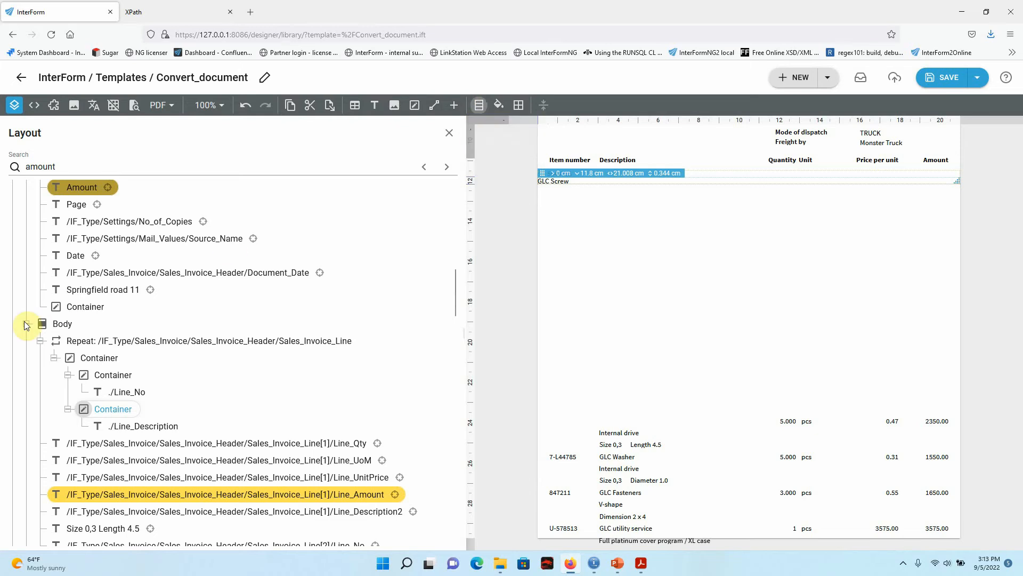
# - Set the flow direction of the repeat's outer container to Row
pyautogui.click(95, 359)
pyautogui.click(479, 106)
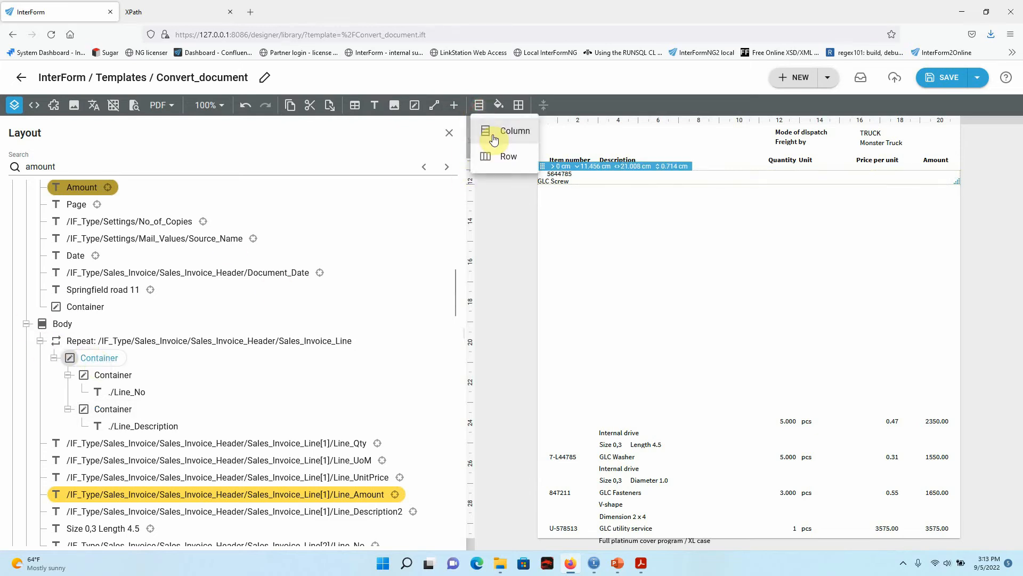
pyautogui.click(498, 157)
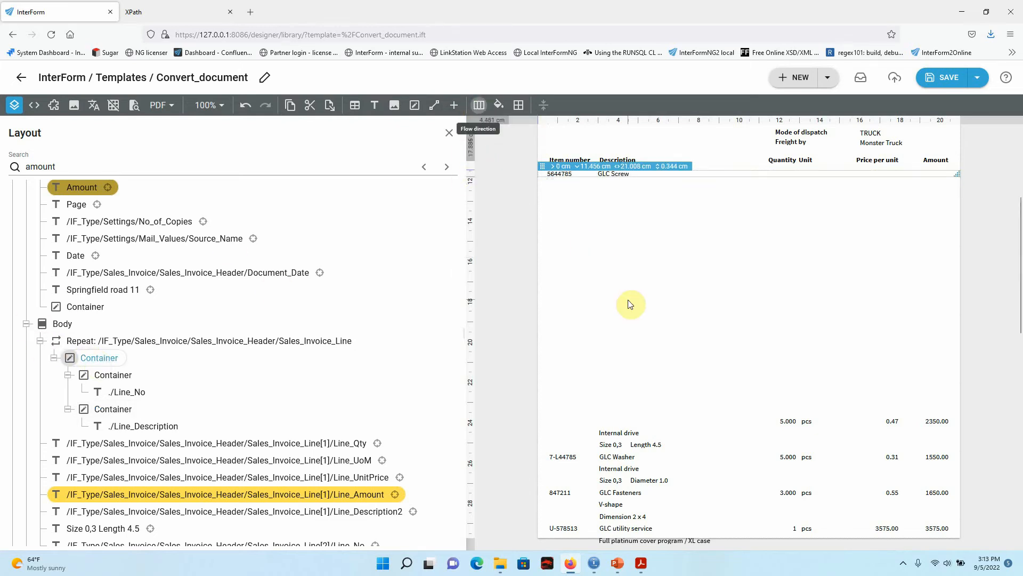
# - Give the inner container around ./Line_Description a fixed width of 8 cm with dynamic height based on content
pyautogui.click(132, 427)
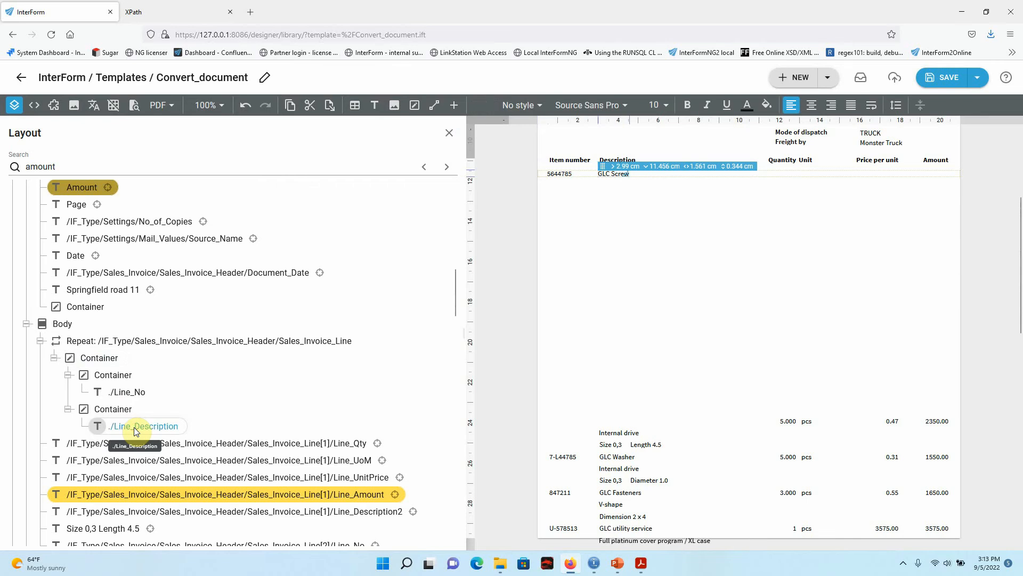
pyautogui.click(97, 358)
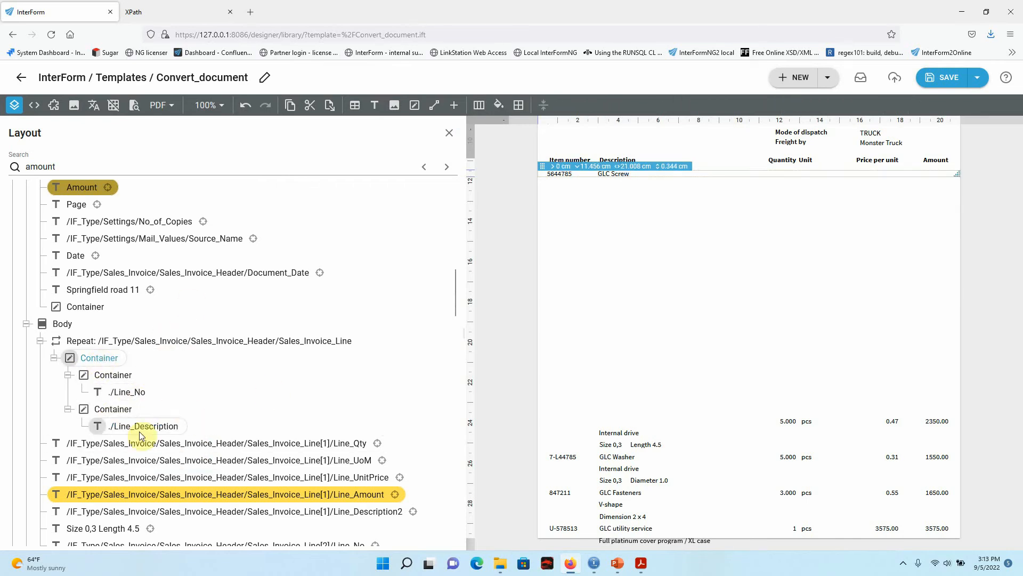
pyautogui.click(125, 426)
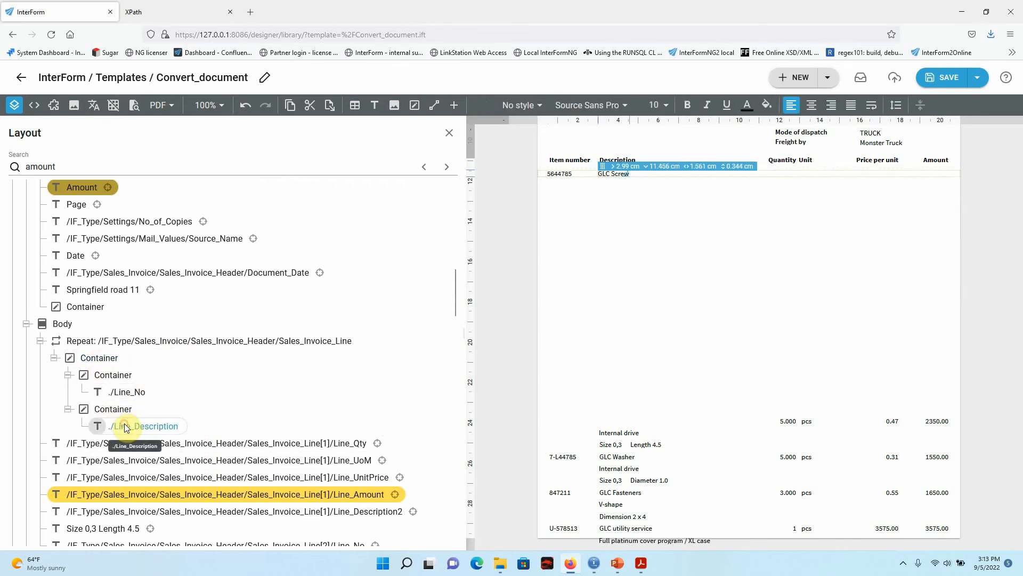
pyautogui.click(107, 408)
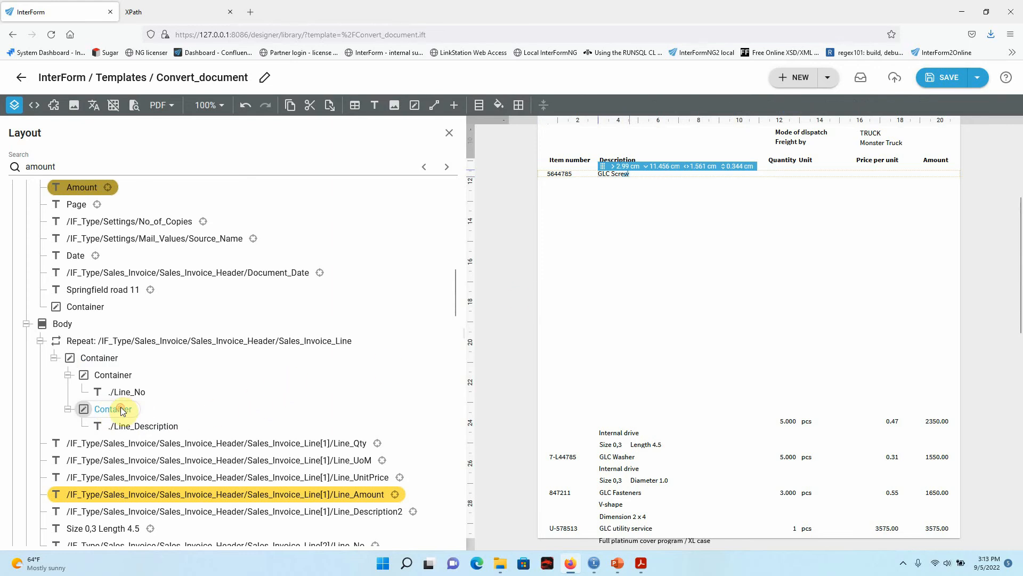
pyautogui.doubleClick(113, 409)
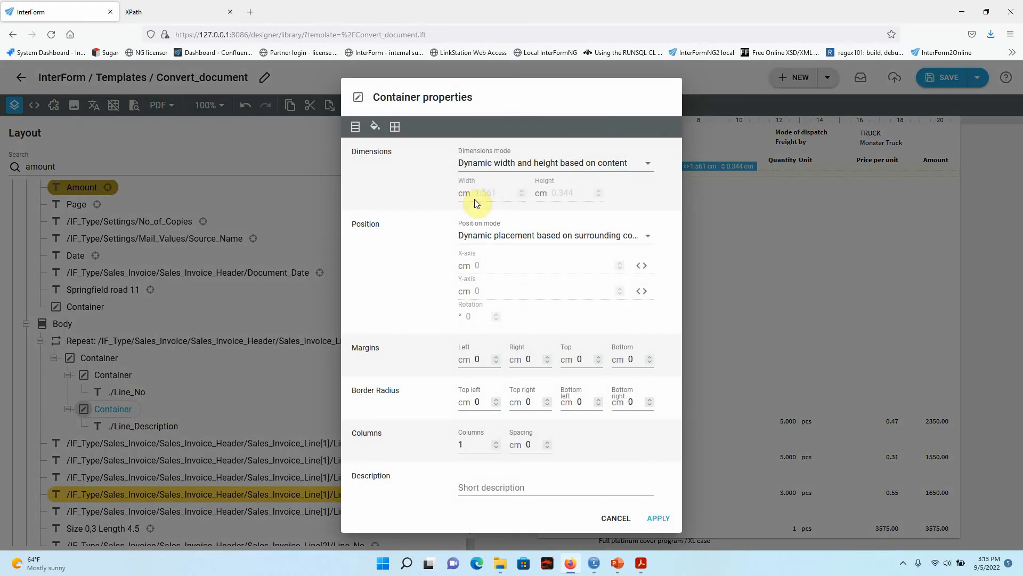
pyautogui.click(493, 170)
pyautogui.click(497, 188)
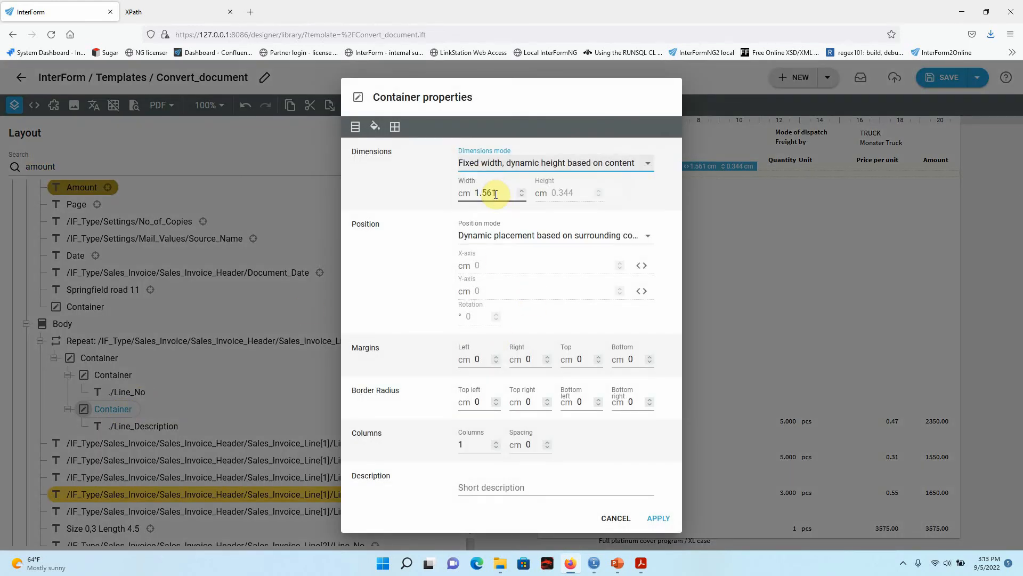
pyautogui.doubleClick(500, 190)
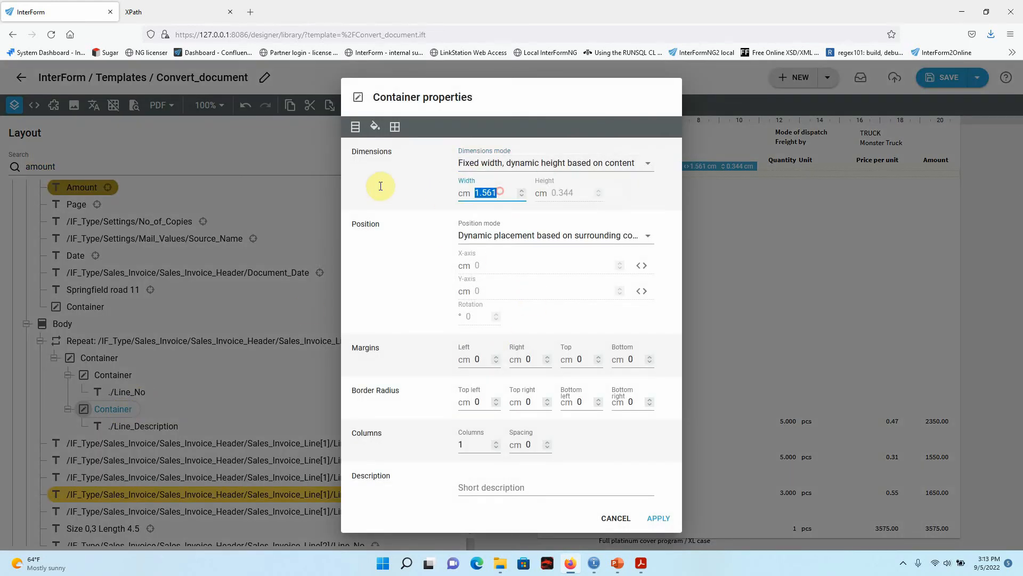
pyautogui.click(658, 518)
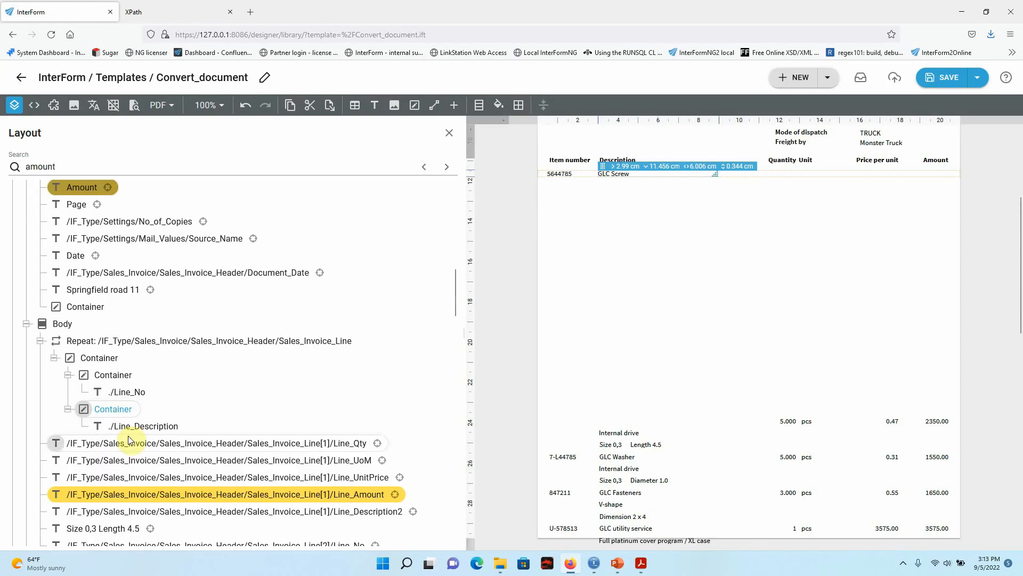
pyautogui.doubleClick(115, 411)
pyautogui.write('8')
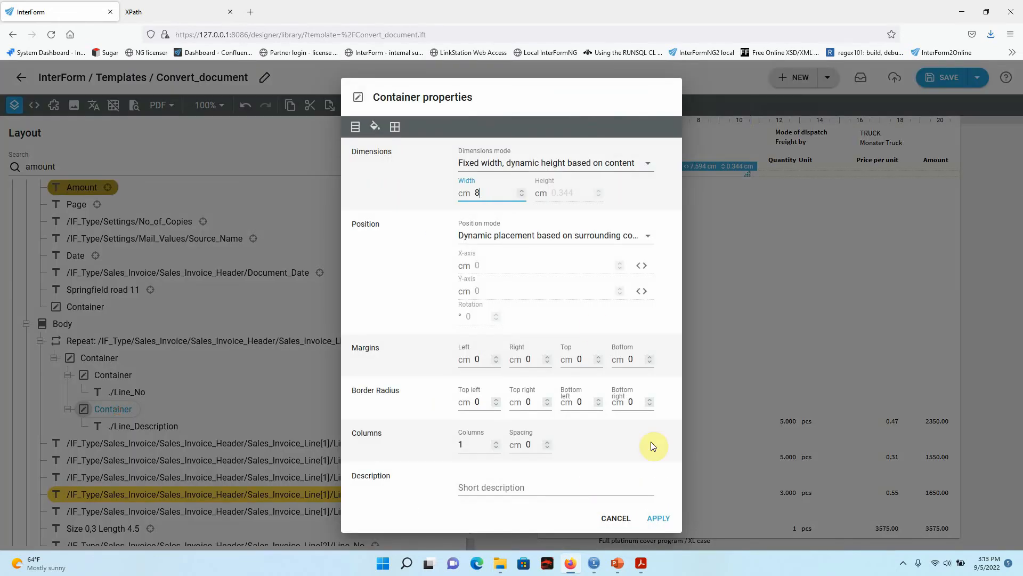
pyautogui.click(662, 519)
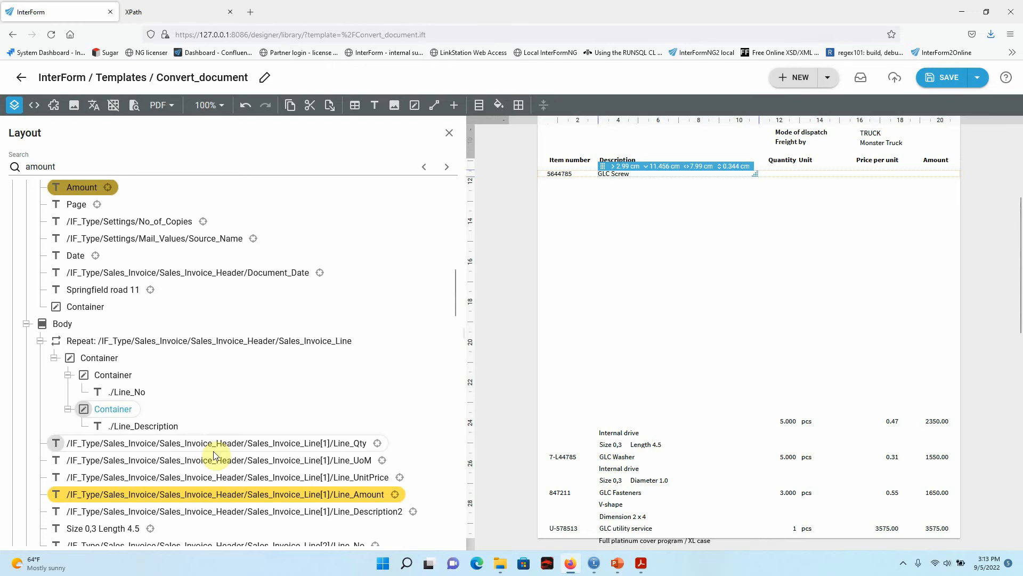
pyautogui.click(291, 446)
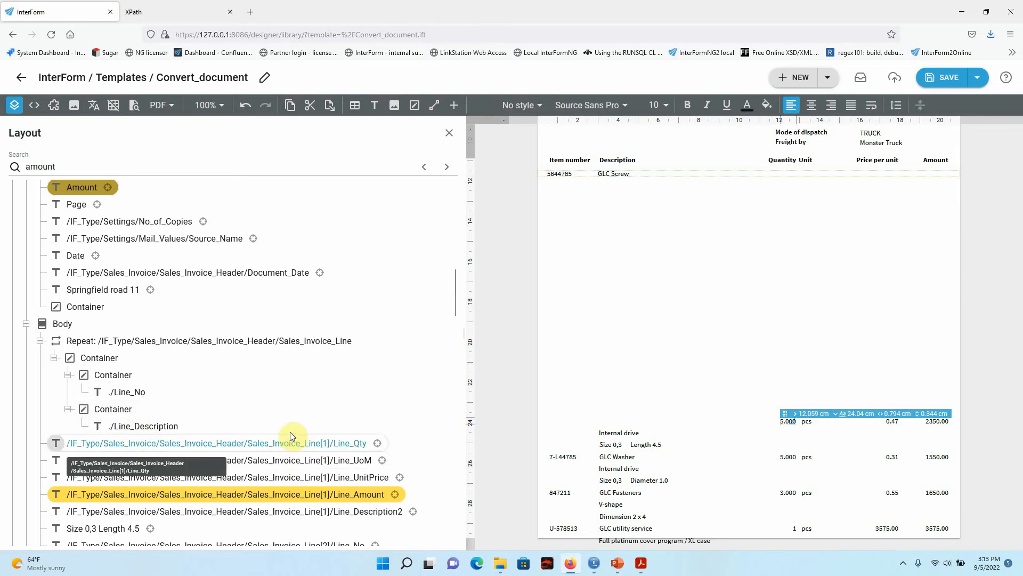
pyautogui.scroll(-3, 290, 432)
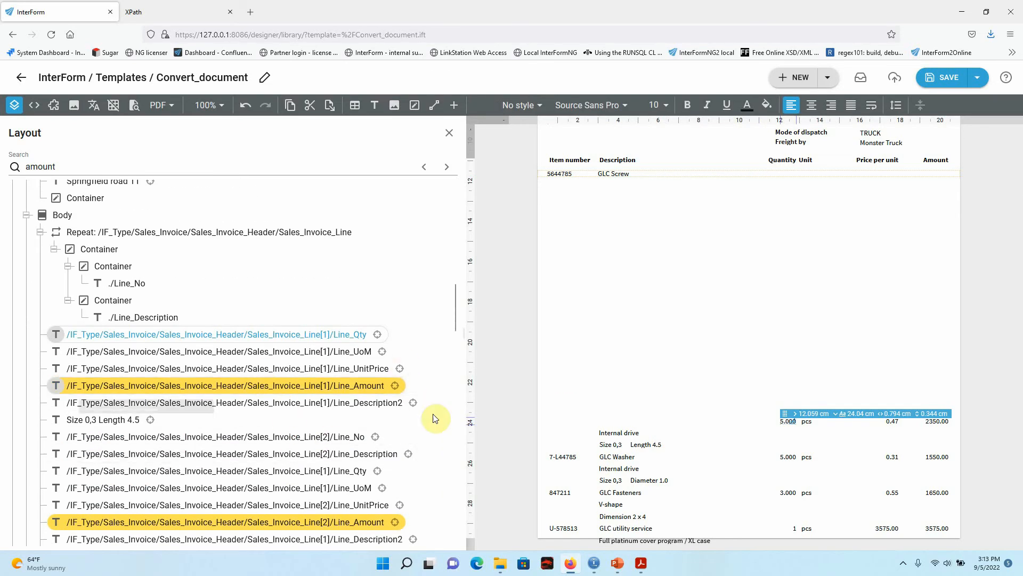
pyautogui.scroll(3, 563, 396)
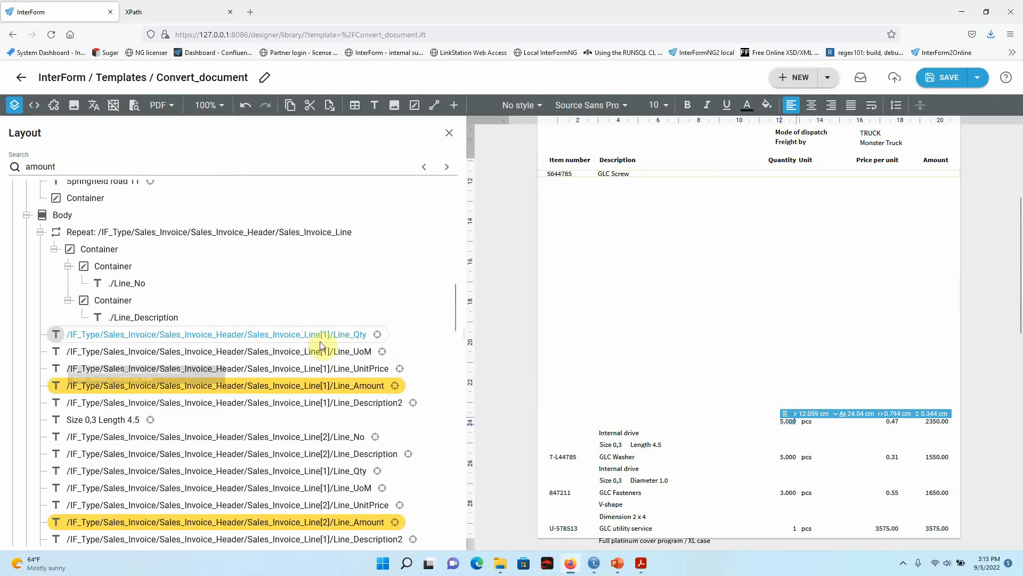
pyautogui.click(112, 301)
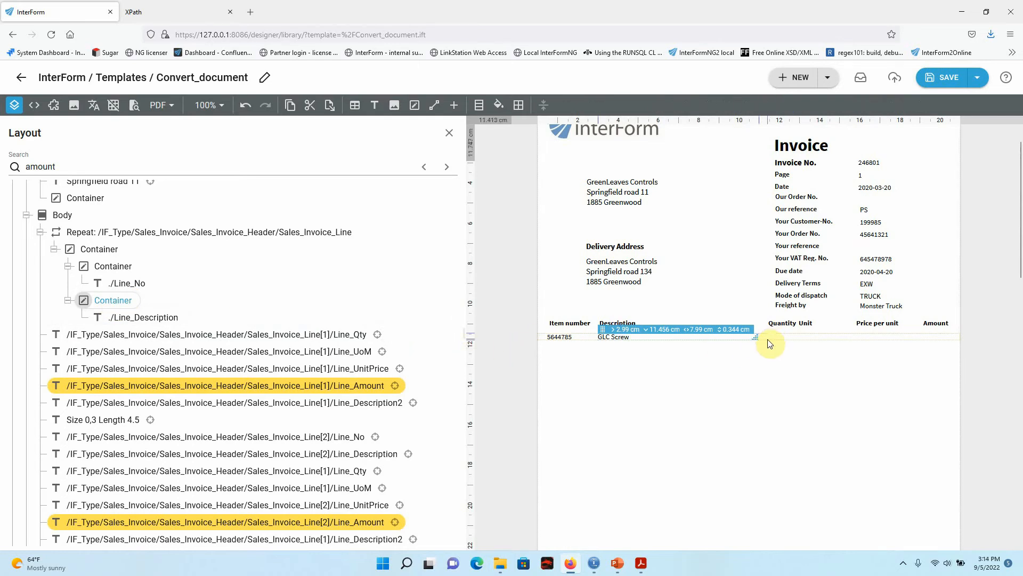
pyautogui.click(138, 318)
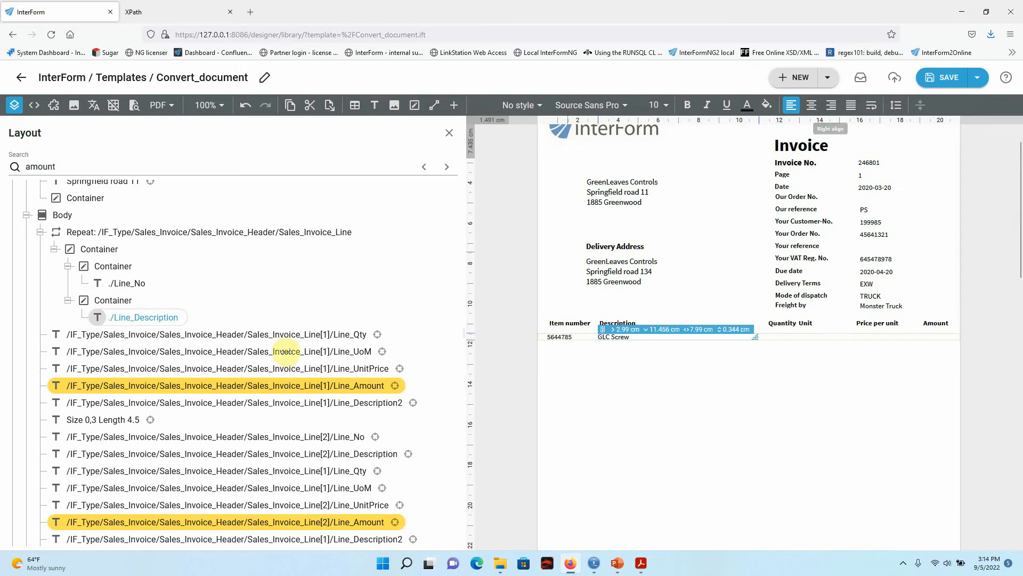
pyautogui.click(112, 301)
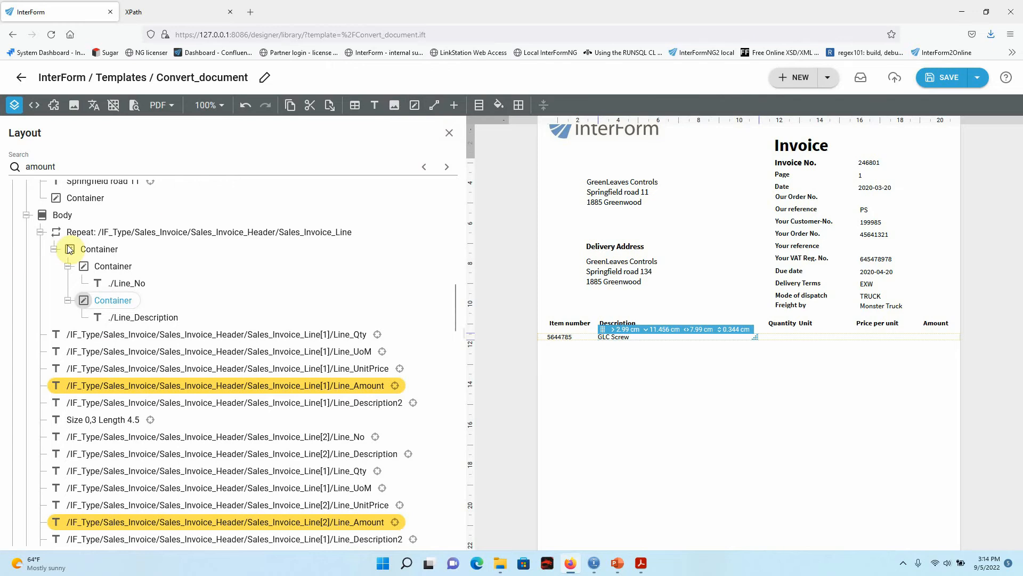
# - Add a third container inside the repeat's outer container and give it a fixed width of 3 cm with dynamic height based on content
pyautogui.click(94, 249)
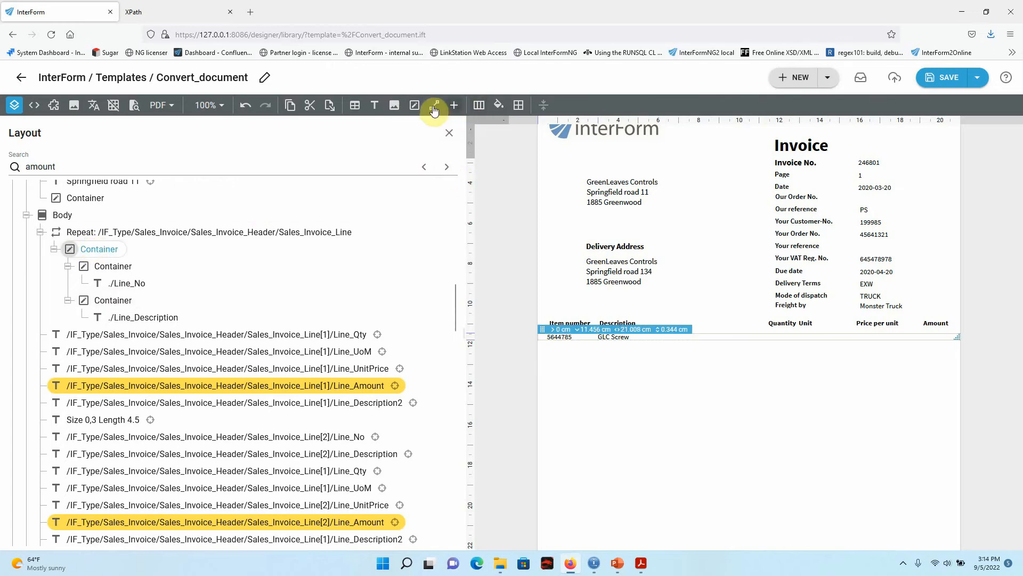
pyautogui.click(415, 107)
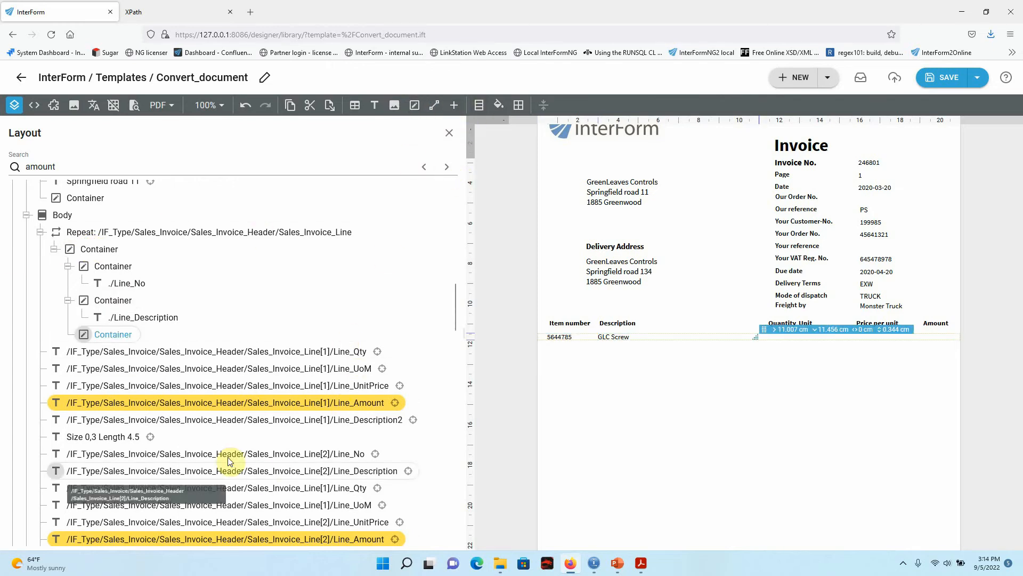
pyautogui.doubleClick(128, 336)
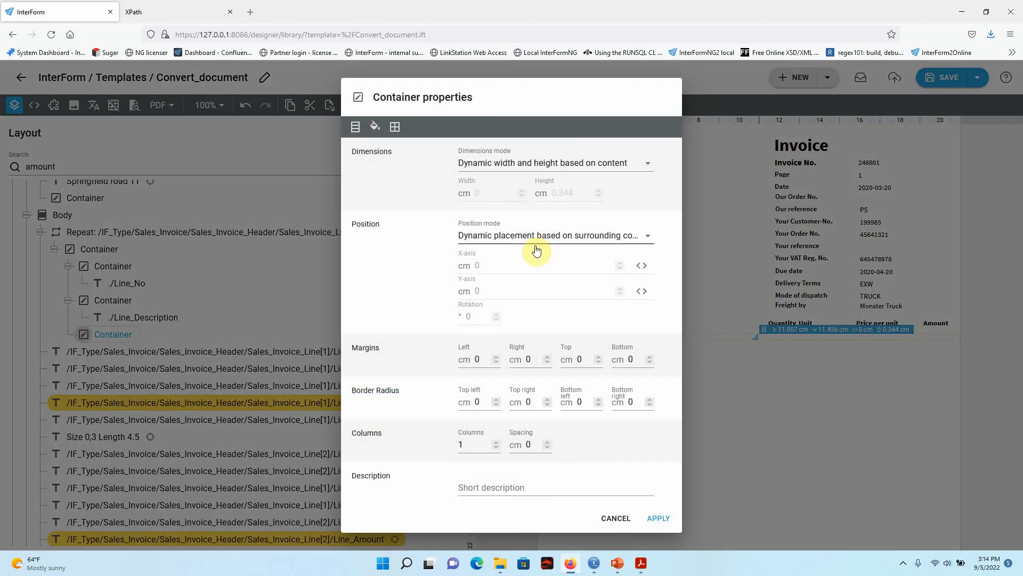
pyautogui.click(521, 171)
pyautogui.click(517, 183)
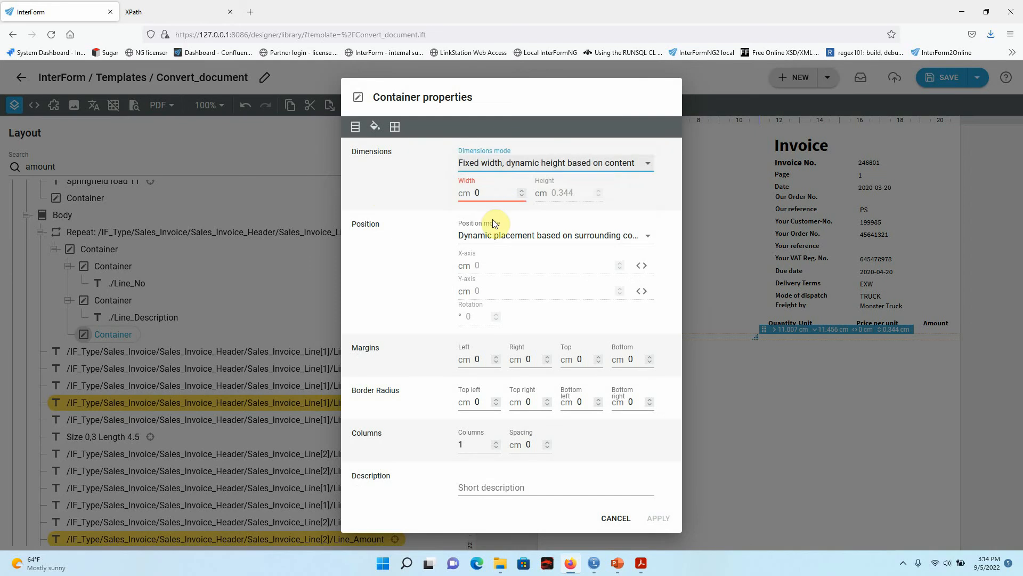
pyautogui.doubleClick(494, 192)
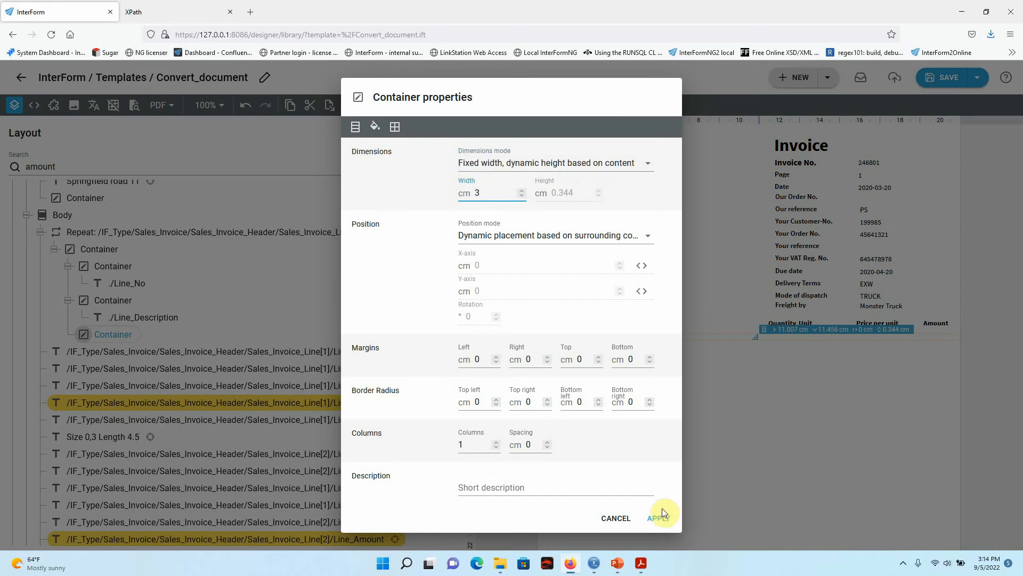
pyautogui.click(660, 517)
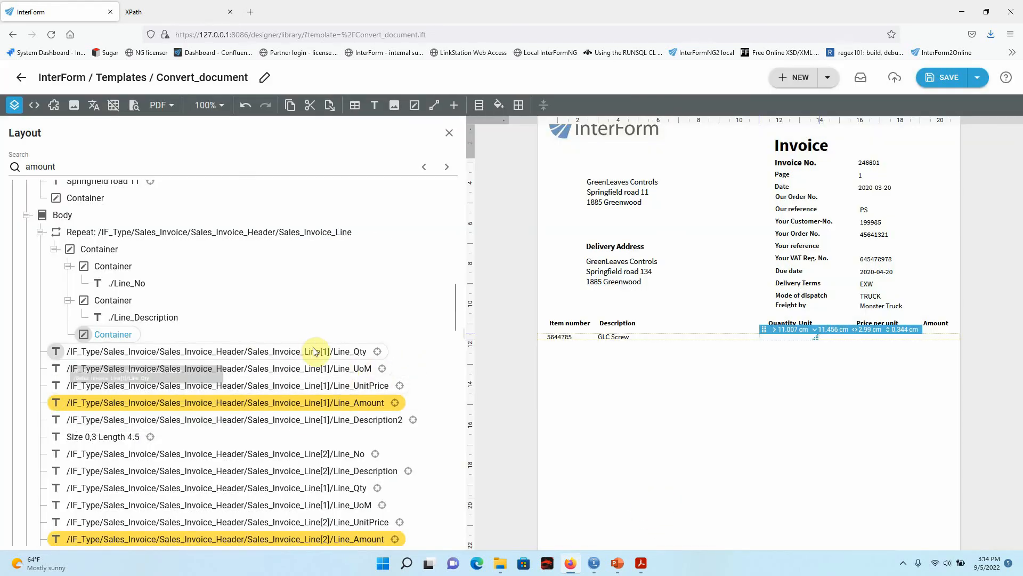
# - Move the first line's Line_Qty text into the third container as expression ./Line_Qty, right-aligned and dynamically placed based on surrounding content
pyautogui.moveTo(56, 351); pyautogui.dragTo(111, 349)
pyautogui.doubleClick(136, 351)
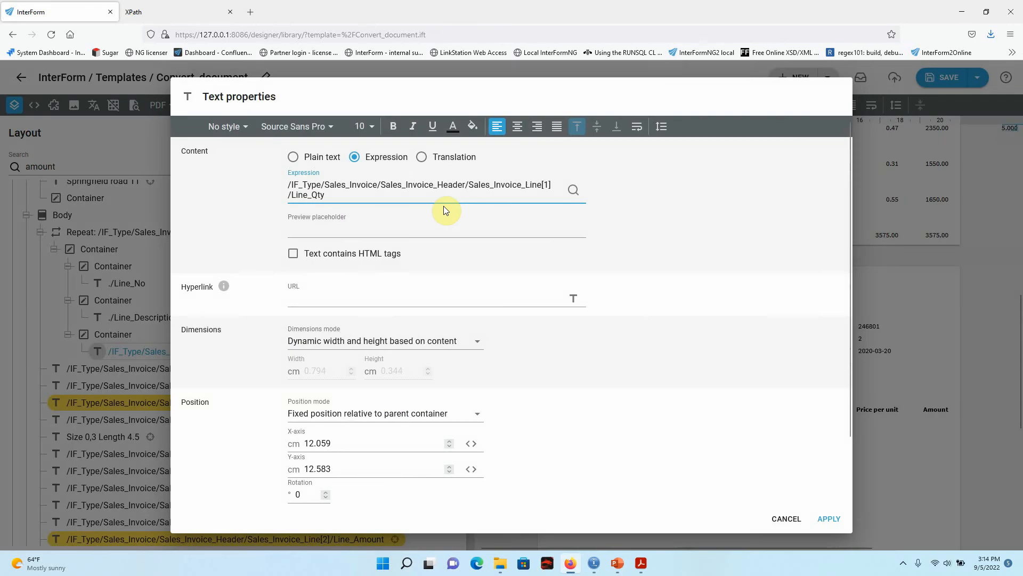
pyautogui.moveTo(551, 183); pyautogui.dragTo(275, 181)
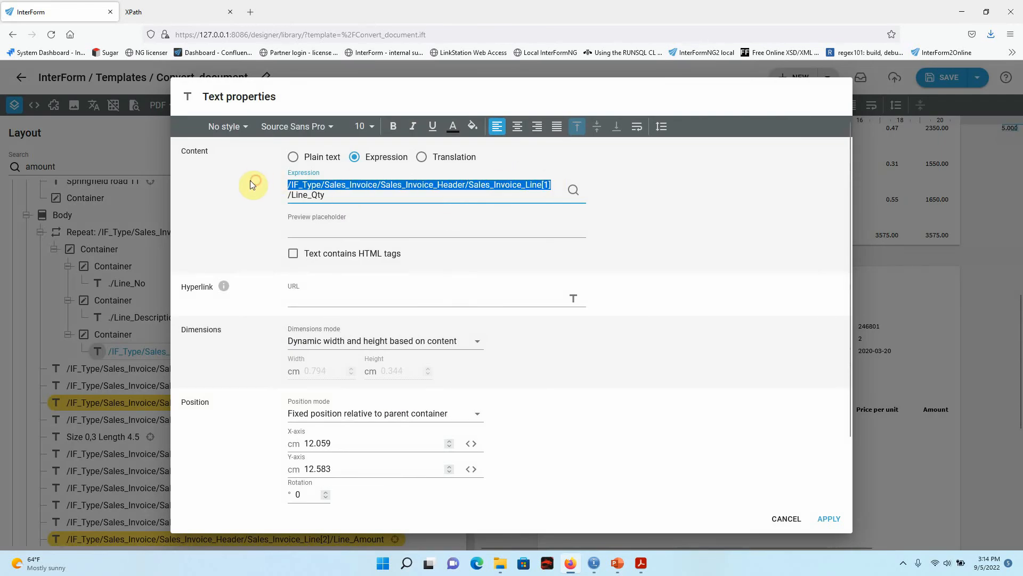
pyautogui.write('.')
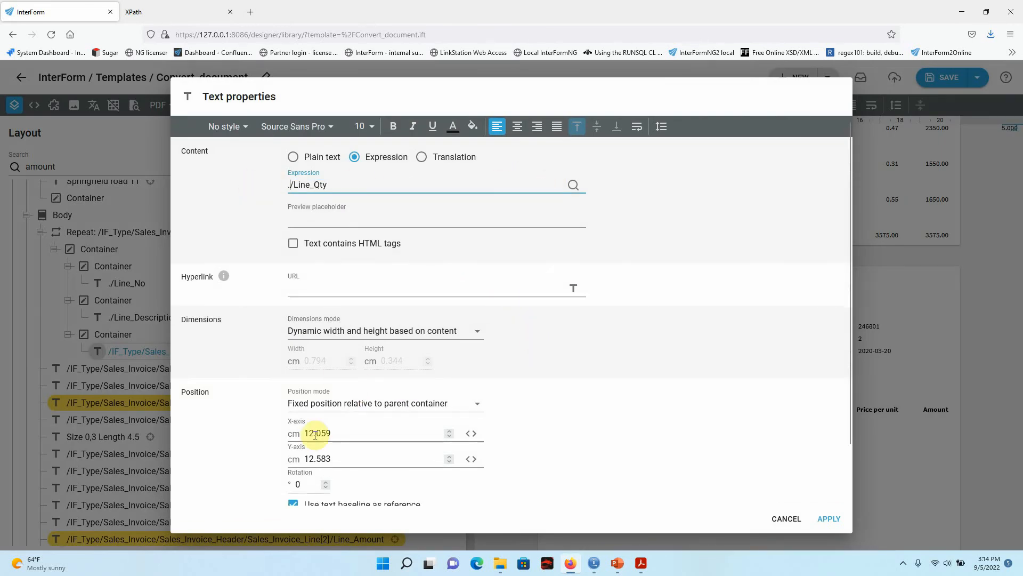
pyautogui.click(326, 404)
pyautogui.click(331, 385)
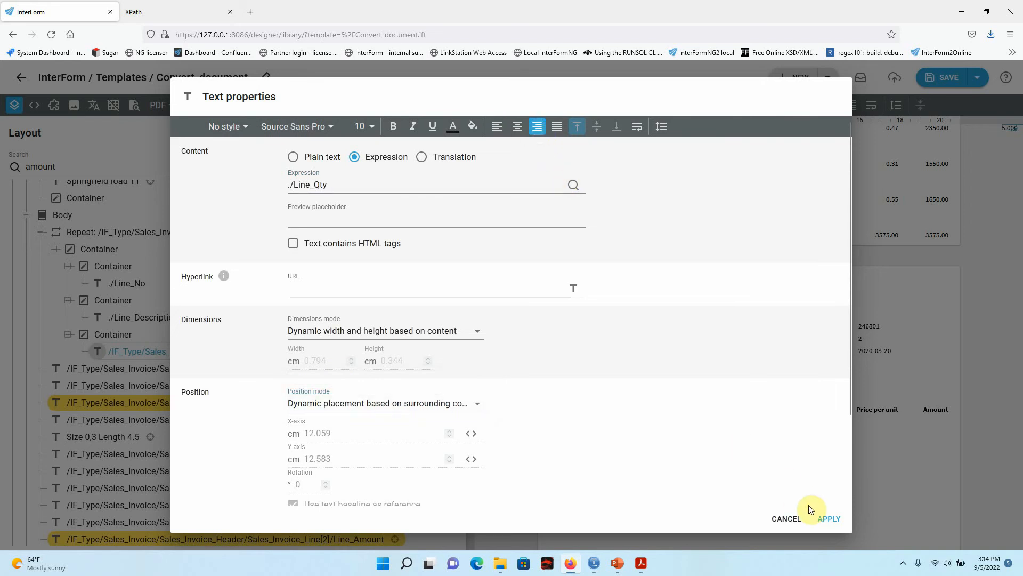
pyautogui.click(826, 518)
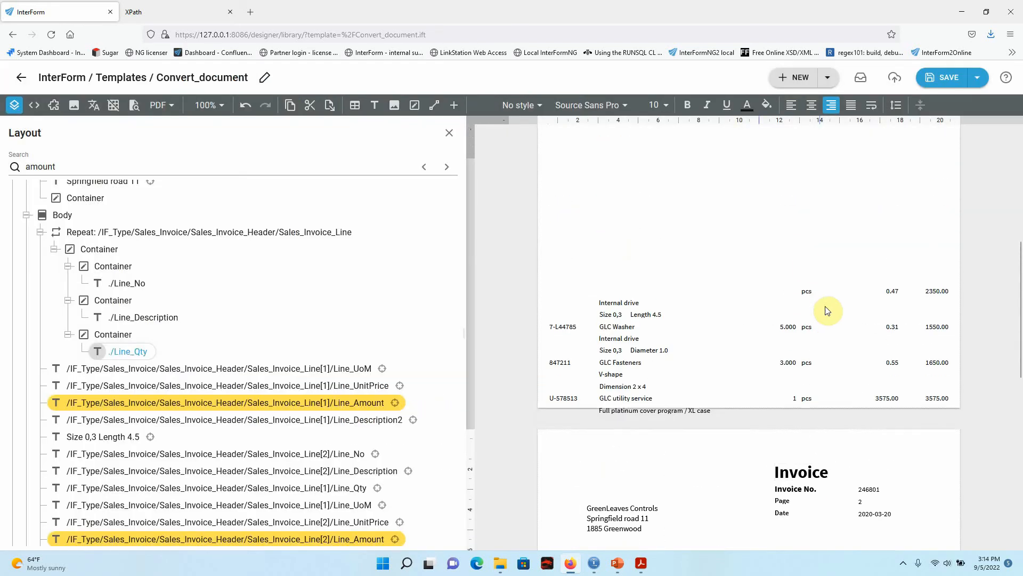
pyautogui.scroll(2, 813, 277)
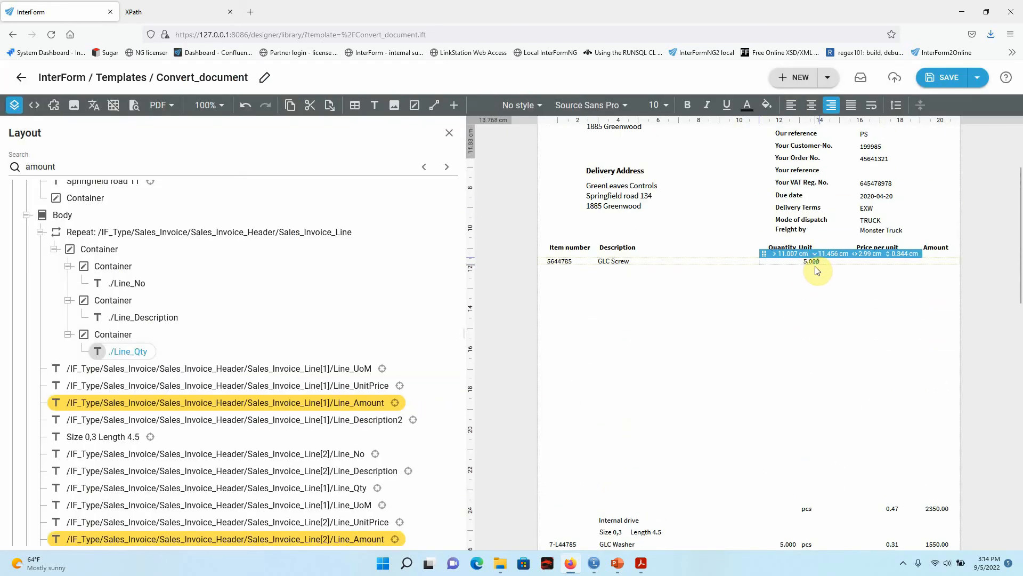
pyautogui.click(111, 339)
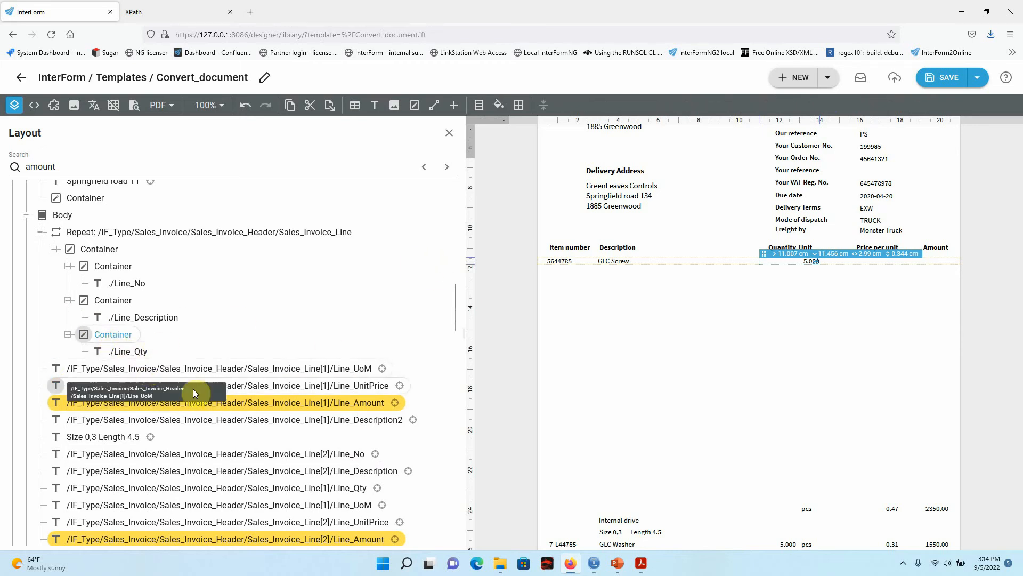
pyautogui.click(84, 249)
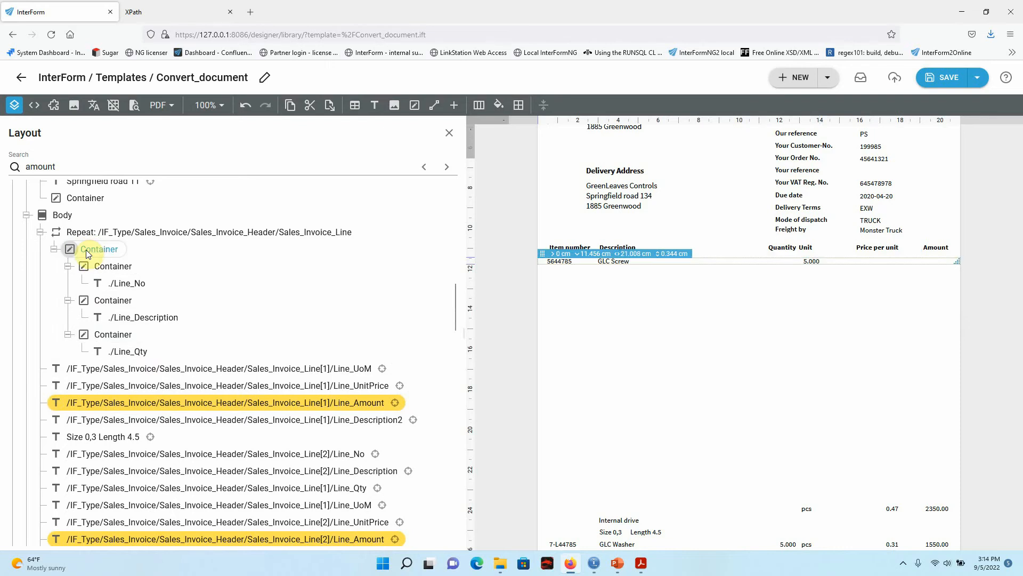
# - Search the sample data for size and examine the invoice line fields behind the static Size 0,3 Length 4.5 text
pyautogui.click(123, 437)
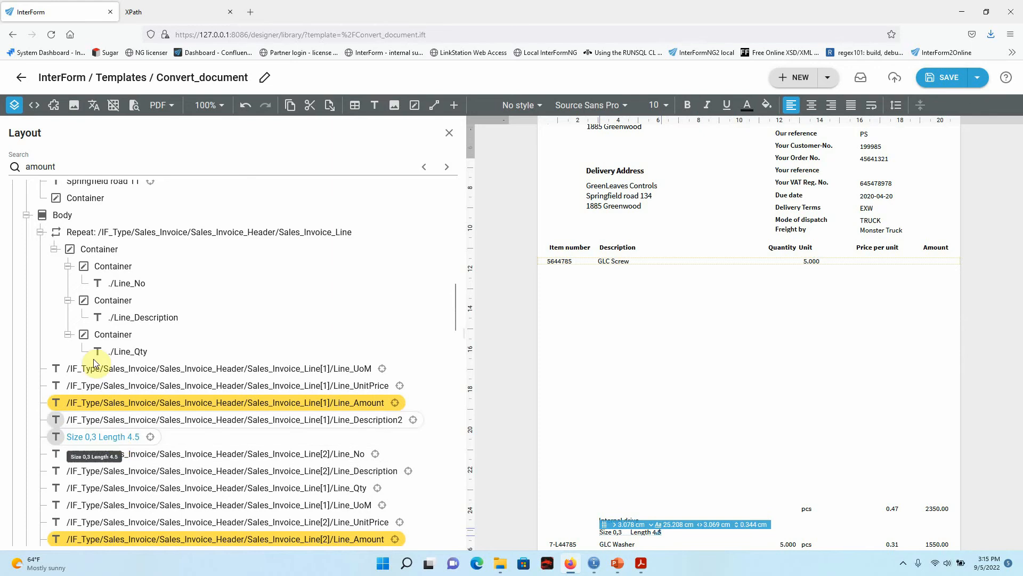
pyautogui.click(33, 106)
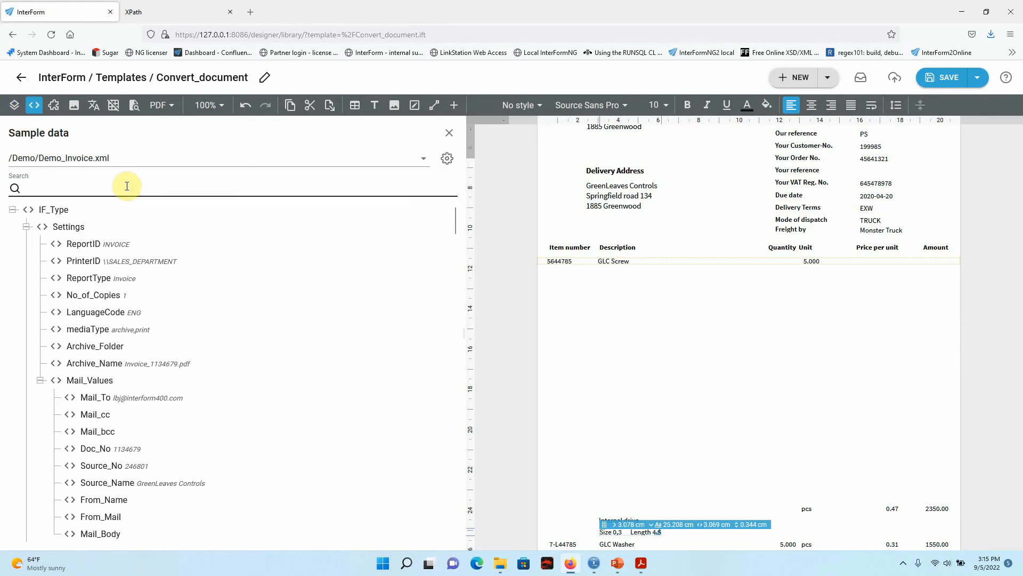
pyautogui.write('size')
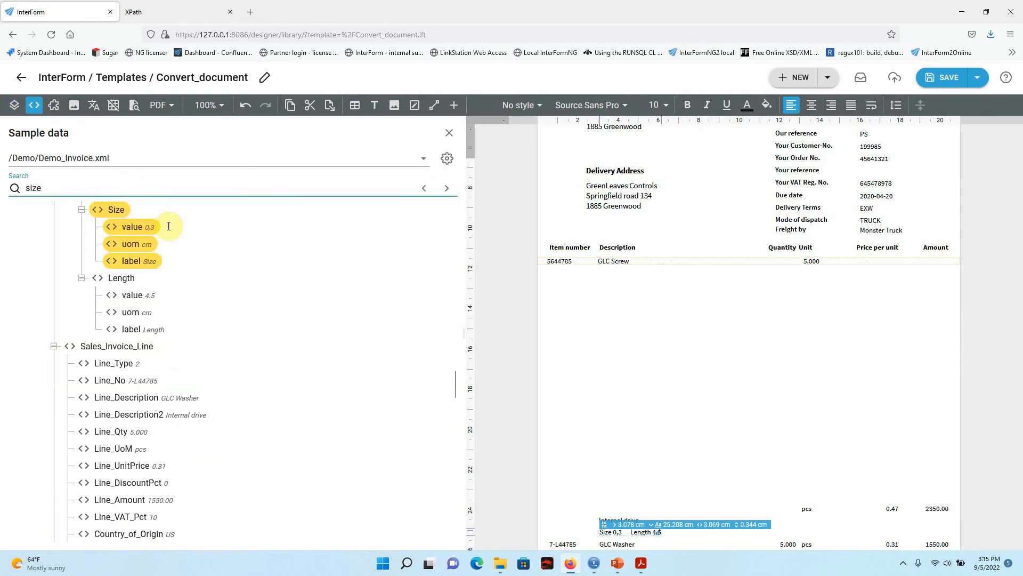
pyautogui.scroll(4, 240, 320)
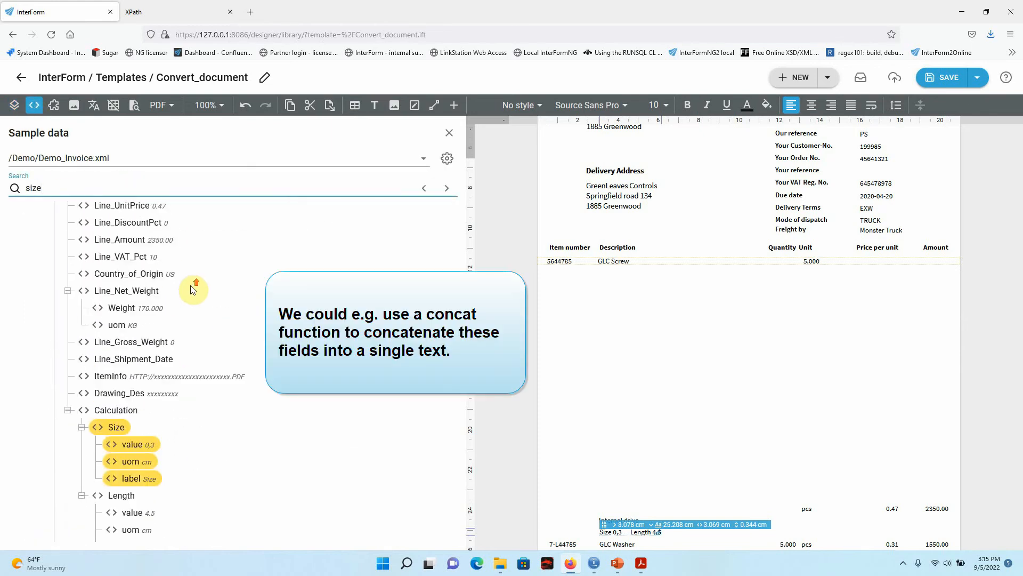
pyautogui.scroll(4, 206, 313)
pyautogui.scroll(-4, 212, 418)
pyautogui.moveTo(158, 446)
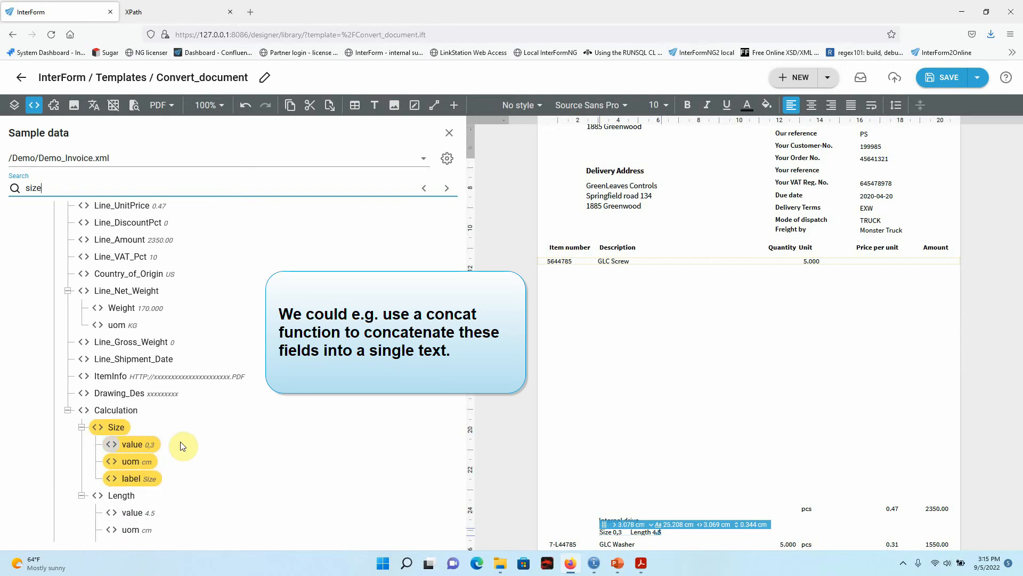
pyautogui.scroll(4, 184, 445)
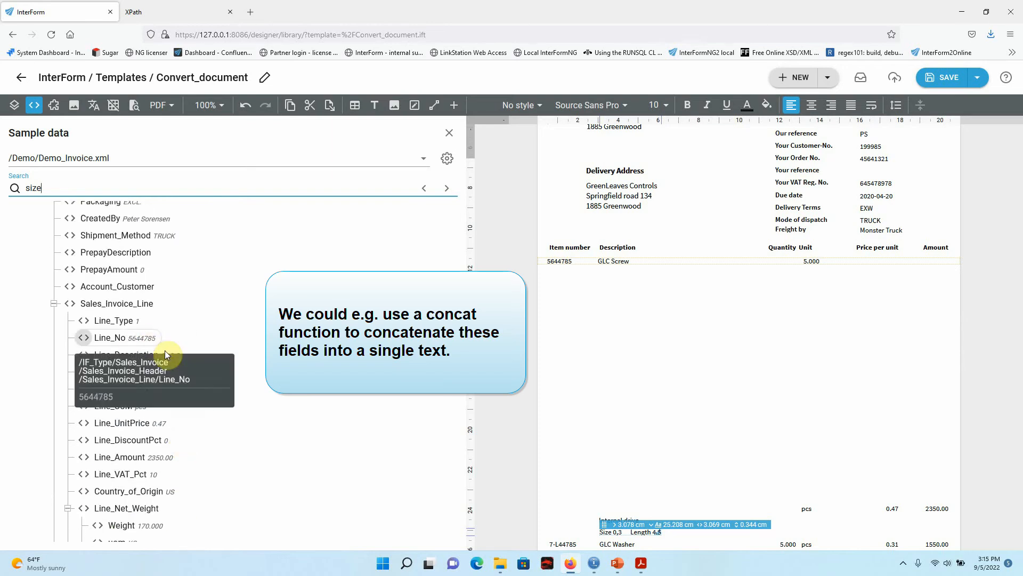
# - Delete the leftover invoice line texts below the repeat, from the first line's Line_UoM through the fourth line's Line_Description2
pyautogui.click(14, 105)
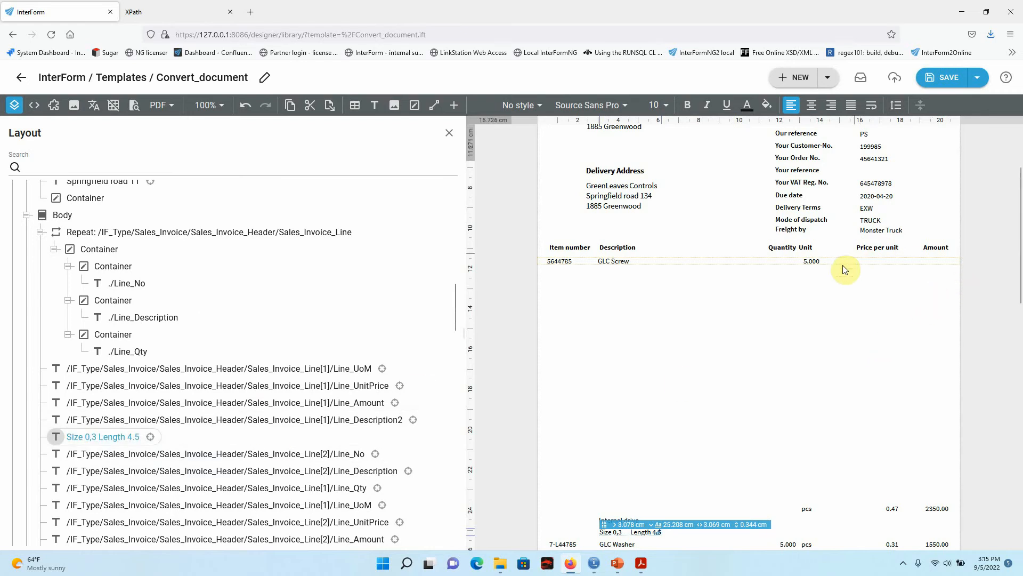
pyautogui.click(152, 373)
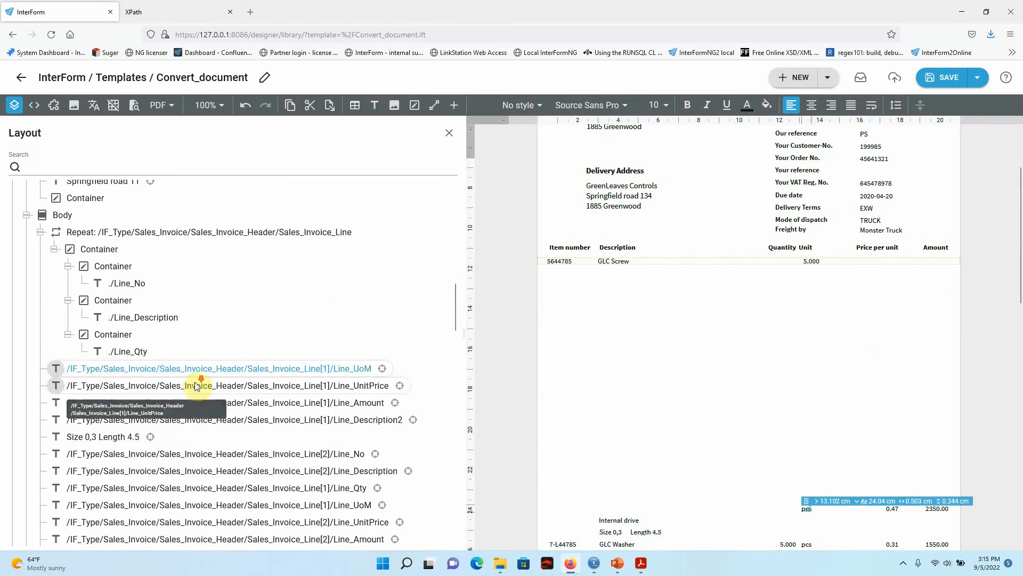
pyautogui.scroll(-3, 263, 380)
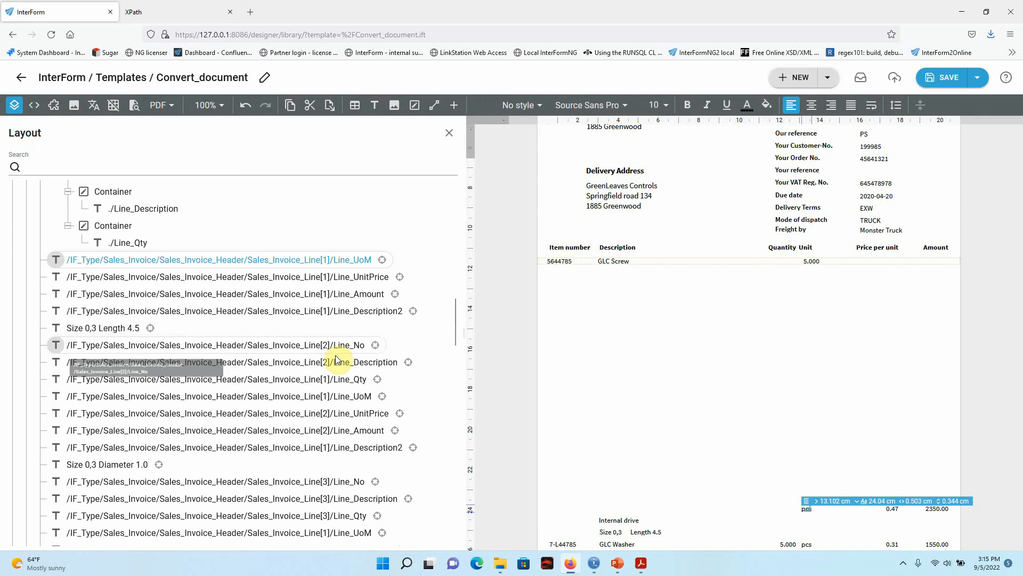
pyautogui.scroll(-5, 339, 367)
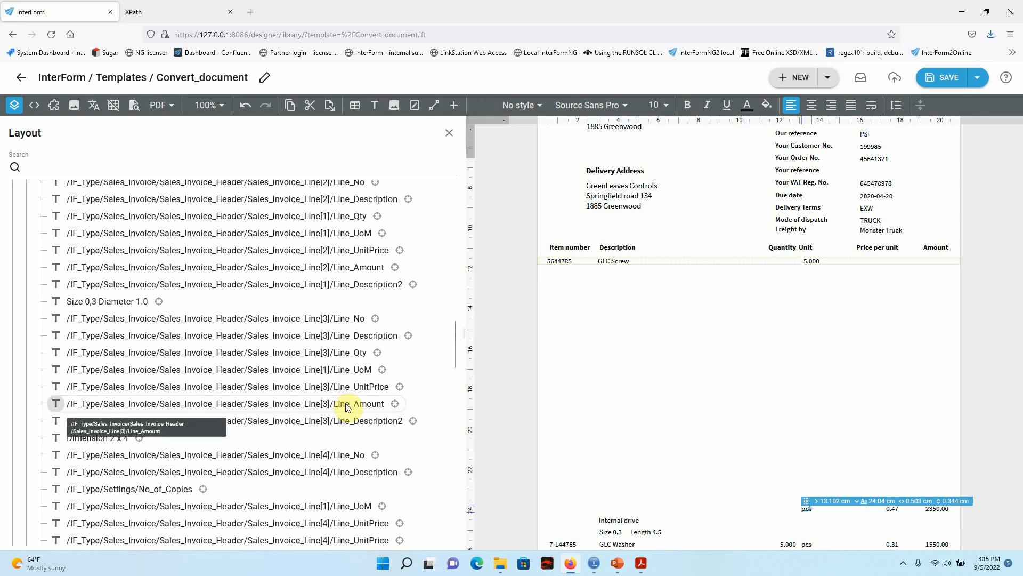
pyautogui.scroll(-3, 346, 406)
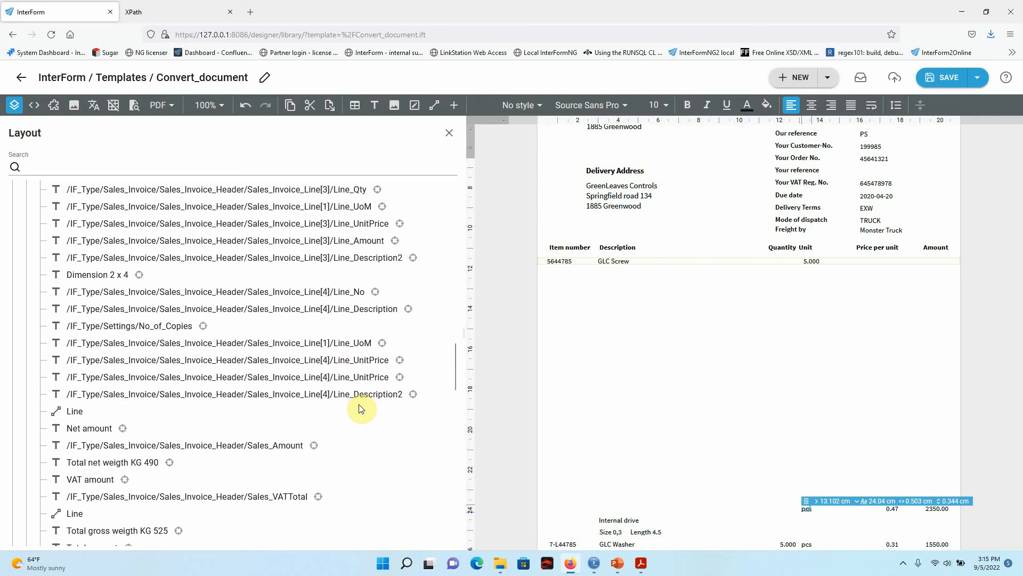
pyautogui.keyDown('shift'); pyautogui.click(185, 394); pyautogui.keyUp('shift')
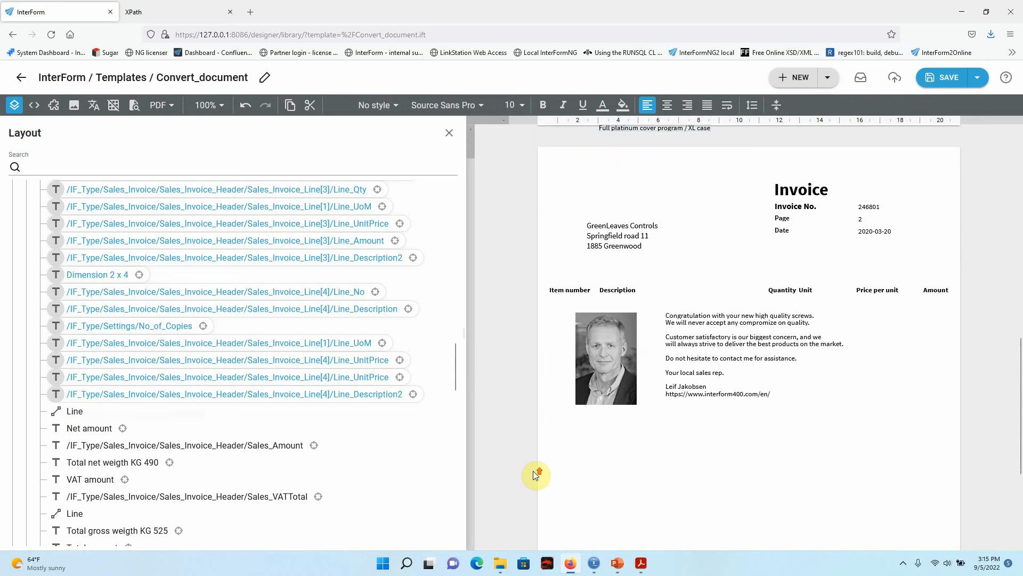
pyautogui.scroll(4, 533, 471)
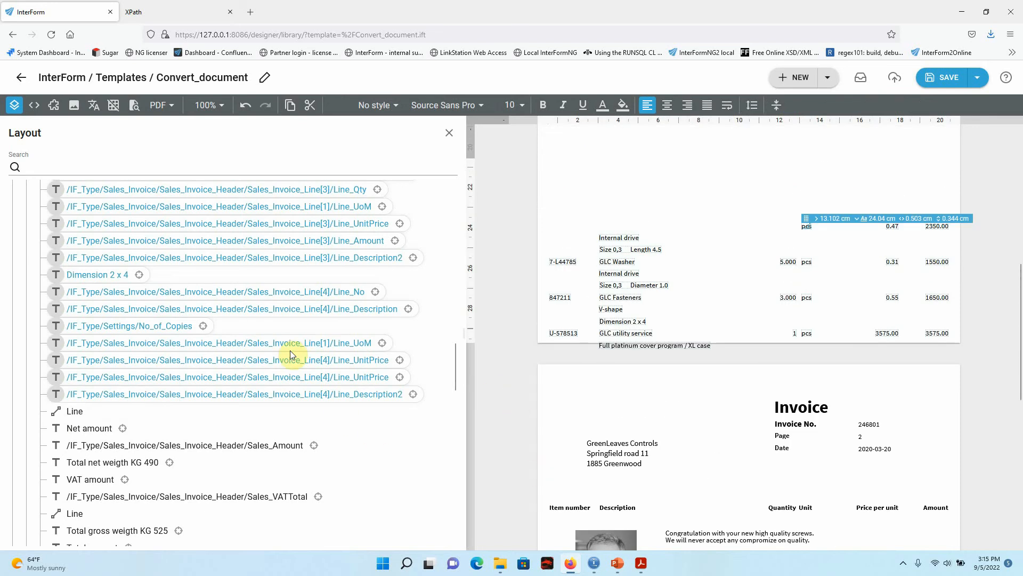
pyautogui.press('Delete')
# - Examine the body elements that follow the repeat, including the Line, Net amount, VAT amount and Total amount elements
pyautogui.scroll(5, 274, 384)
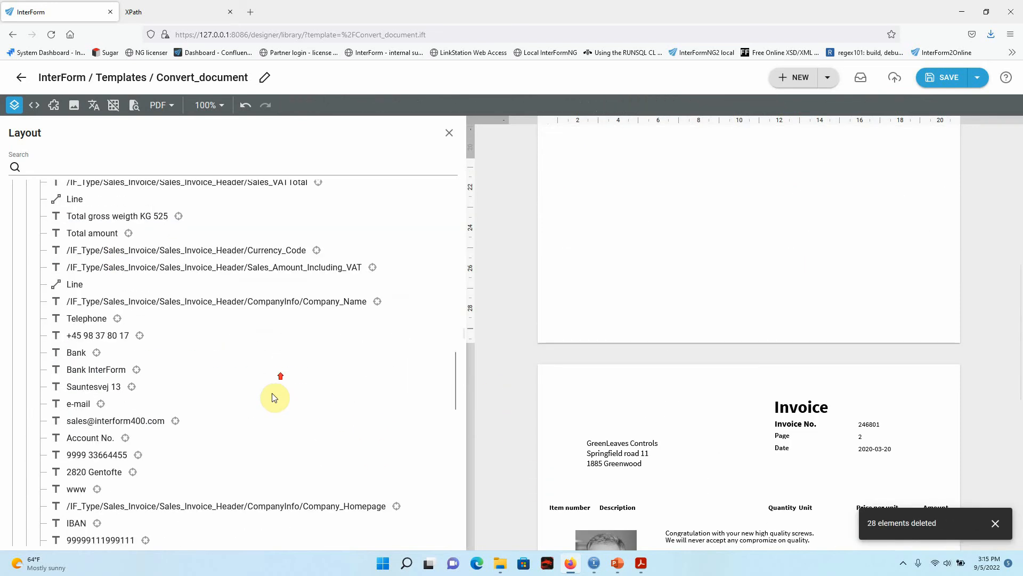
pyautogui.scroll(5, 273, 399)
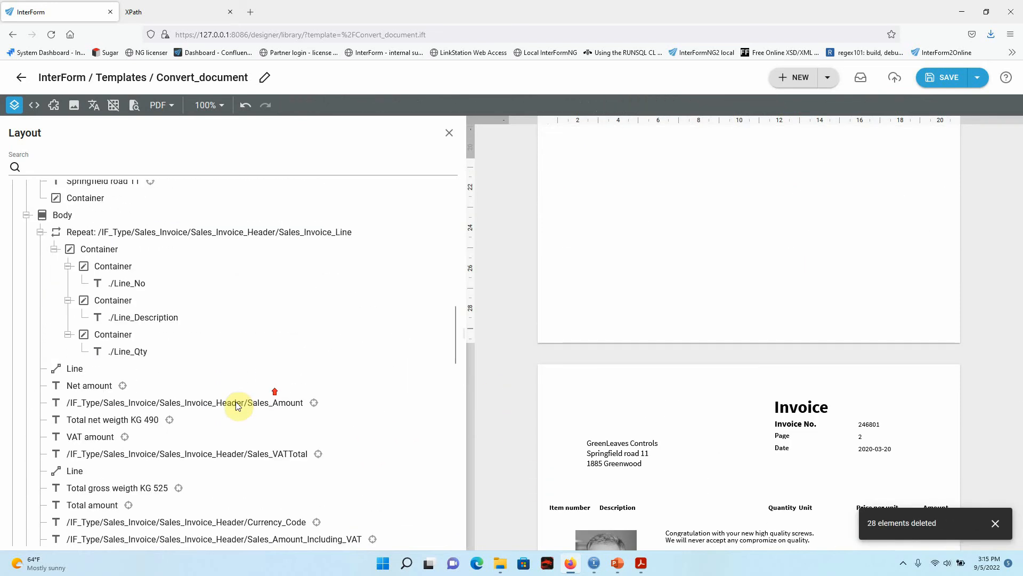
pyautogui.click(69, 479)
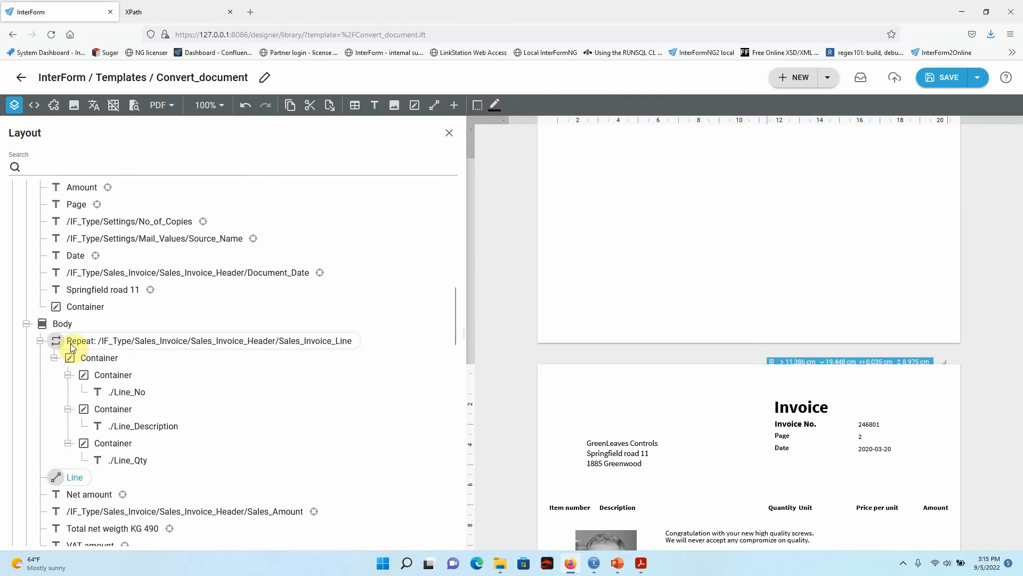
pyautogui.scroll(-1, 86, 480)
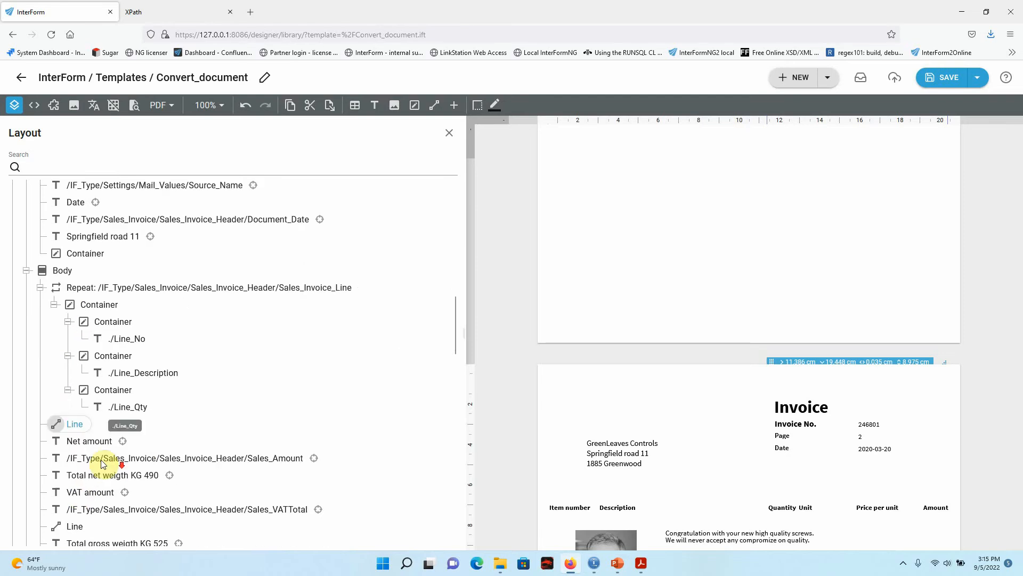
pyautogui.click(81, 438)
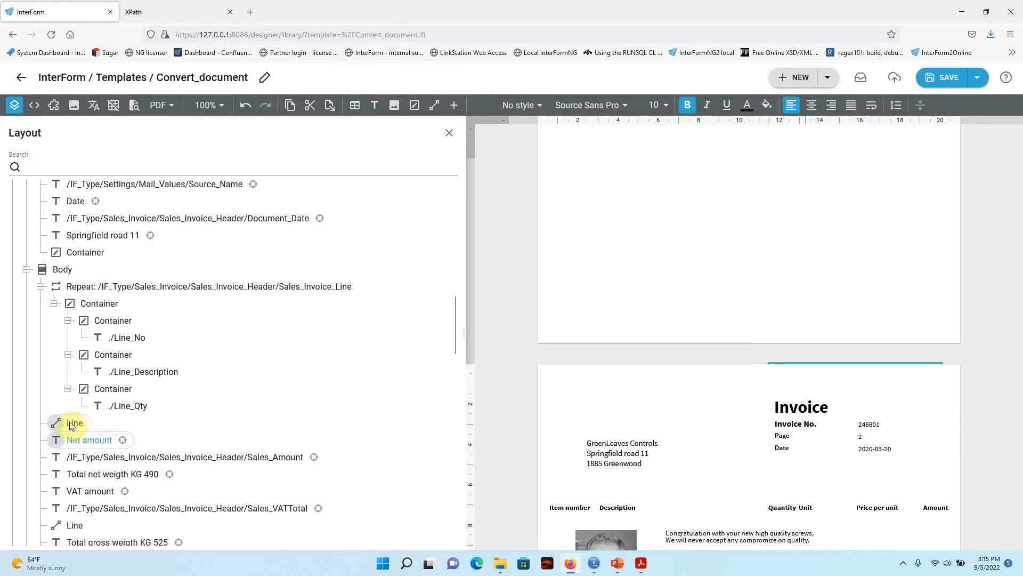
pyautogui.click(72, 423)
pyautogui.scroll(-2, 128, 425)
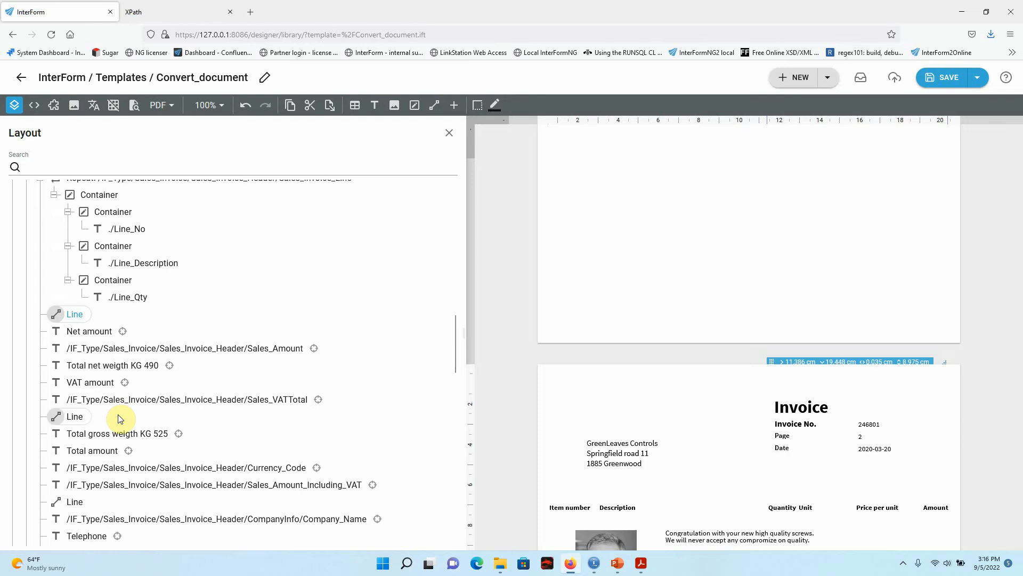
pyautogui.scroll(2, 91, 252)
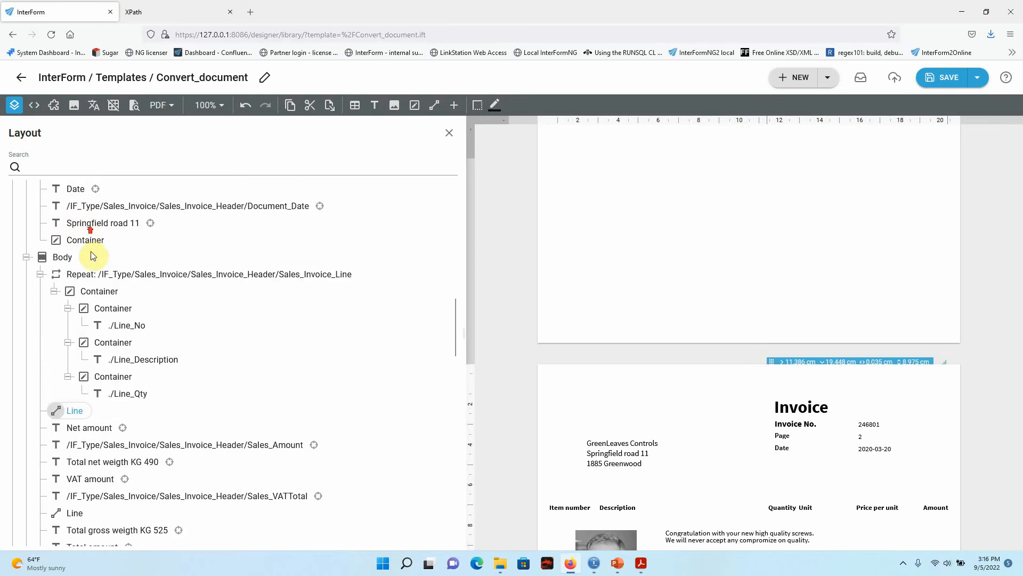
pyautogui.scroll(1, 93, 256)
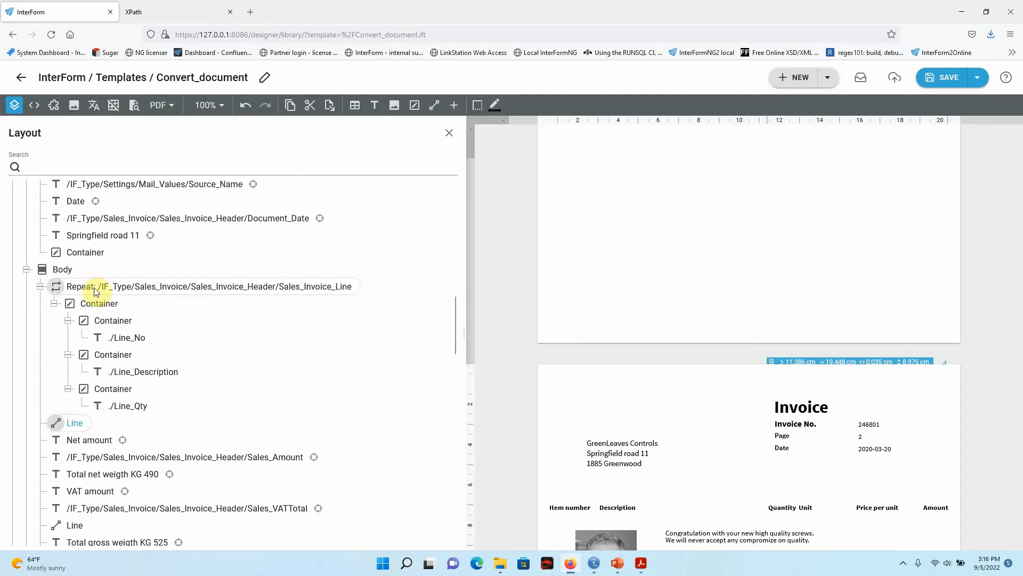
# - Add a container to the body and place it directly after the invoice line repeat, above the first Line element
pyautogui.click(415, 104)
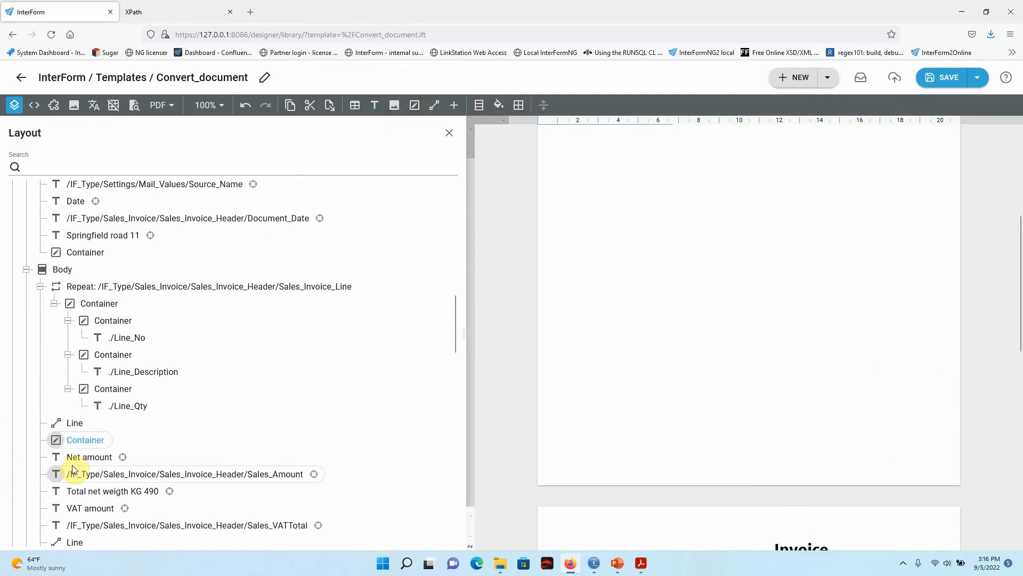
pyautogui.moveTo(56, 440); pyautogui.dragTo(60, 433)
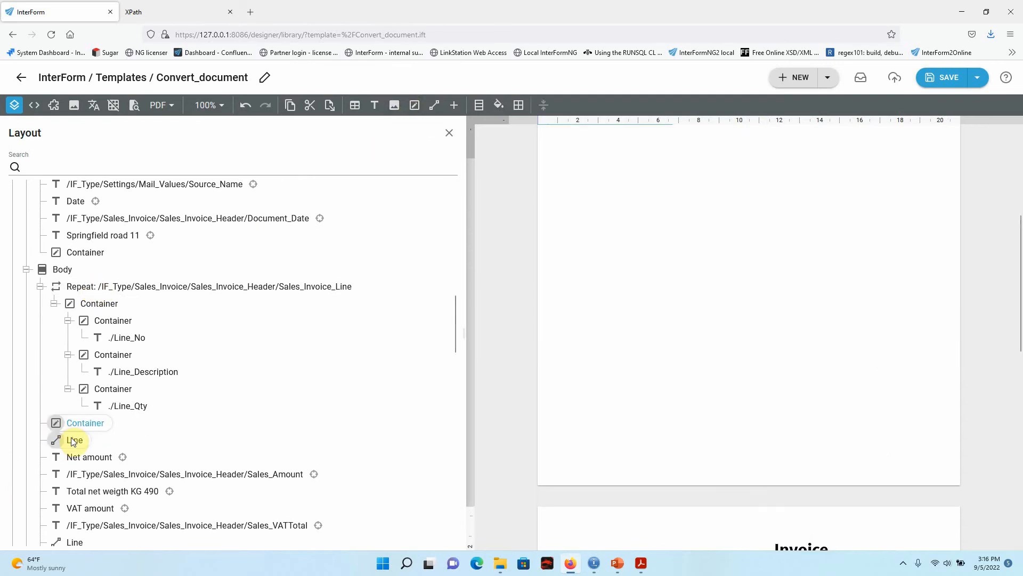
# - Compare the body elements after the new container with the totals and company details shown in Convert_document.pdf
pyautogui.click(71, 441)
pyautogui.scroll(-2, 200, 457)
pyautogui.scroll(-8, 200, 456)
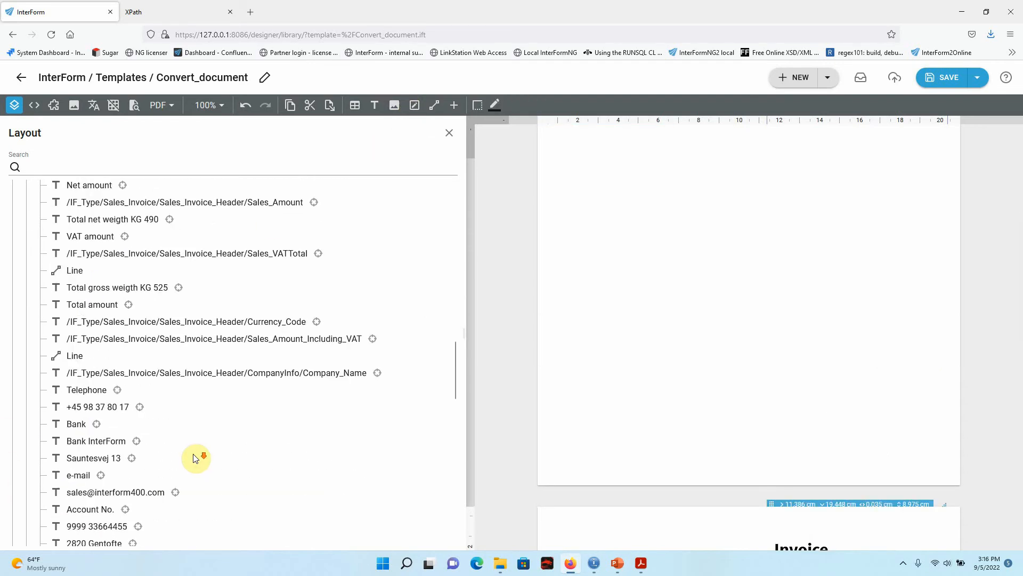
pyautogui.scroll(6, 193, 458)
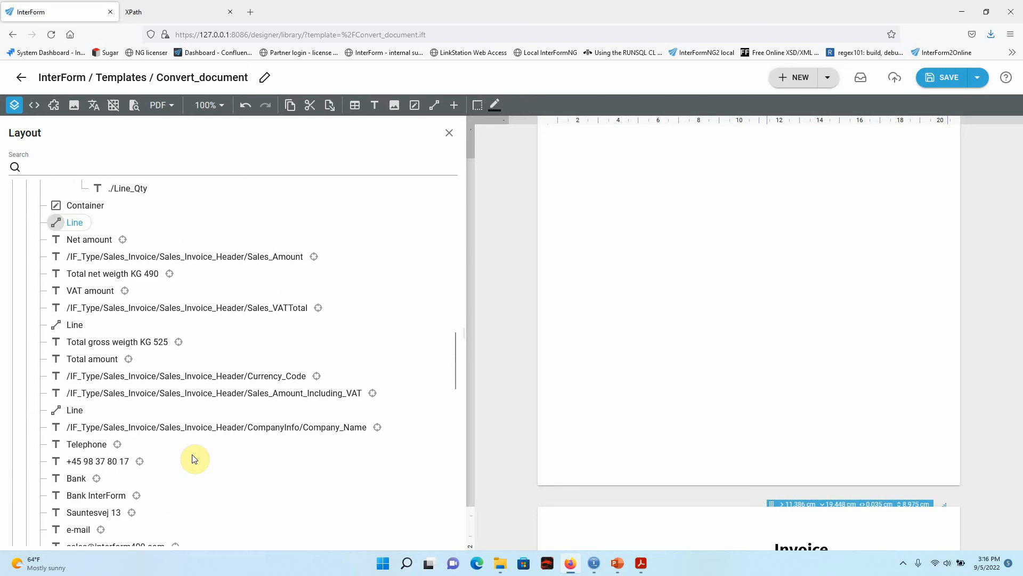
pyautogui.scroll(-2, 167, 401)
pyautogui.scroll(2, 166, 401)
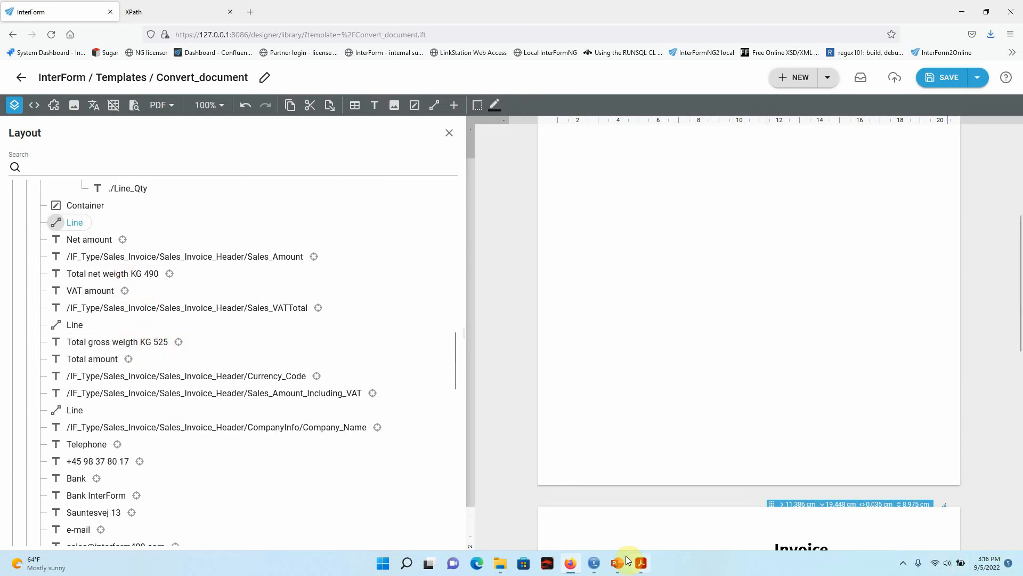
pyautogui.click(643, 565)
pyautogui.scroll(-4, 762, 451)
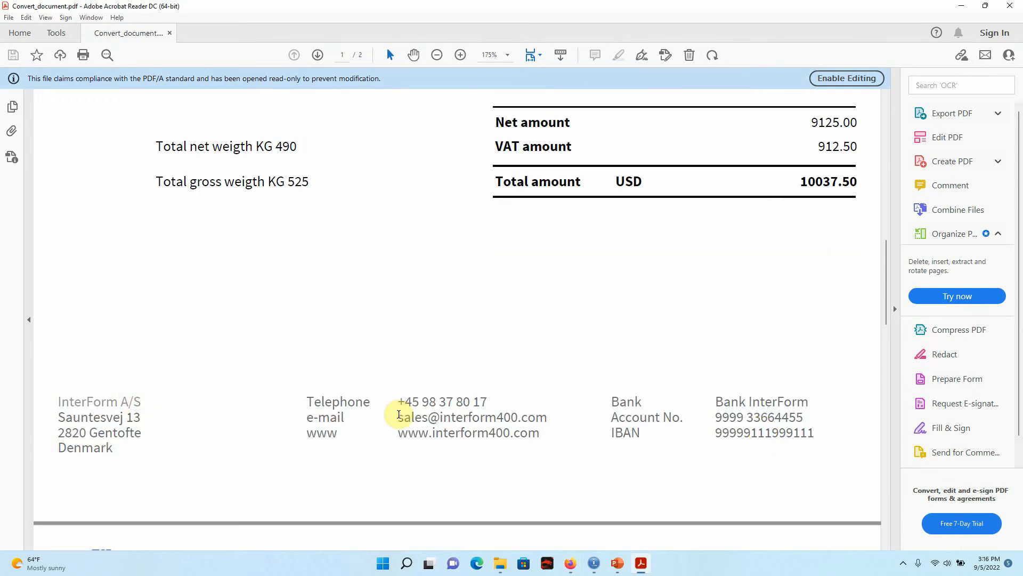
pyautogui.click(570, 563)
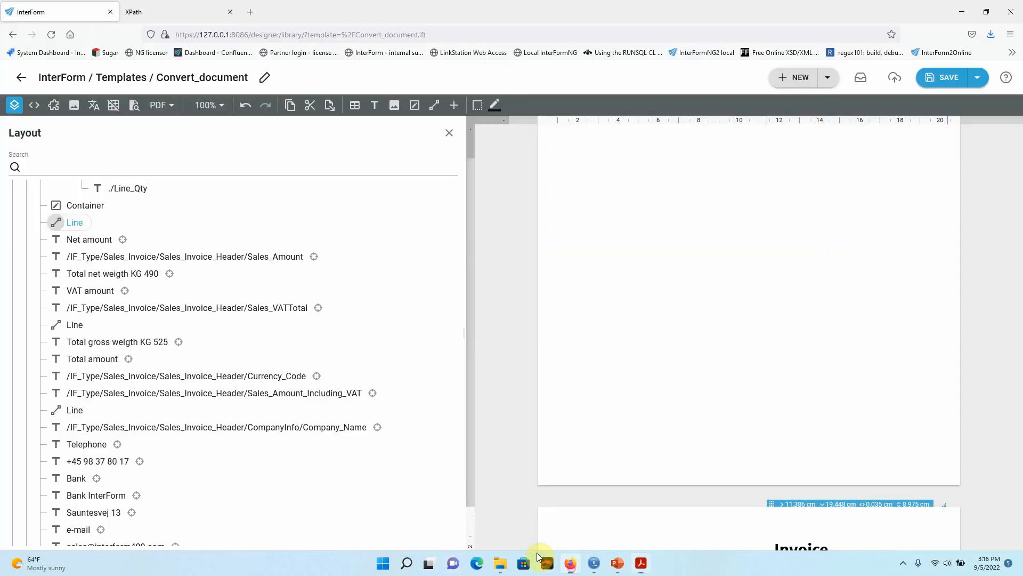
# - Add a container inside the first page's Footer
pyautogui.scroll(-4, 154, 361)
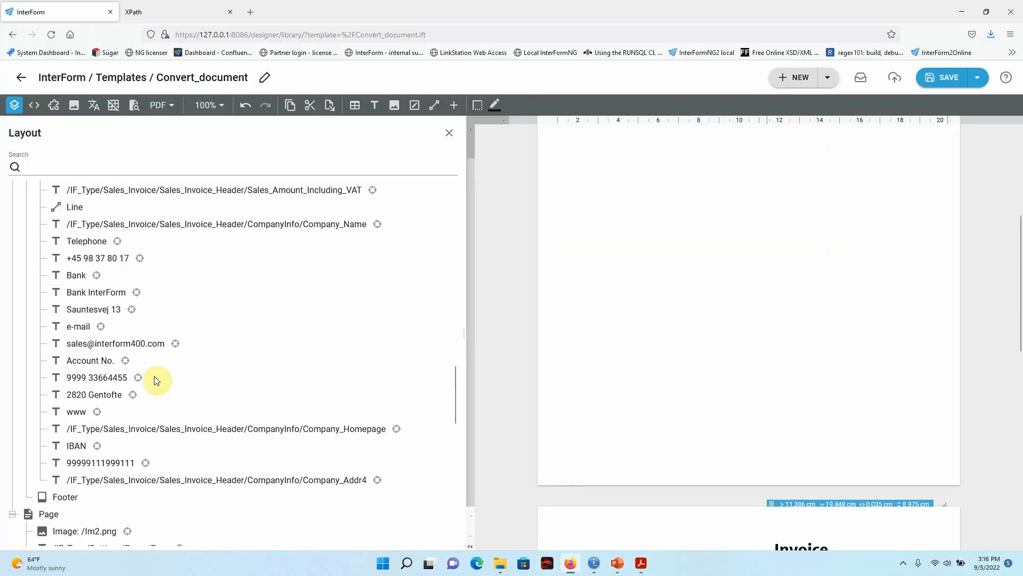
pyautogui.click(62, 483)
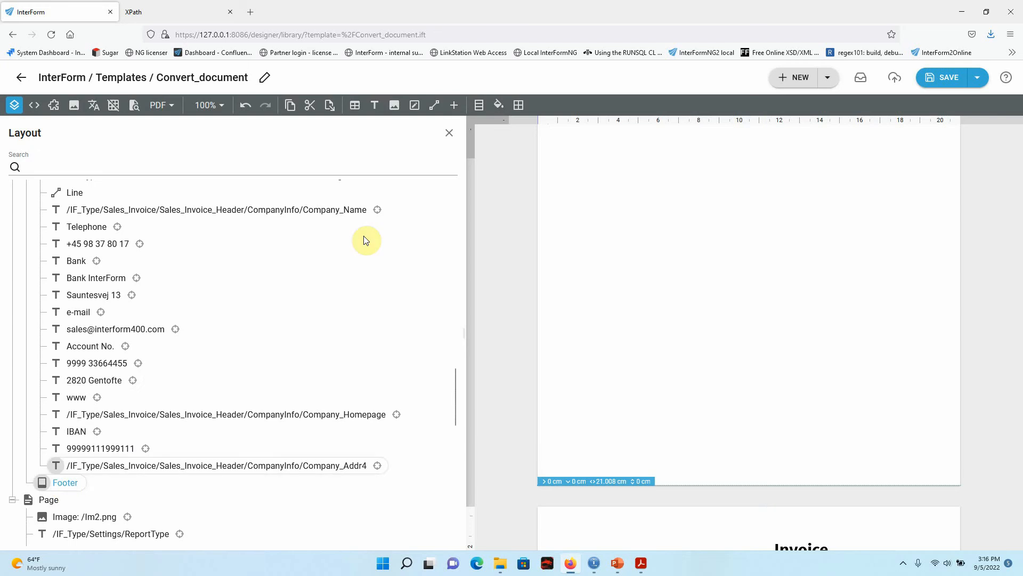
pyautogui.click(416, 105)
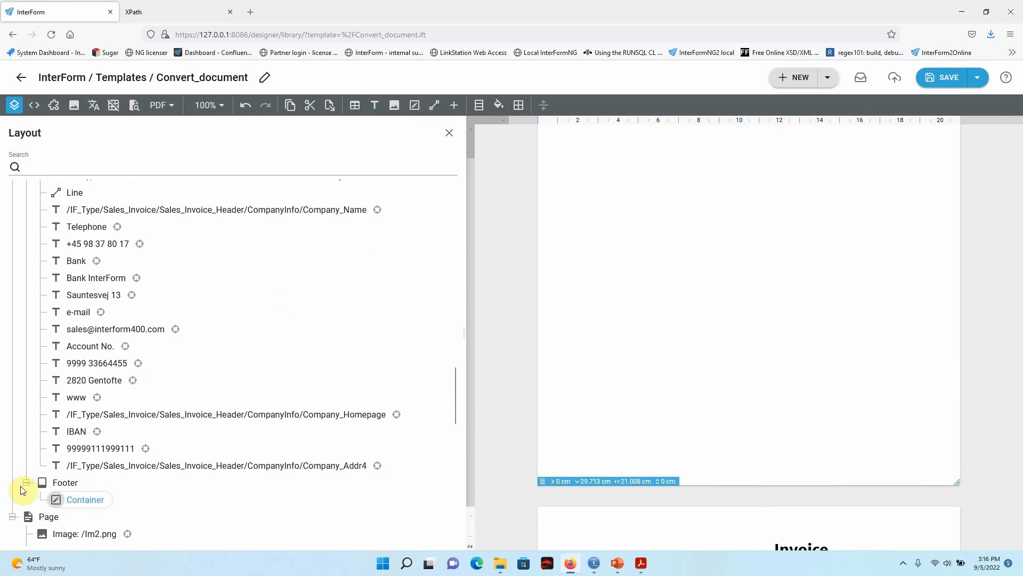
# - Cut the company detail texts from the end of the first page's body, from Company_Name through Company_Addr4
pyautogui.scroll(2, 24, 480)
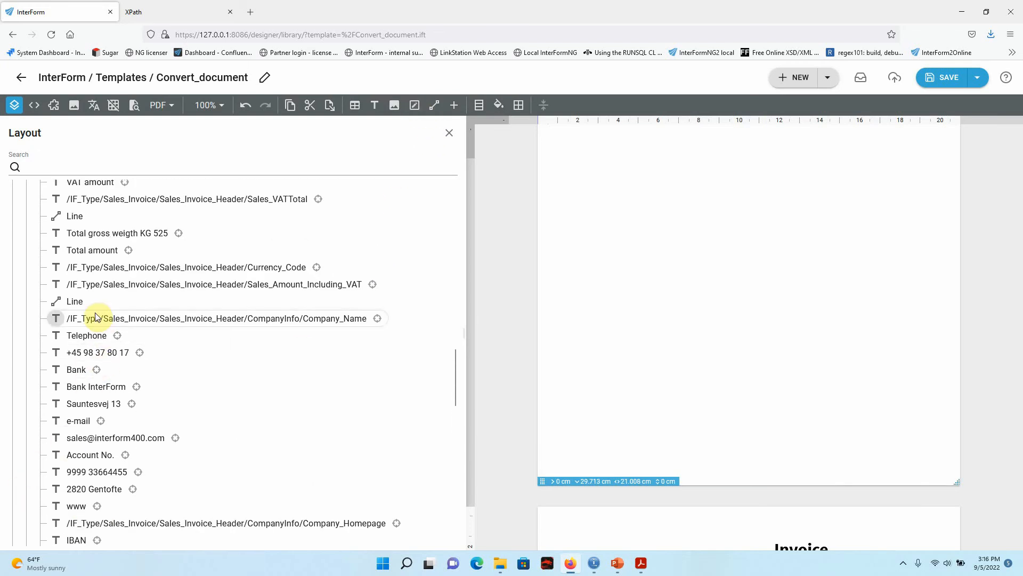
pyautogui.scroll(1, 103, 353)
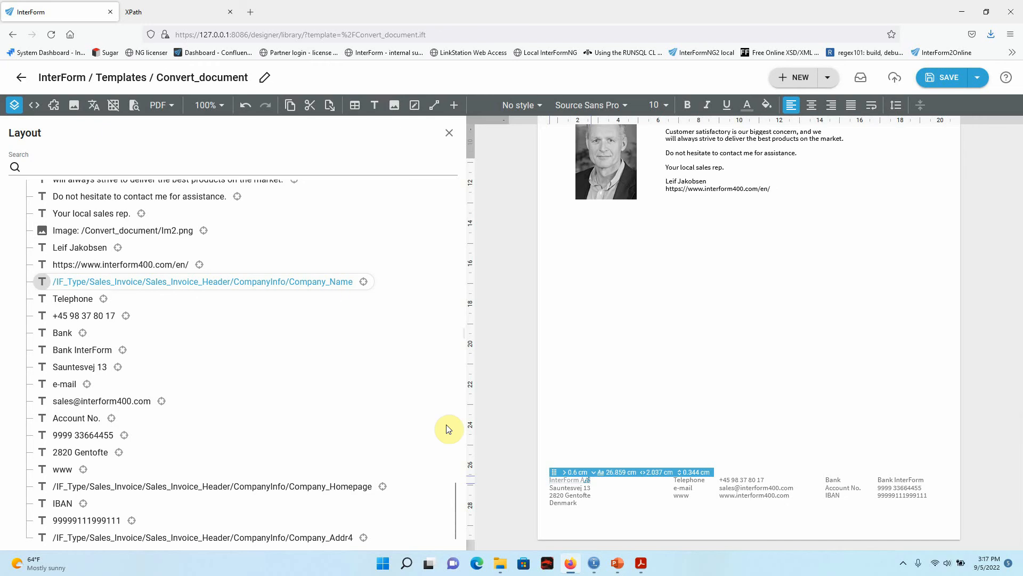
pyautogui.scroll(16, 444, 456)
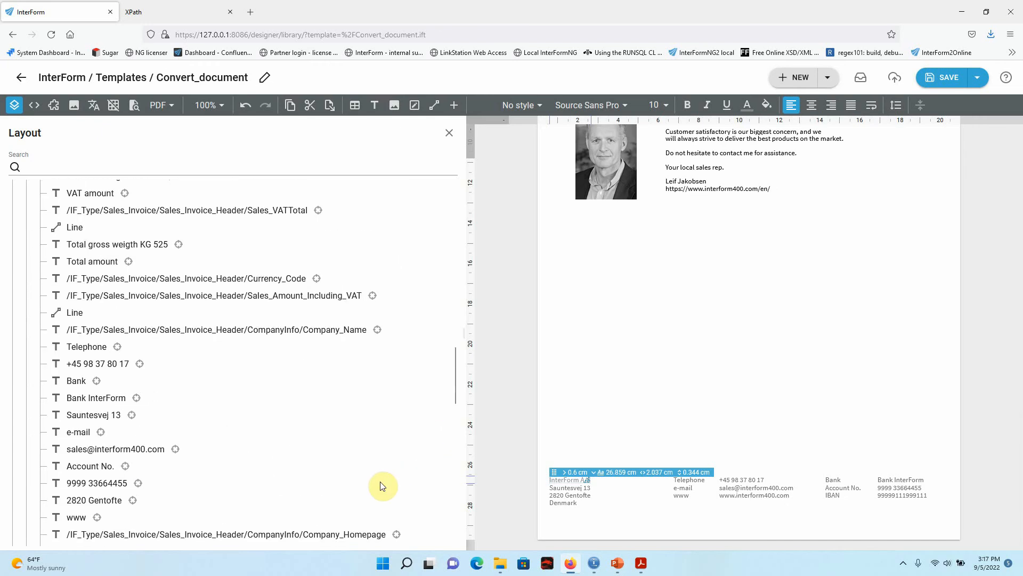
pyautogui.click(213, 330)
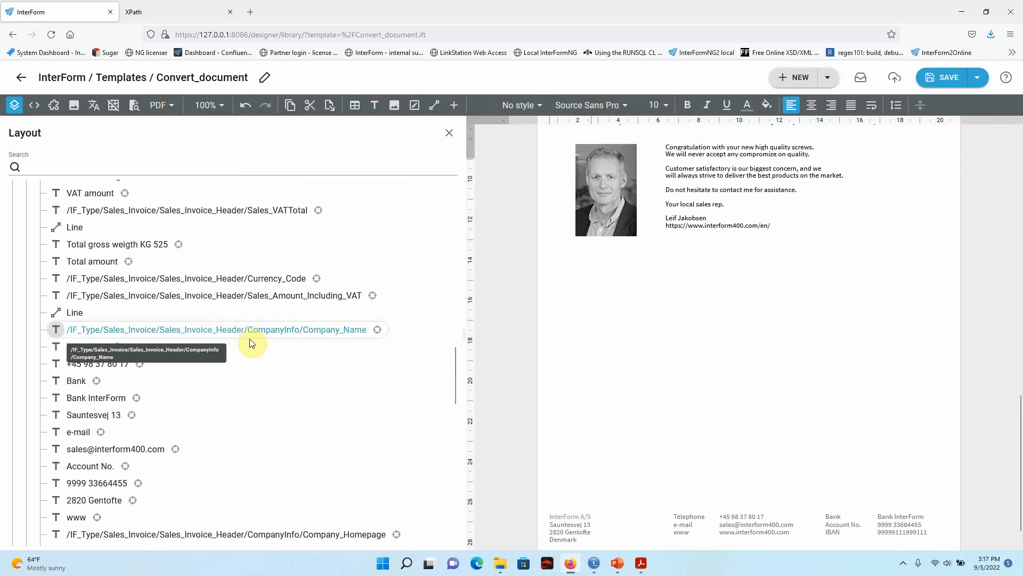
pyautogui.scroll(-3, 243, 360)
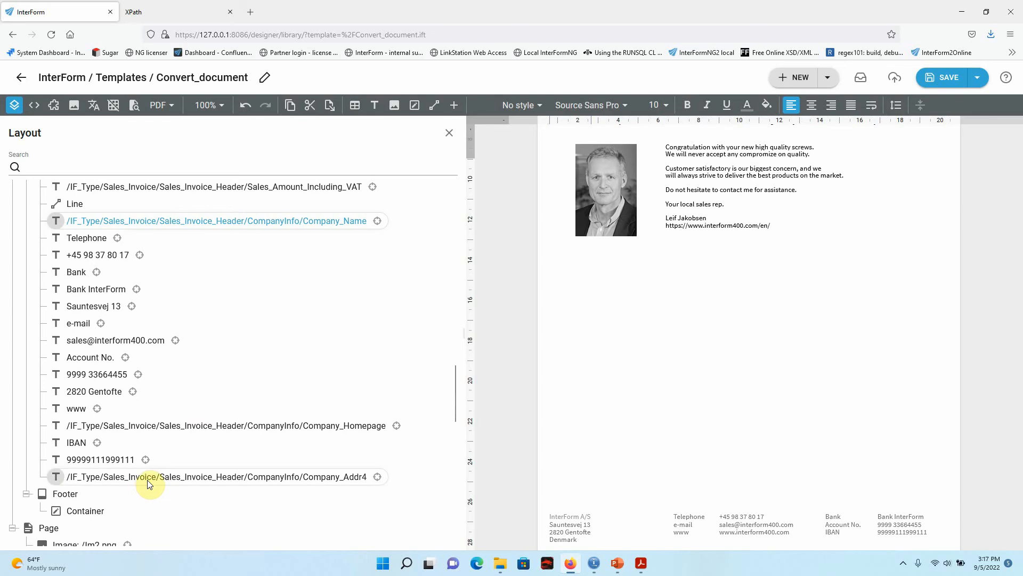
pyautogui.keyDown('shift'); pyautogui.click(147, 479); pyautogui.keyUp('shift')
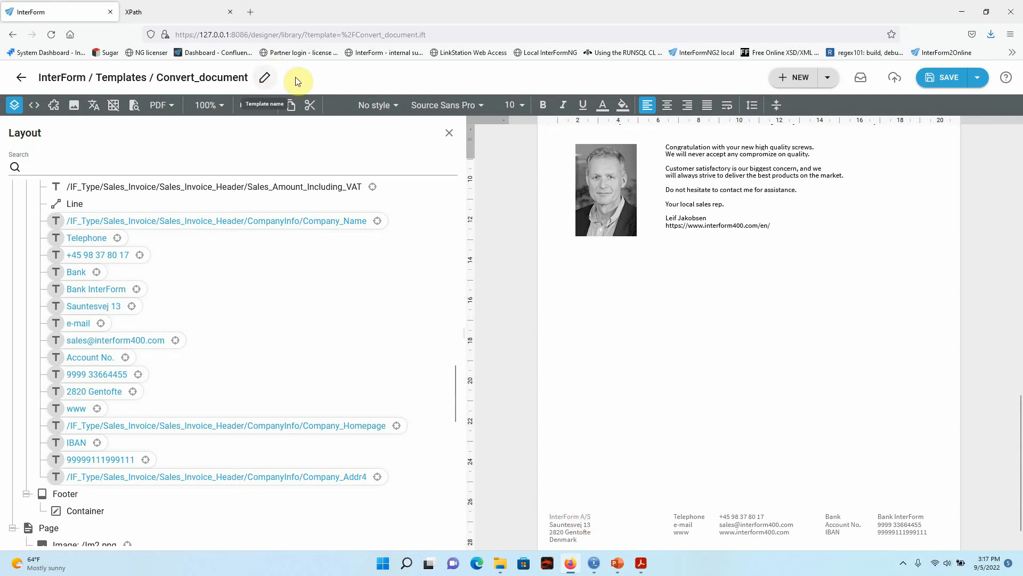
pyautogui.click(307, 109)
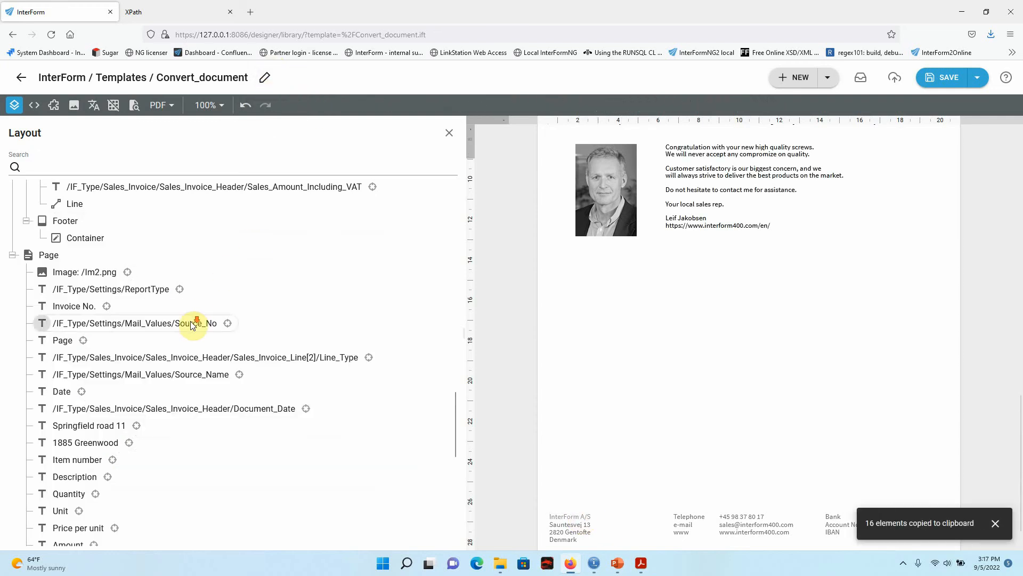
# - Paste the cut company detail texts into the container inside the Footer
pyautogui.scroll(-4, 156, 383)
pyautogui.scroll(-3, 157, 382)
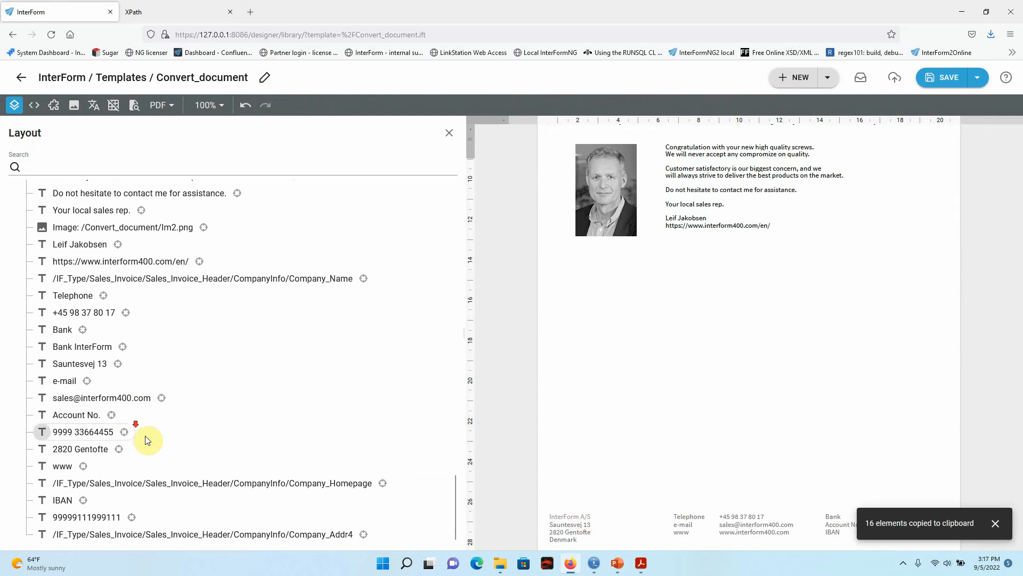
pyautogui.scroll(5, 201, 431)
pyautogui.scroll(4, 200, 427)
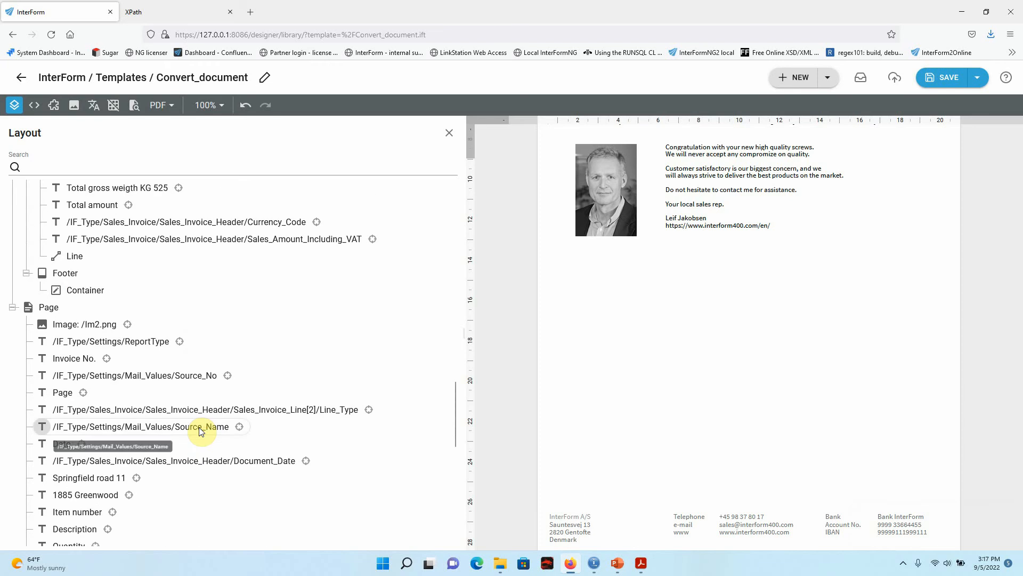
pyautogui.click(83, 291)
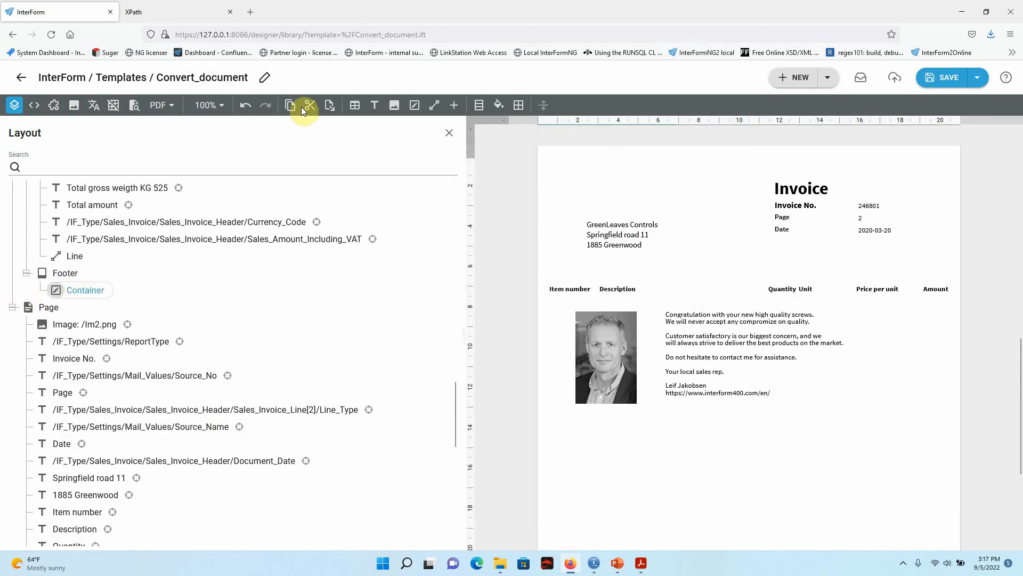
pyautogui.click(329, 105)
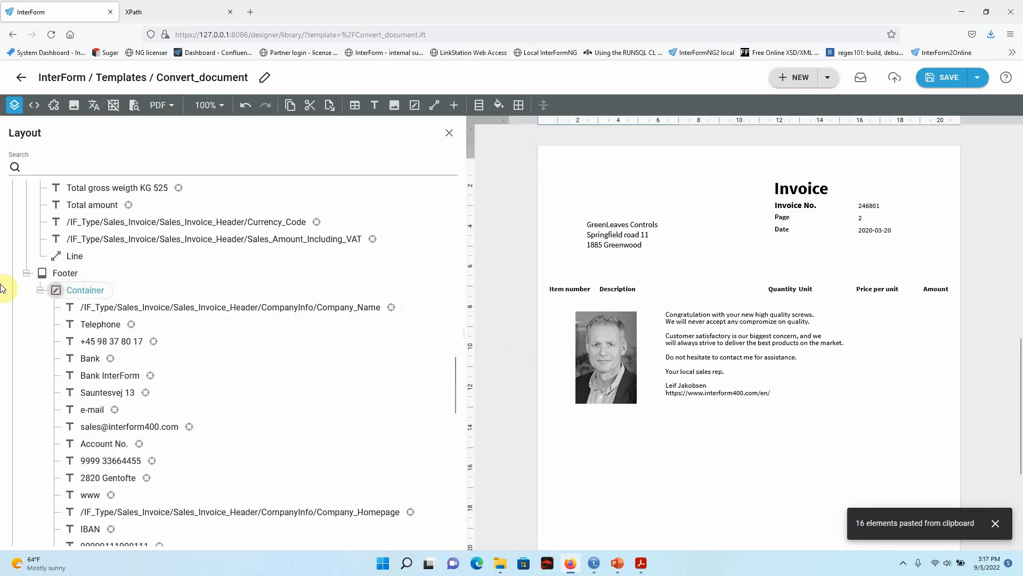
# - Select all the pasted company texts in the footer container, from Company_Name through Company_Addr4
pyautogui.click(103, 308)
pyautogui.scroll(-3, 199, 359)
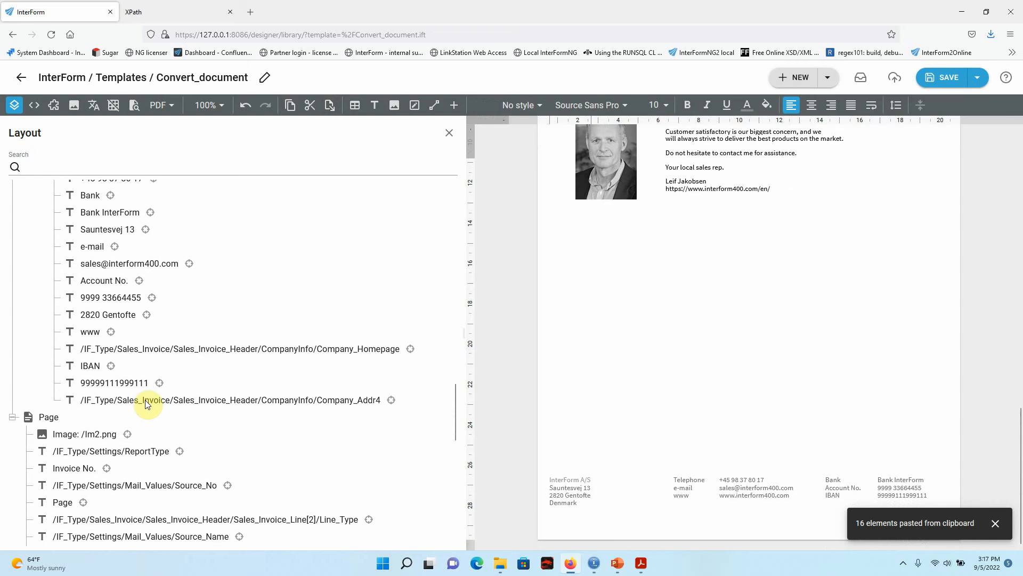
pyautogui.keyDown('shift'); pyautogui.click(117, 403); pyautogui.keyUp('shift')
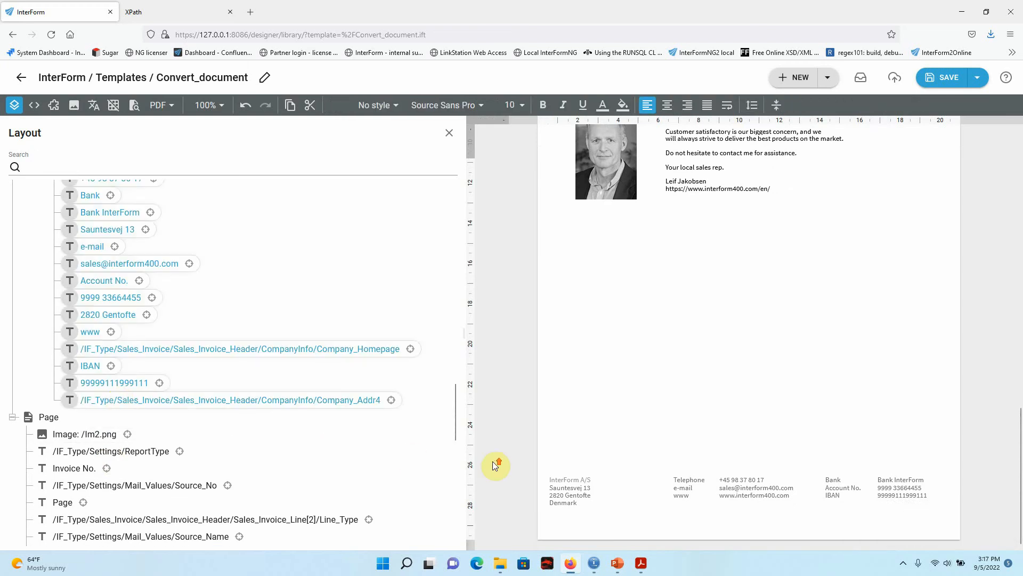
pyautogui.scroll(-3, 504, 461)
pyautogui.scroll(3, 495, 456)
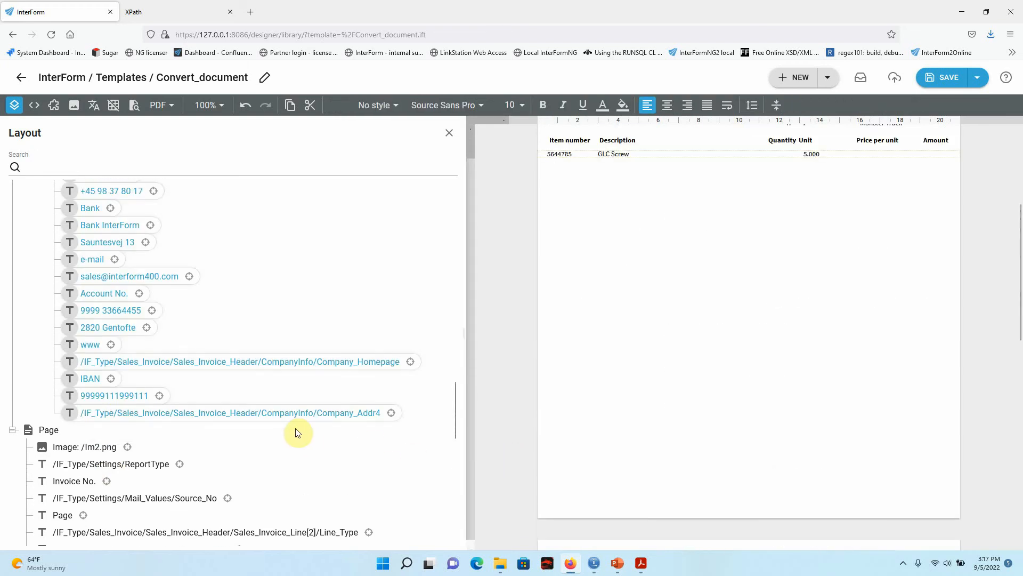
# - Move the totals elements, from the Line above Net amount through the last Line before the Footer, into the body container after the repeat
pyautogui.scroll(5, 297, 430)
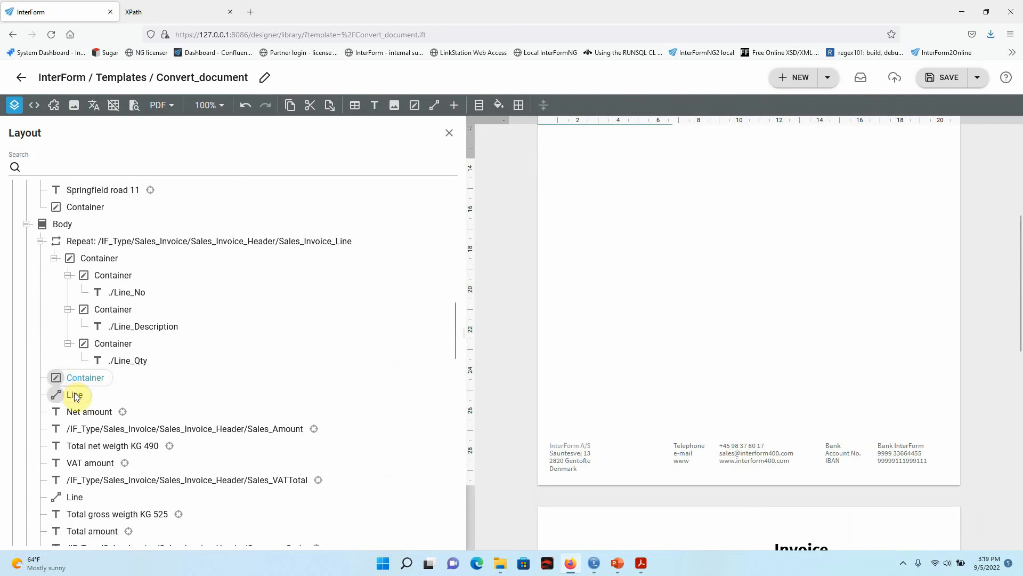
pyautogui.click(75, 395)
pyautogui.scroll(-2, 75, 426)
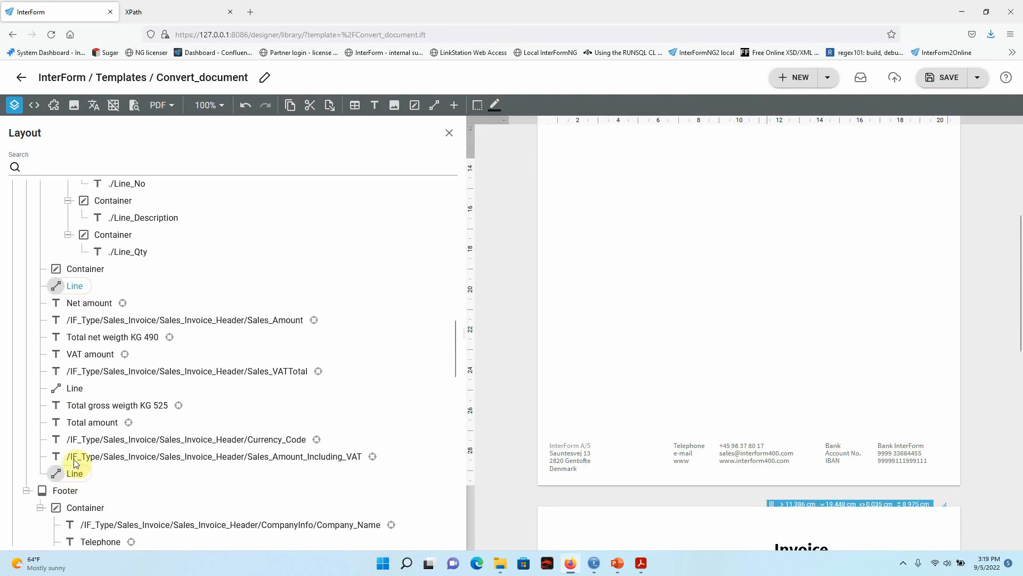
pyautogui.click(74, 288)
pyautogui.keyDown('shift'); pyautogui.click(75, 474); pyautogui.keyUp('shift')
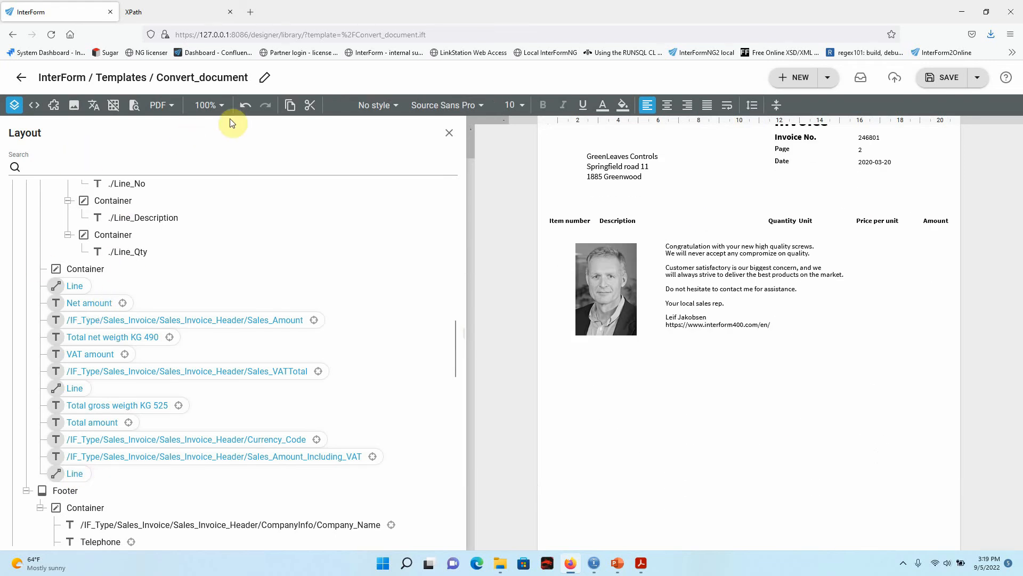
pyautogui.click(311, 111)
pyautogui.click(56, 270)
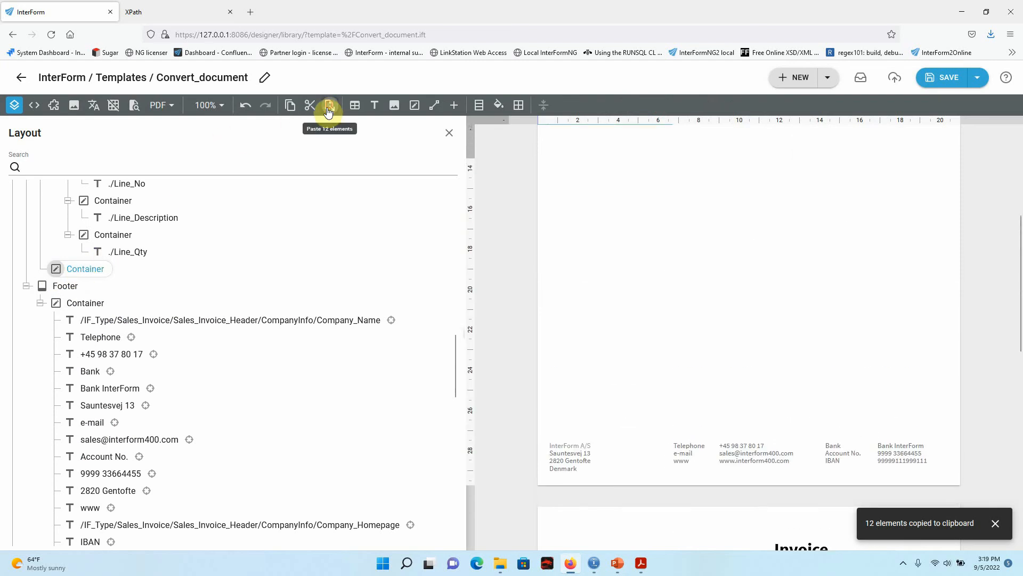
pyautogui.click(330, 105)
# - Check the Total amount text's Y-axis position relative to its parent container, leaving its properties unchanged
pyautogui.click(106, 286)
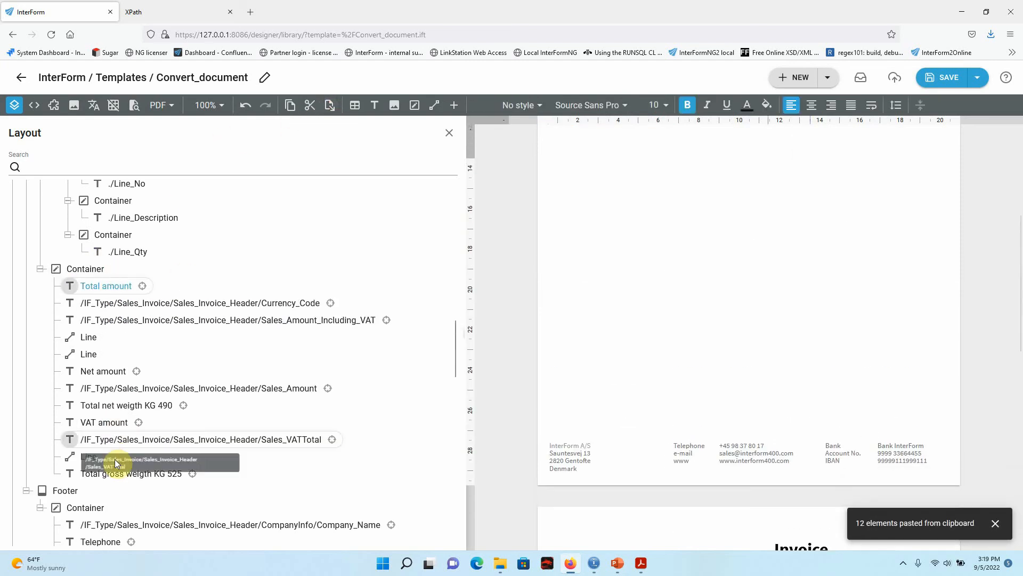
pyautogui.doubleClick(124, 288)
pyautogui.click(324, 423)
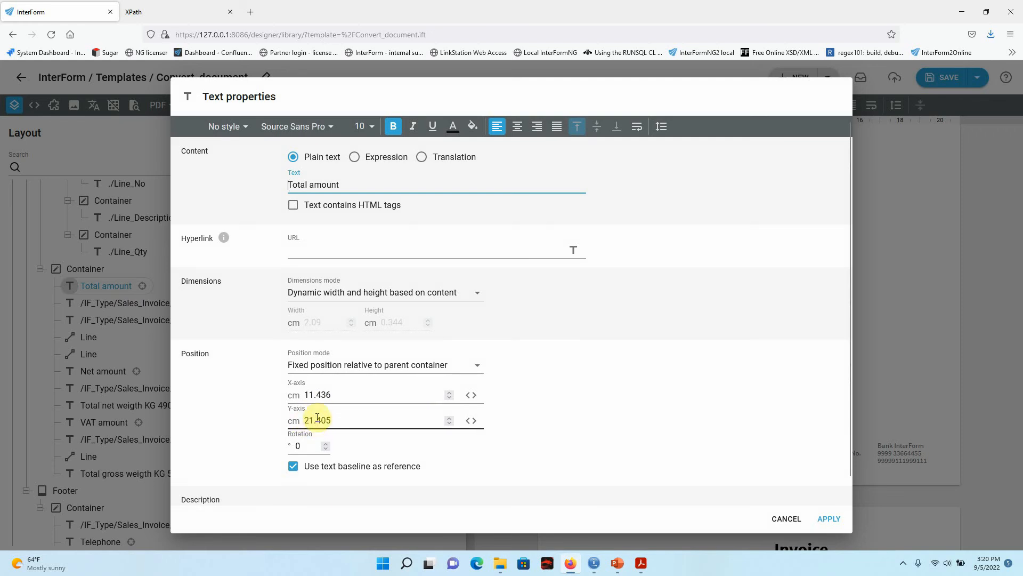
pyautogui.click(787, 518)
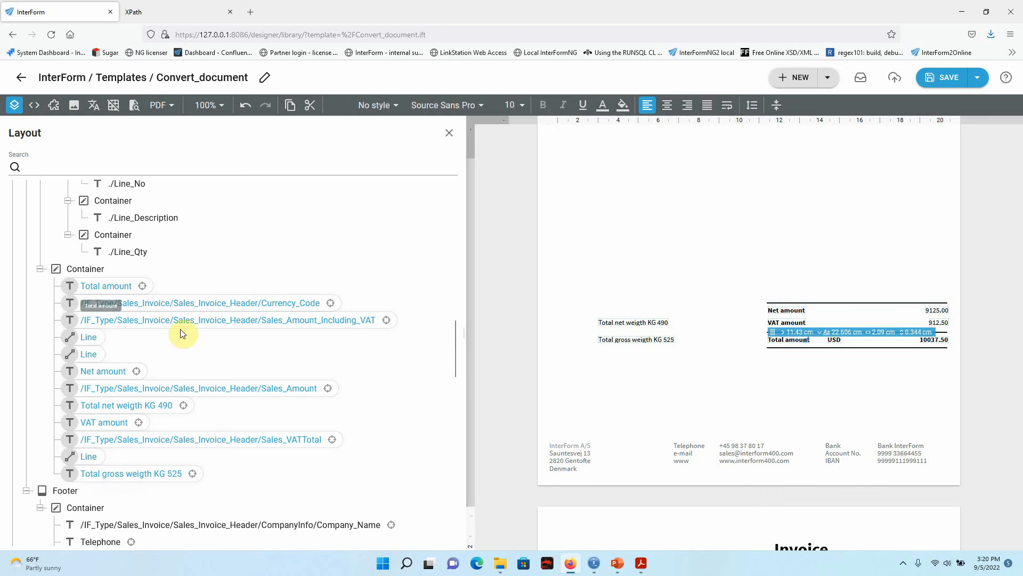
# - Review the repeat structure and recheck the Y-axis position of the Total amount text in the totals container
pyautogui.scroll(3, 216, 360)
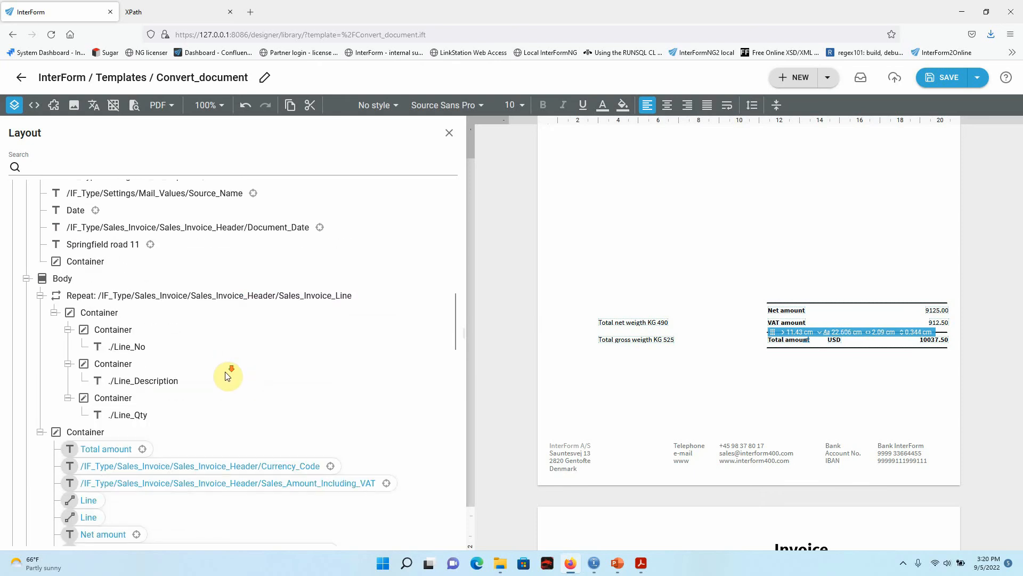
pyautogui.scroll(-1, 175, 381)
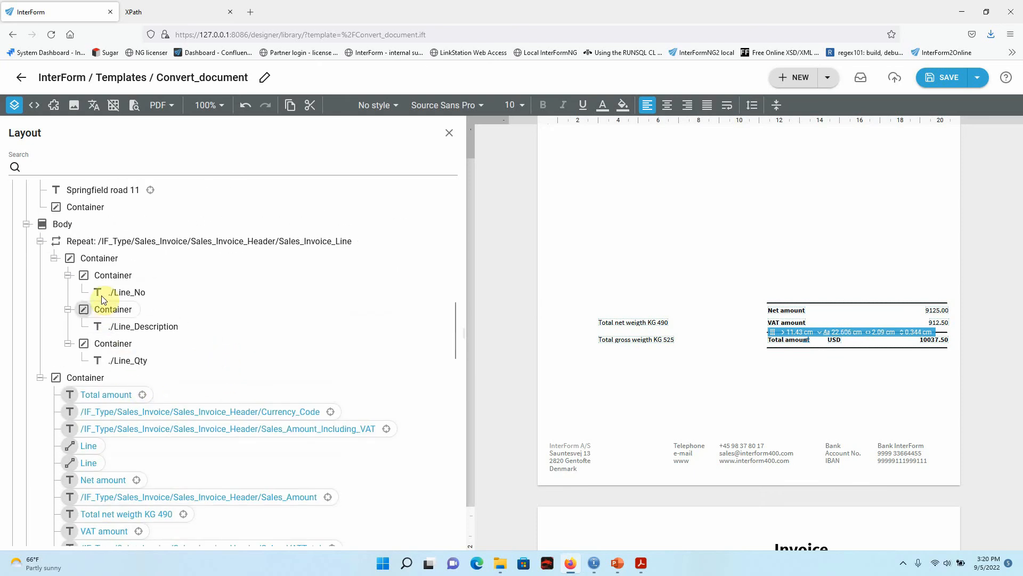
pyautogui.doubleClick(110, 396)
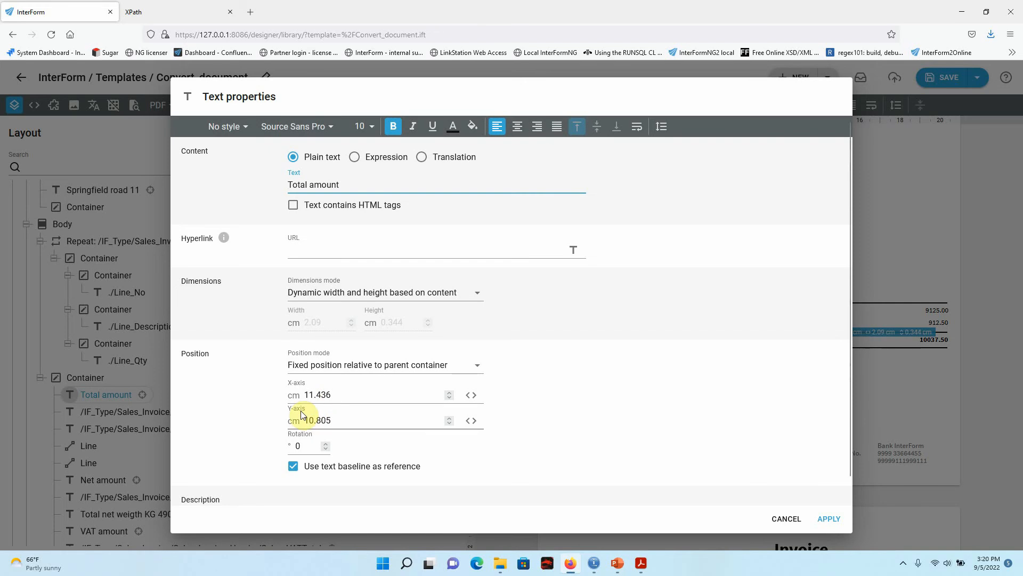
pyautogui.click(319, 421)
pyautogui.click(663, 525)
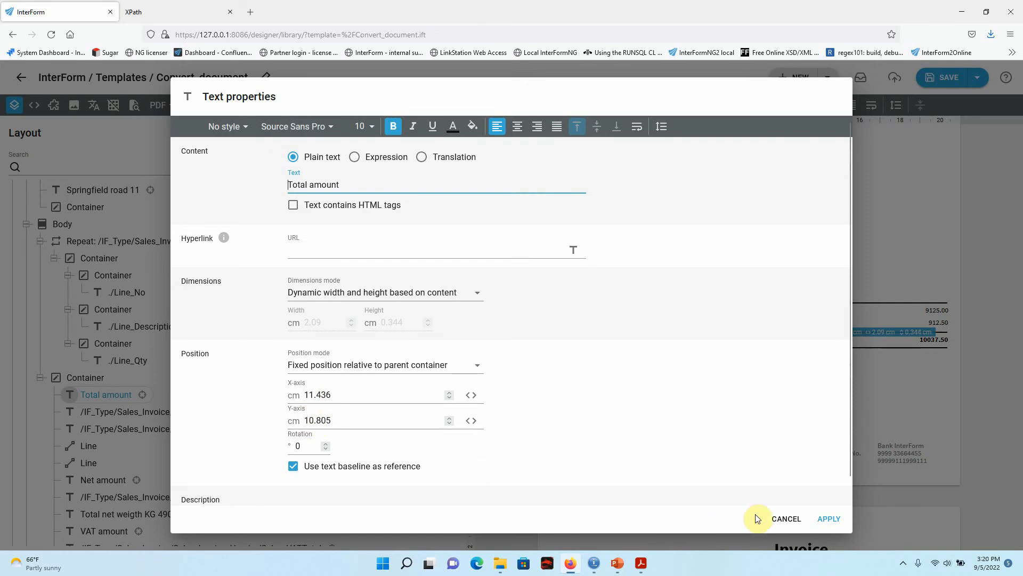
# - Check the Y-axis position of the Line above Net amount relative to the totals container, leaving its properties unchanged
pyautogui.click(785, 521)
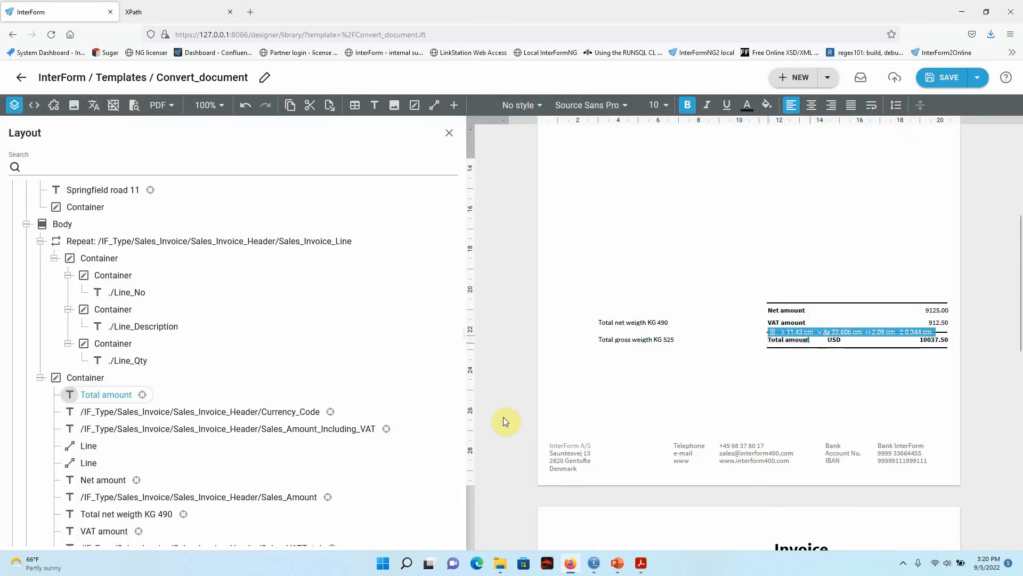
pyautogui.click(794, 303)
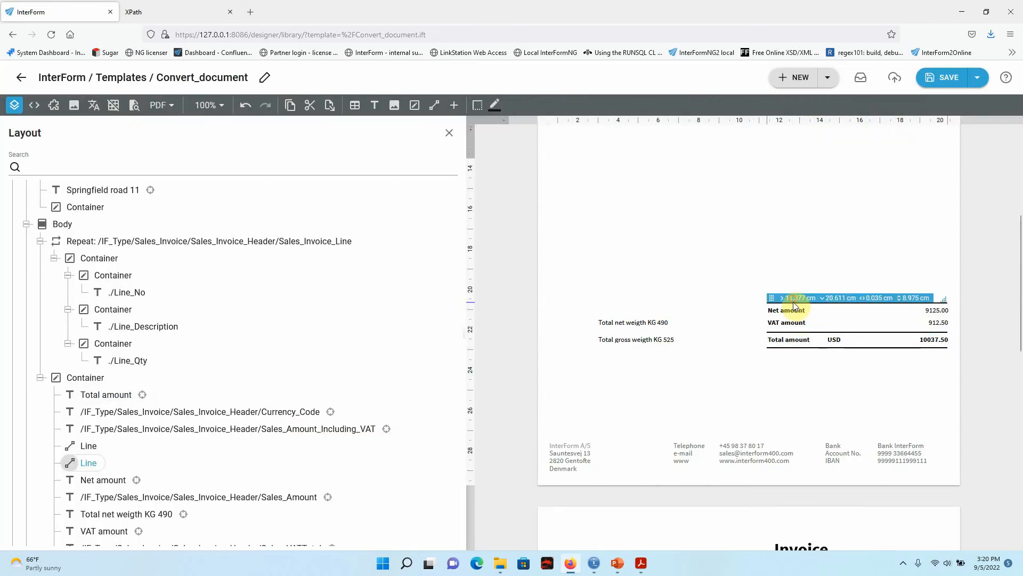
pyautogui.doubleClick(89, 465)
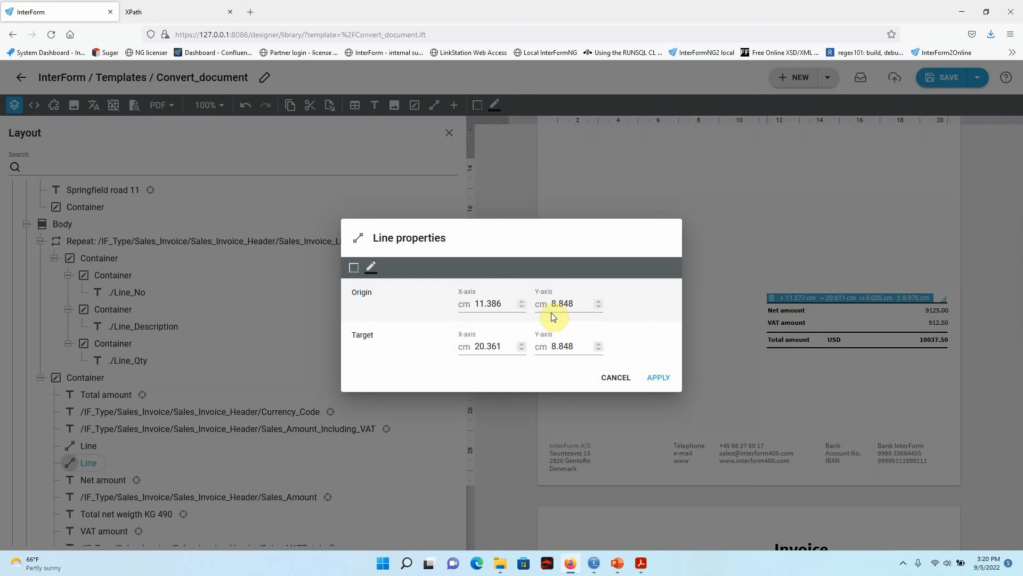
pyautogui.click(613, 378)
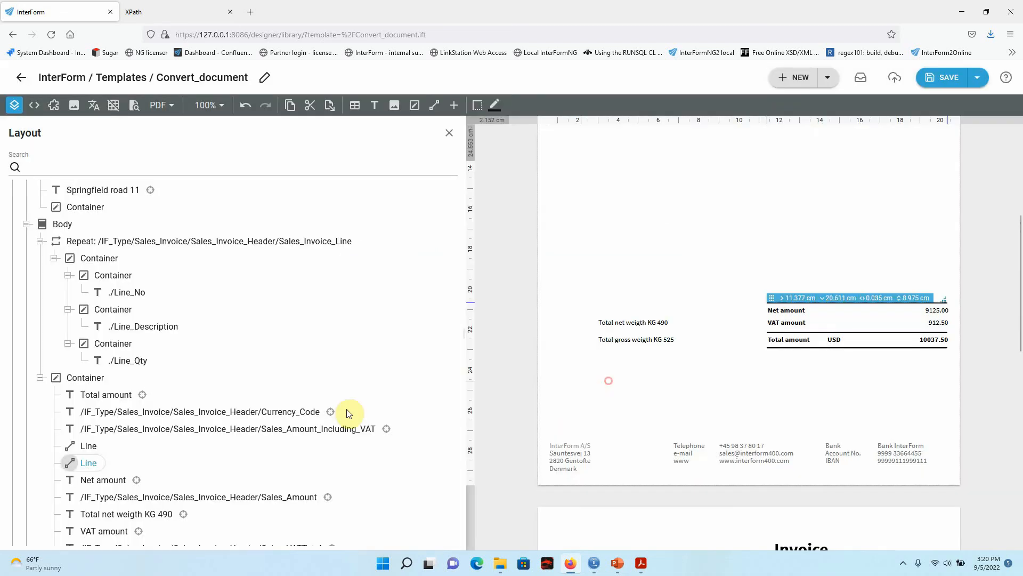
# - Move all totals elements, from Total amount through Total gross weigth, up to just below the invoice line, placing Total amount at about 14.2 cm vertically
pyautogui.click(106, 395)
pyautogui.scroll(-4, 160, 415)
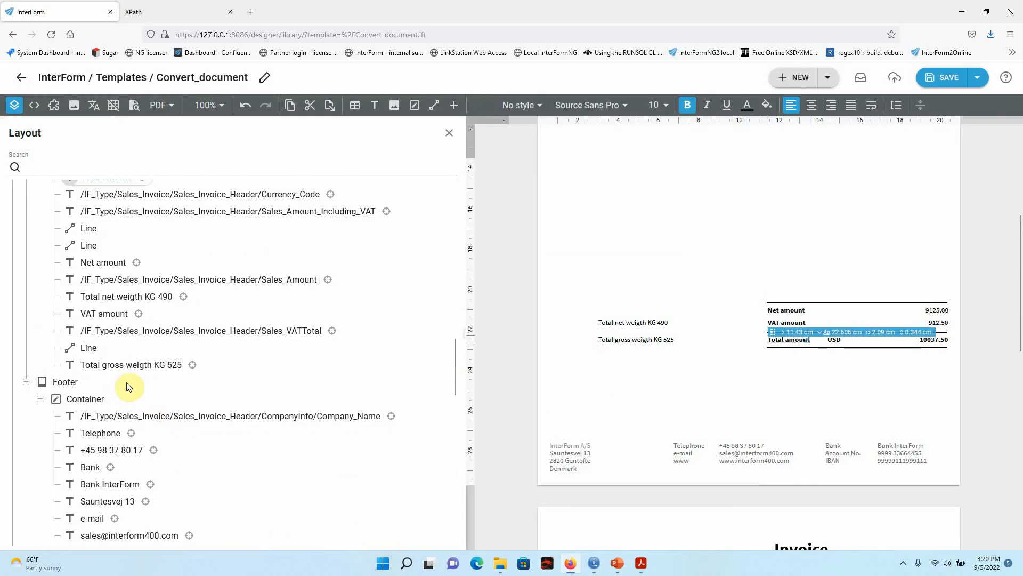
pyautogui.keyDown('shift'); pyautogui.click(129, 366); pyautogui.keyUp('shift')
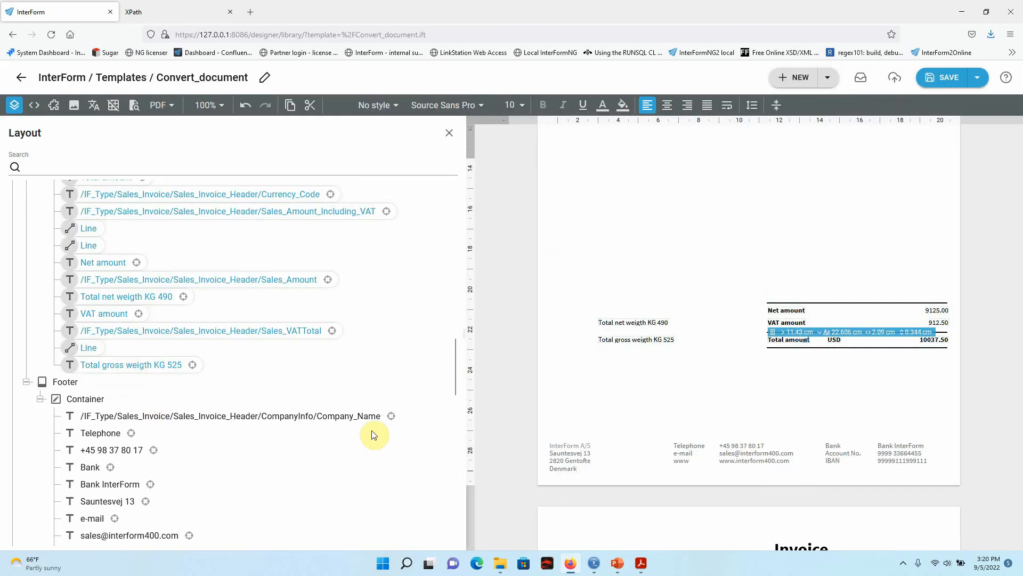
pyautogui.scroll(2, 698, 460)
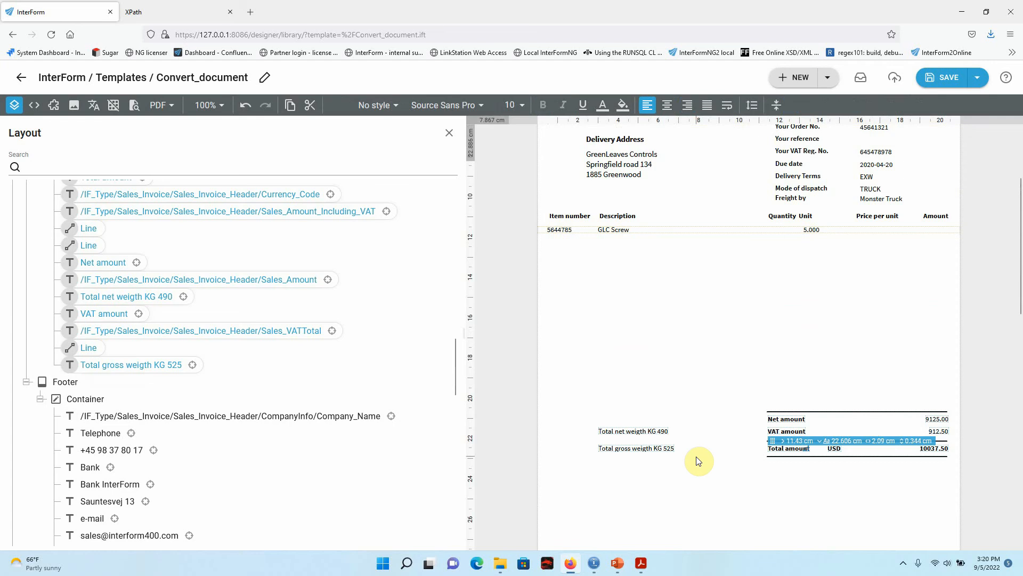
pyautogui.press('Up')
pyautogui.press('Up')
pyautogui.press('Up')
pyautogui.press('Up')
pyautogui.press('Up')
pyautogui.press('Up')
pyautogui.press('Up')
pyautogui.press('Up')
pyautogui.press('Up')
pyautogui.press('Up')
pyautogui.press('Up')
pyautogui.press('Up')
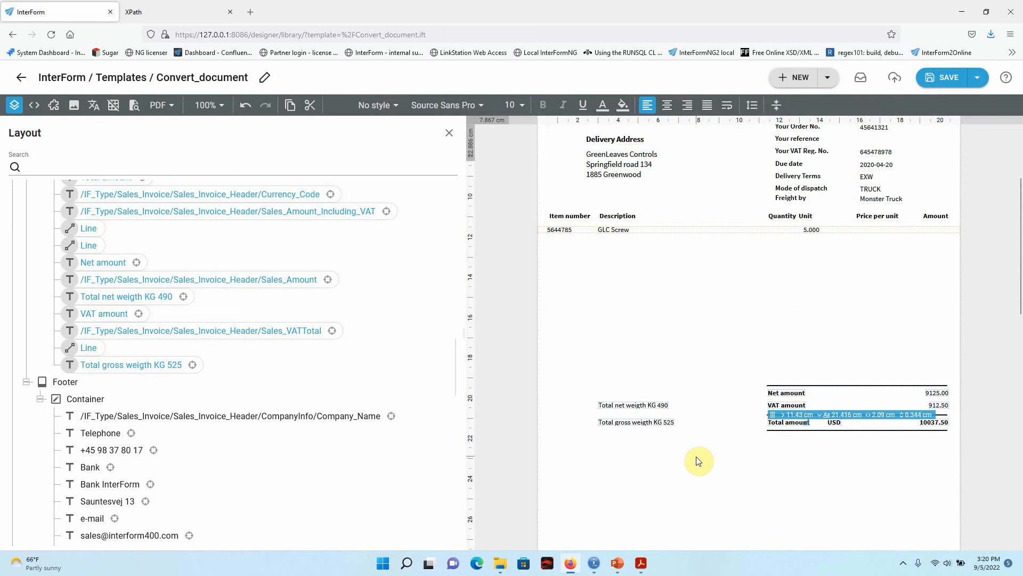
pyautogui.press('Up')
pyautogui.press('Up')
pyautogui.press('Up')
pyautogui.press('Up')
pyautogui.press('Up')
pyautogui.press('Up')
pyautogui.press('Up')
pyautogui.press('Up')
pyautogui.press('Up')
pyautogui.press('Up')
pyautogui.press('Up')
pyautogui.press('Up')
pyautogui.press('Up')
pyautogui.press('Up')
pyautogui.press('Up')
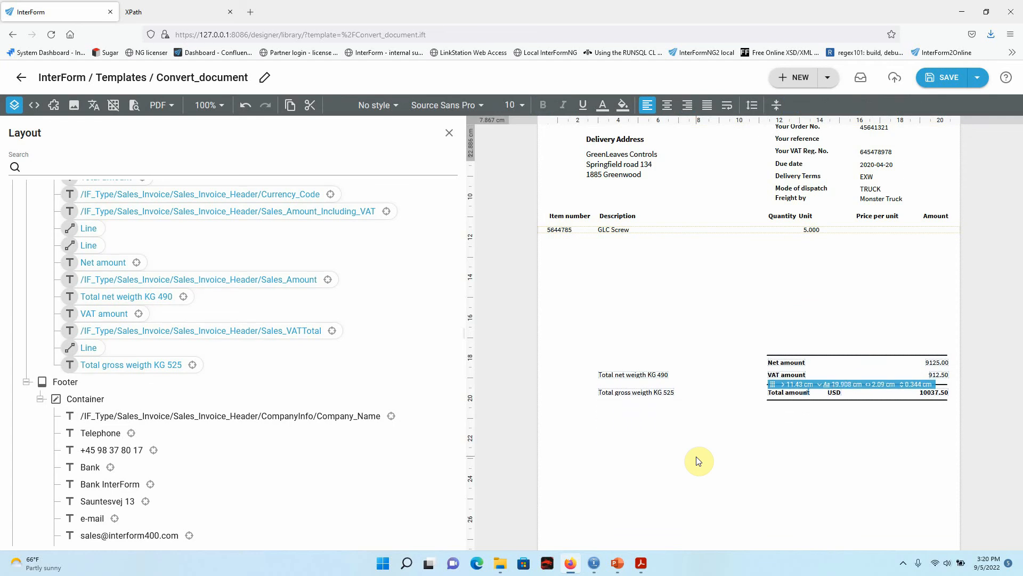
pyautogui.press('Up')
pyautogui.press('Up')
pyautogui.press('Up')
pyautogui.press('Up')
pyautogui.press('Up')
pyautogui.press('Up')
pyautogui.press('Up')
pyautogui.press('Up')
pyautogui.press('Up')
pyautogui.press('Up')
pyautogui.press('Up')
pyautogui.press('Up')
pyautogui.press('Up')
pyautogui.press('Up')
pyautogui.press('Up')
pyautogui.press('Up')
pyautogui.press('Up')
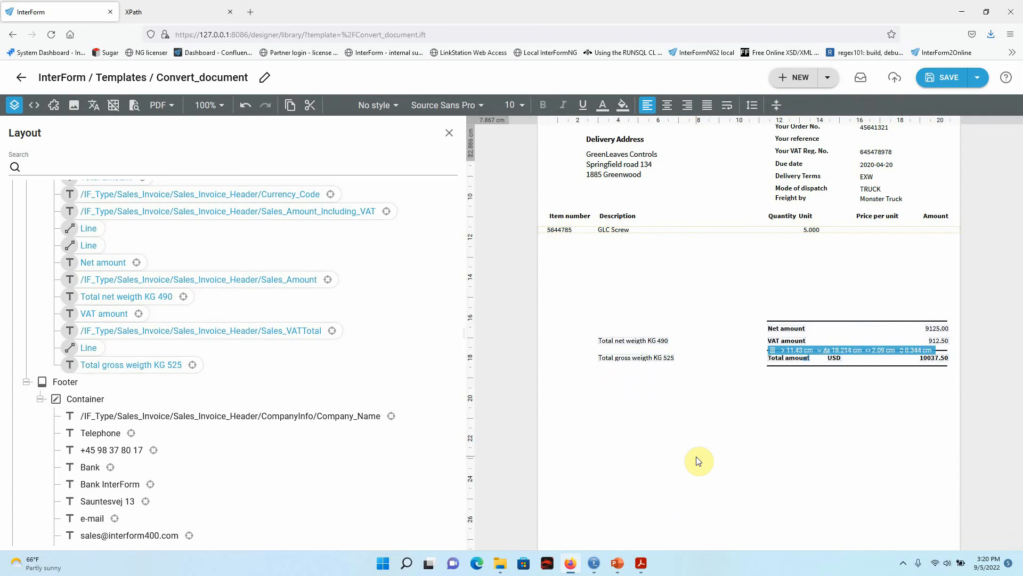
pyautogui.press('Up')
pyautogui.press('Up')
pyautogui.press('Up')
pyautogui.press('Up')
pyautogui.press('Up')
pyautogui.press('Up')
pyautogui.press('Up')
pyautogui.press('Up')
pyautogui.press('Up')
pyautogui.press('Up')
pyautogui.press('Up')
pyautogui.press('Up')
pyautogui.press('Up')
pyautogui.press('Up')
pyautogui.press('Up')
pyautogui.press('Up')
pyautogui.press('Up')
pyautogui.press('Up')
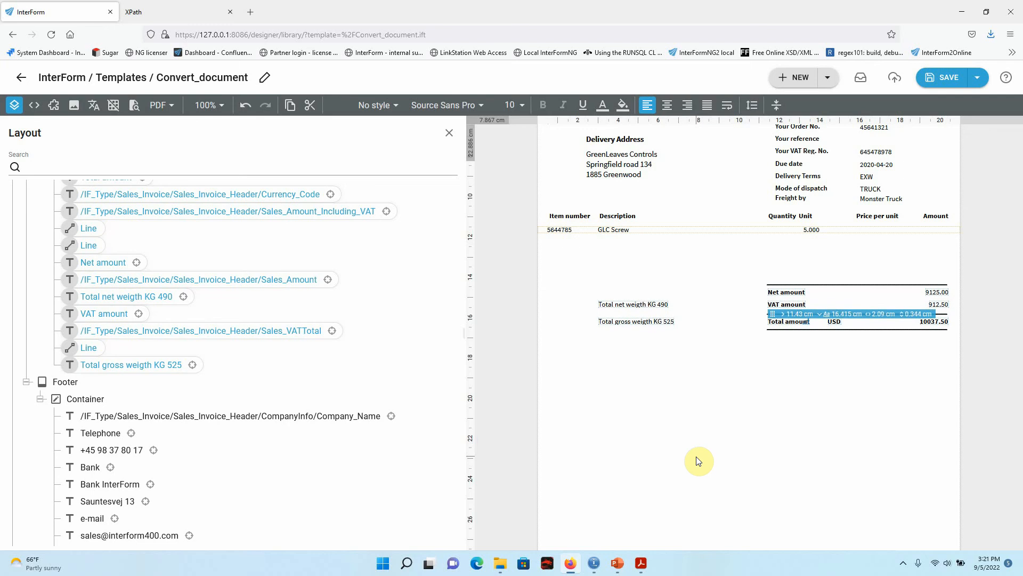
pyautogui.press('Up')
pyautogui.press('Up')
pyautogui.press('Up')
pyautogui.press('Up')
pyautogui.press('Up')
pyautogui.press('Up')
pyautogui.press('Up')
pyautogui.press('Up')
pyautogui.press('Up')
pyautogui.press('Up')
pyautogui.press('Up')
pyautogui.press('Up')
pyautogui.press('Up')
pyautogui.press('Up')
pyautogui.press('Up')
pyautogui.press('Up')
pyautogui.press('Up')
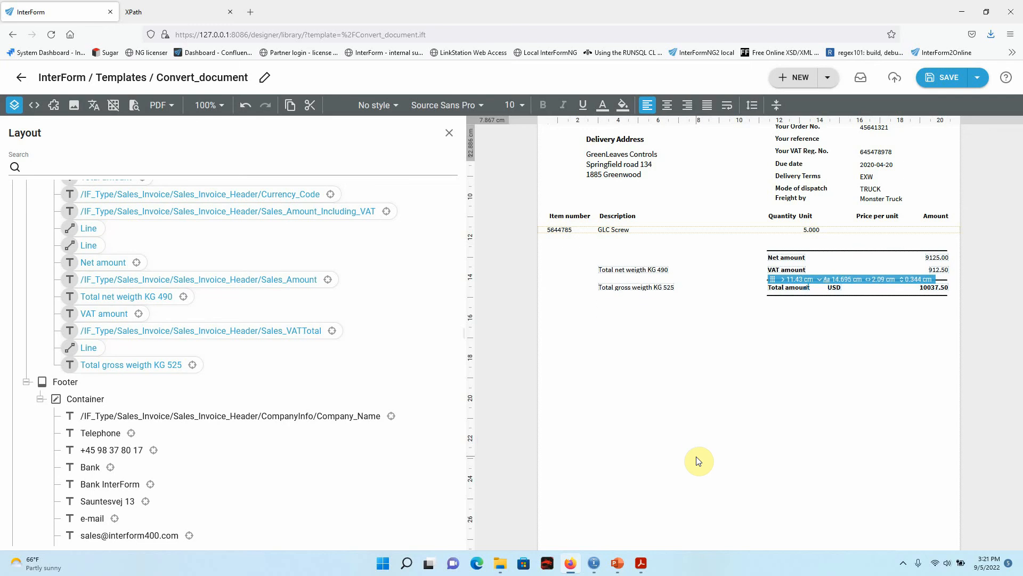
pyautogui.press('Up')
pyautogui.press('Up')
pyautogui.press('Up')
pyautogui.press('Up')
pyautogui.press('Up')
# - Resize the totals container to about 20.98 cm wide and 3.12 cm high so it encloses all the totals elements
pyautogui.scroll(4, 315, 424)
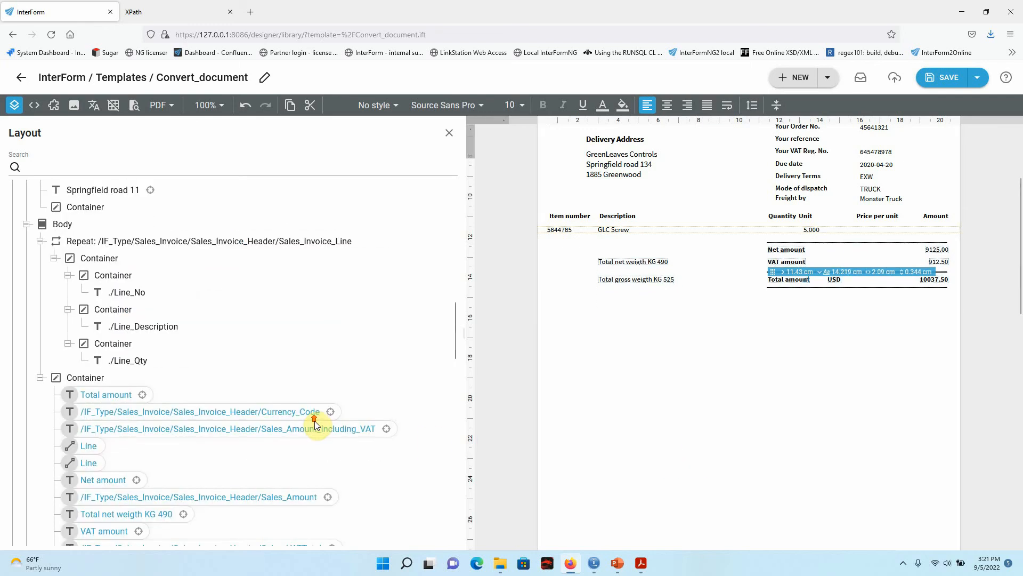
pyautogui.scroll(-2, 167, 468)
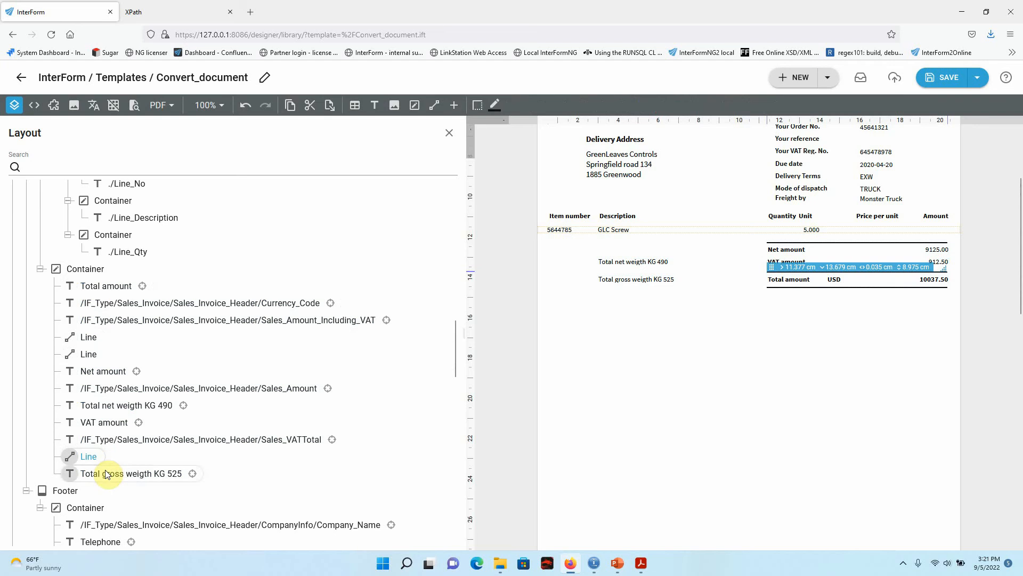
pyautogui.click(93, 288)
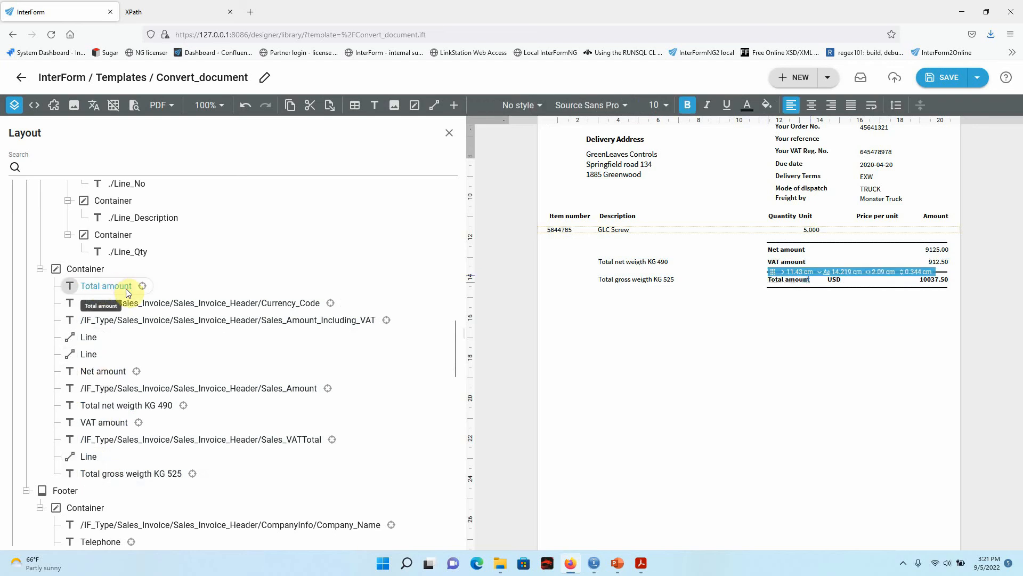
pyautogui.click(96, 272)
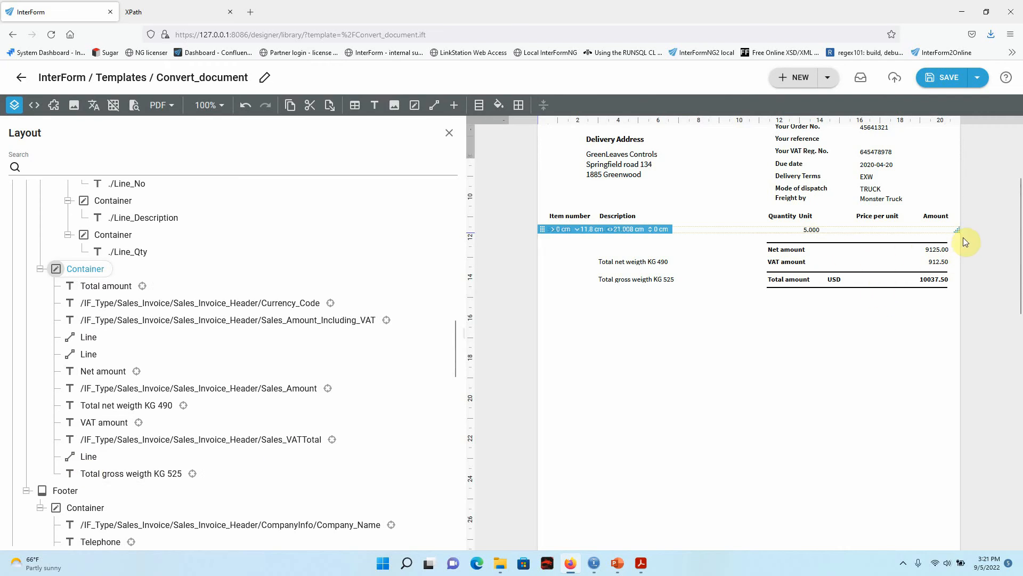
pyautogui.moveTo(958, 229); pyautogui.dragTo(956, 257)
# - Examine the photo and closing message on the second page and the totals container's place in the body structure
pyautogui.scroll(-10, 179, 393)
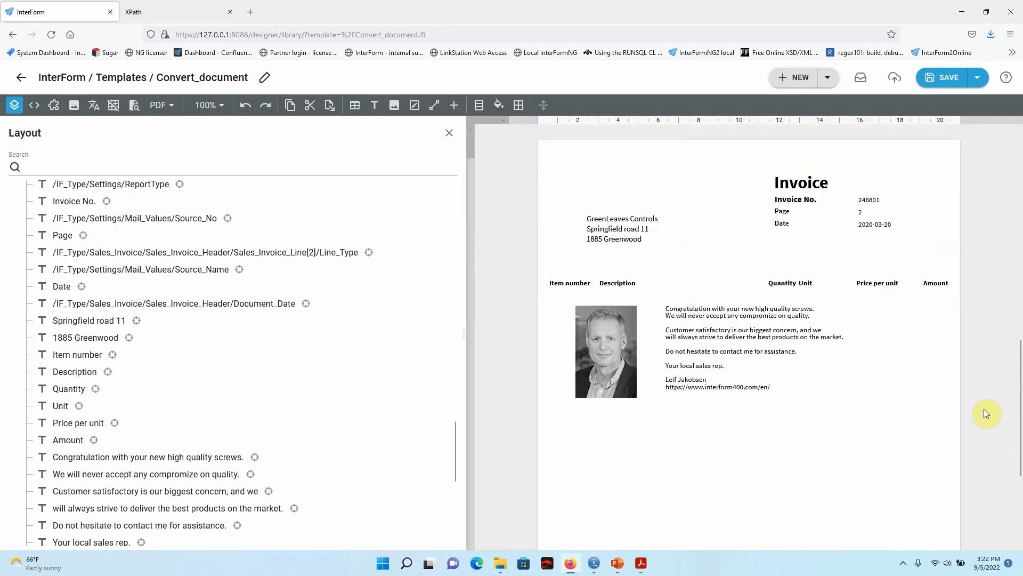
pyautogui.scroll(-3, 948, 405)
pyautogui.scroll(3, 914, 404)
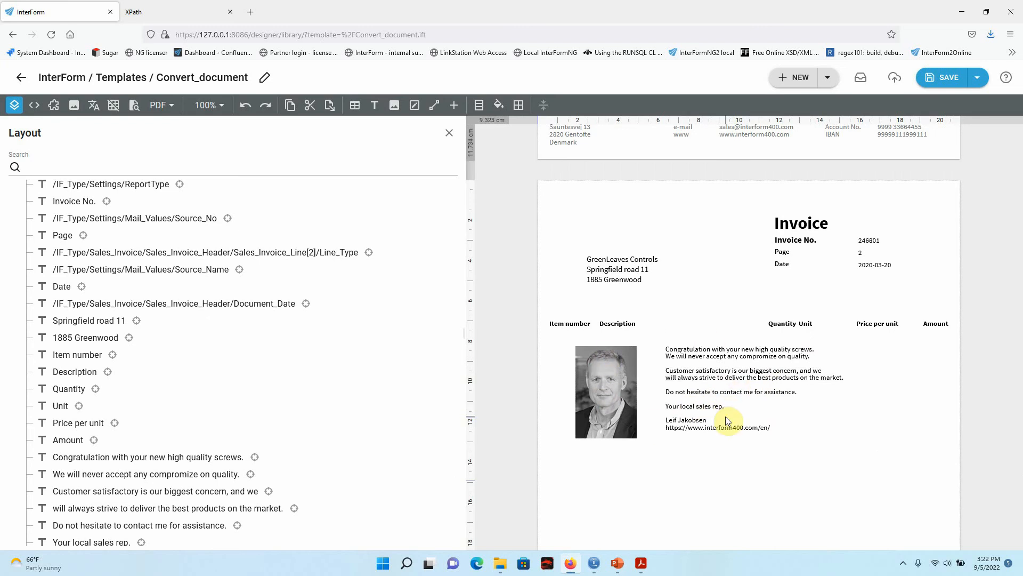
pyautogui.scroll(3, 728, 421)
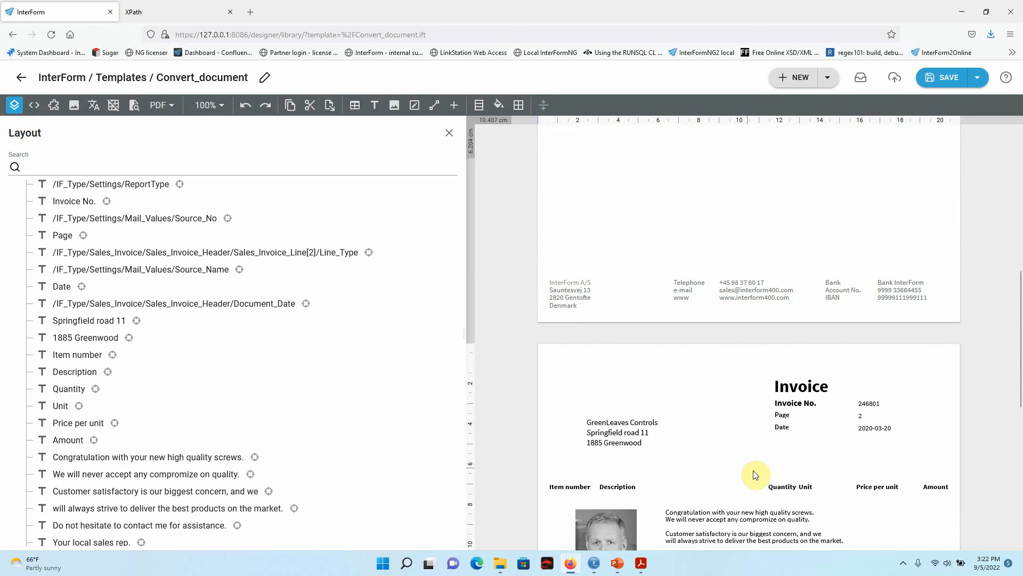
pyautogui.scroll(6, 852, 504)
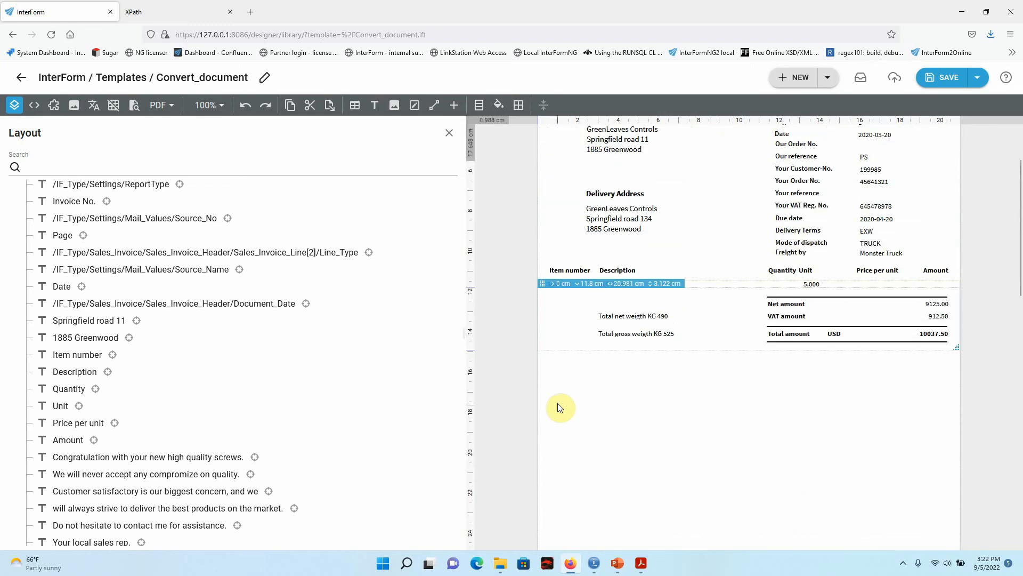
pyautogui.scroll(15, 347, 295)
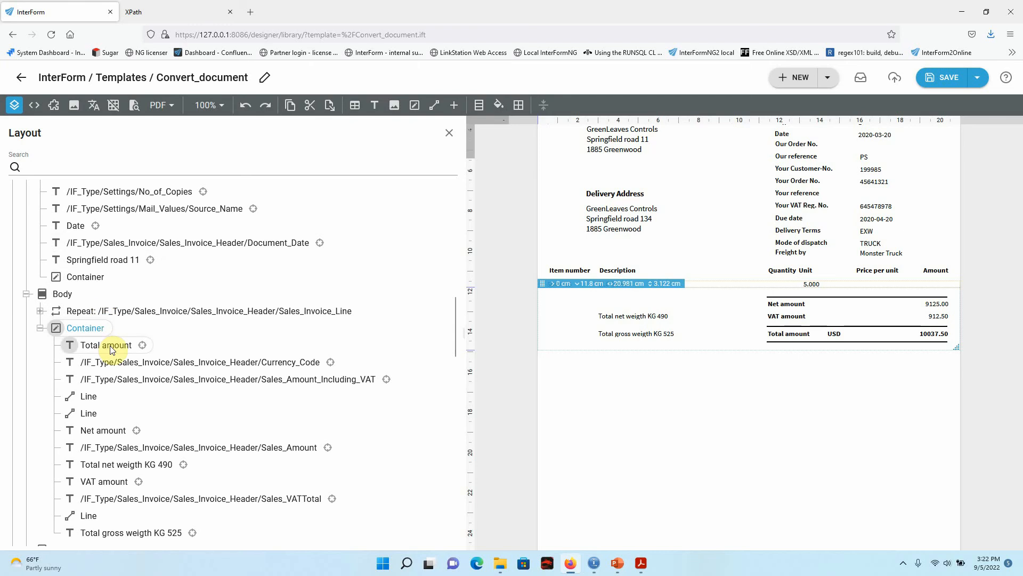
pyautogui.scroll(-2, 112, 349)
pyautogui.scroll(2, 103, 354)
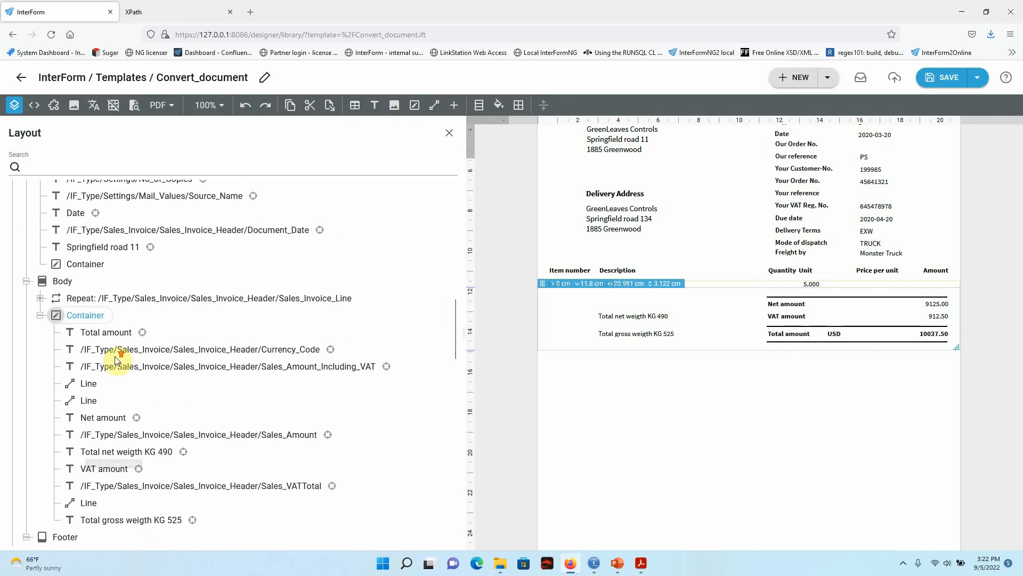
# - Add a new container and place it directly in the body after the totals container, outside that container
pyautogui.click(416, 106)
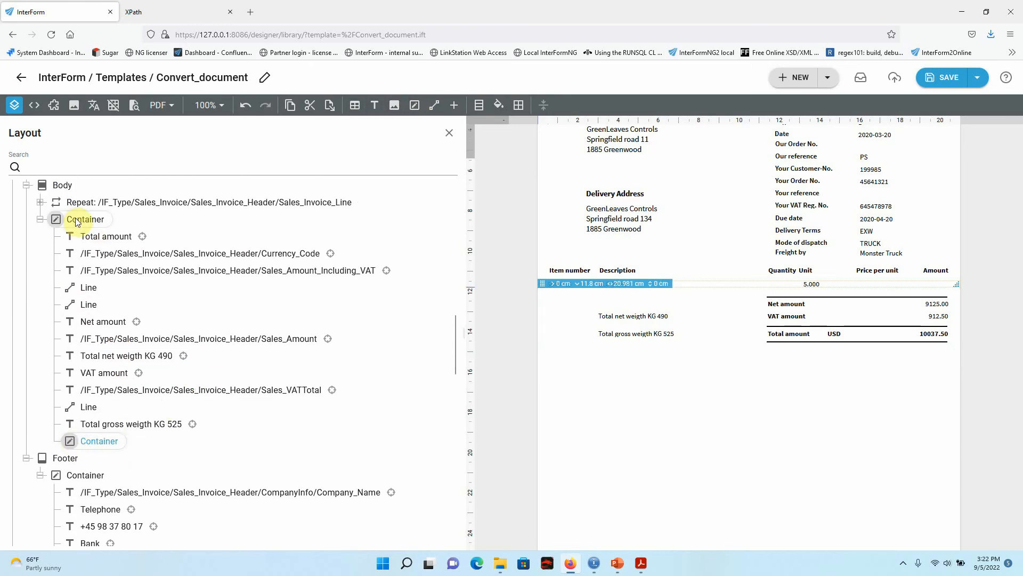
pyautogui.moveTo(70, 440); pyautogui.dragTo(58, 442)
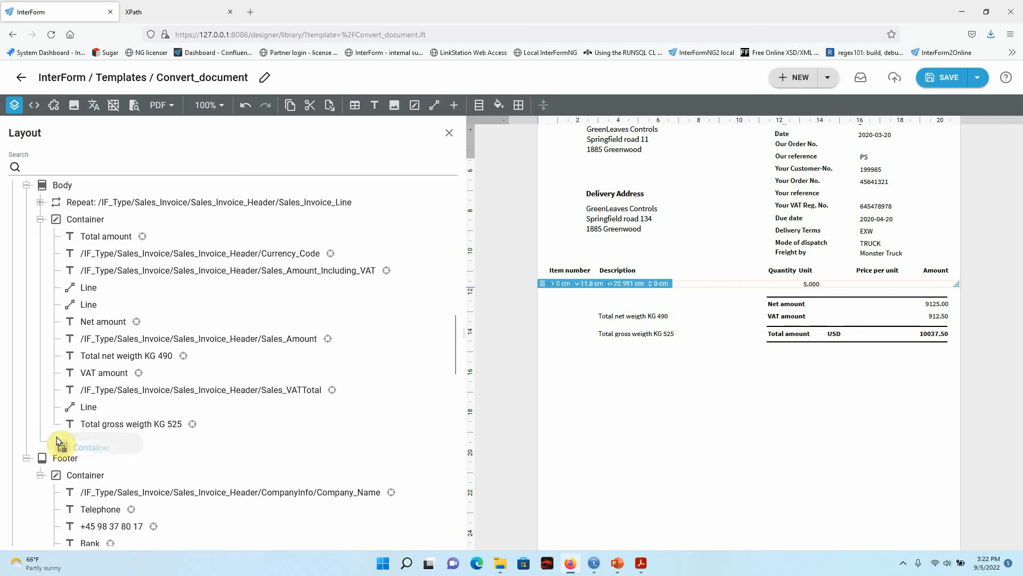
pyautogui.click(41, 220)
pyautogui.click(81, 236)
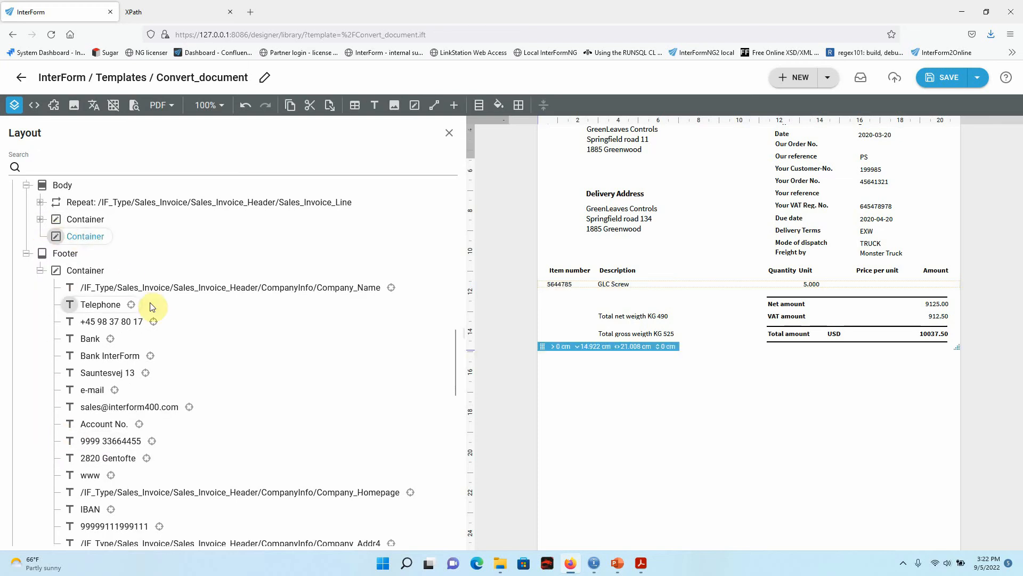
pyautogui.scroll(-3, 222, 383)
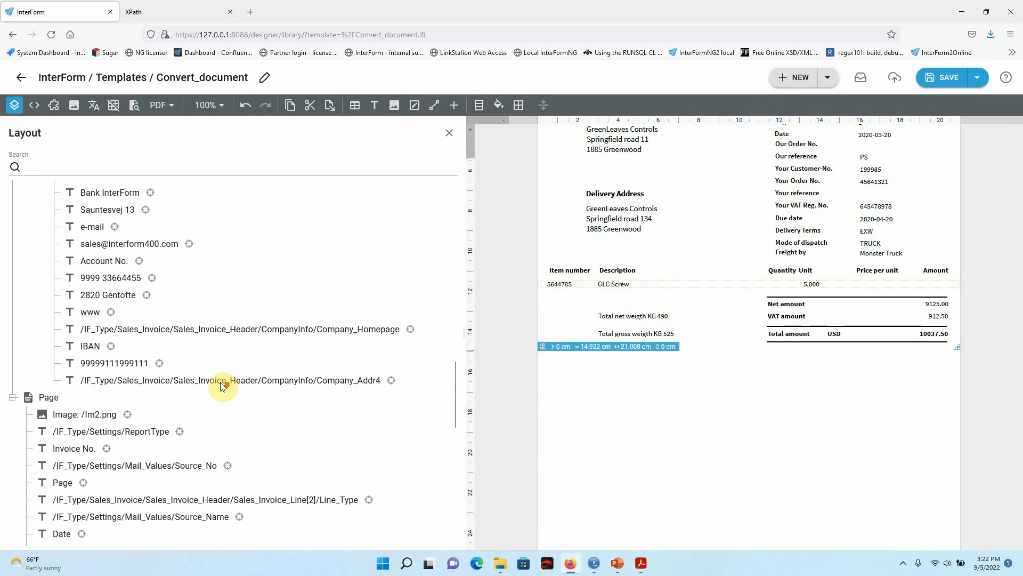
pyautogui.scroll(-8, 223, 384)
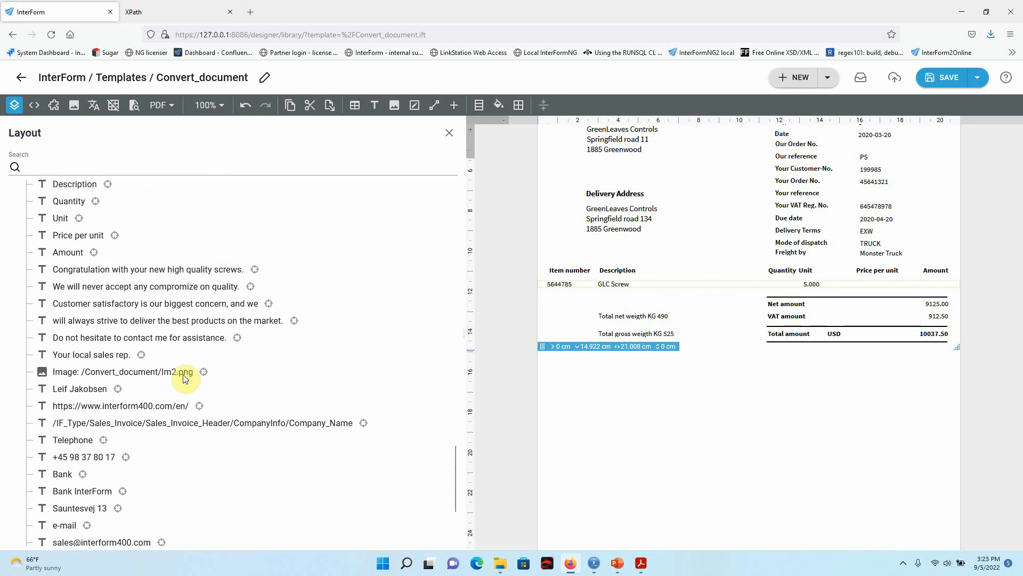
pyautogui.click(99, 270)
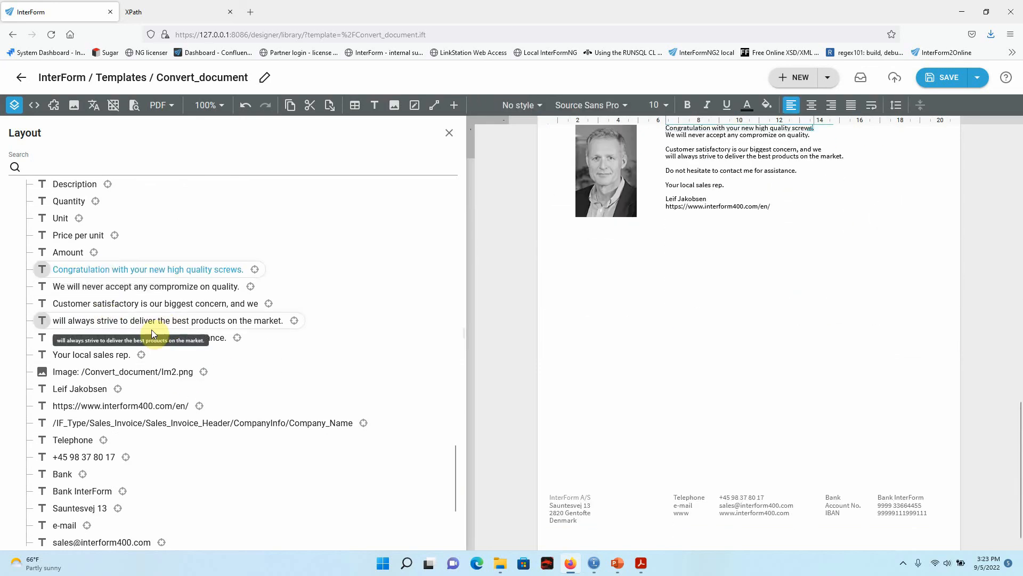
pyautogui.scroll(-3, 190, 416)
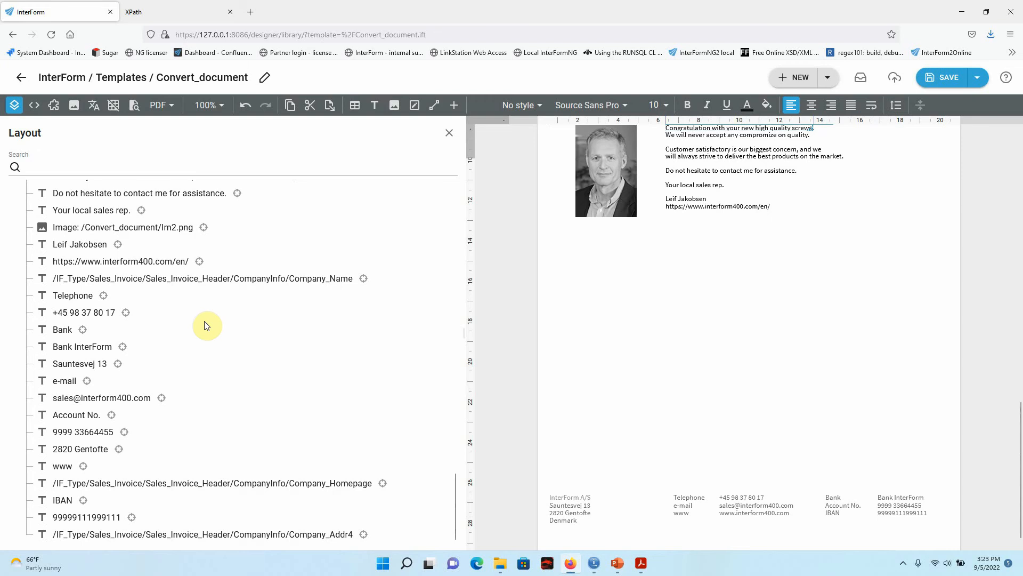
pyautogui.click(730, 212)
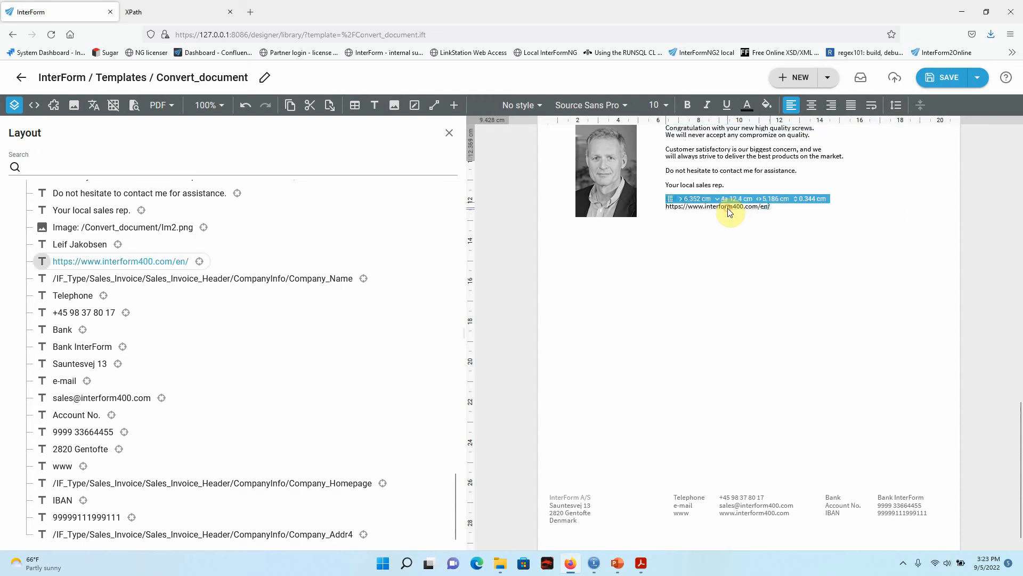
pyautogui.scroll(3, 234, 339)
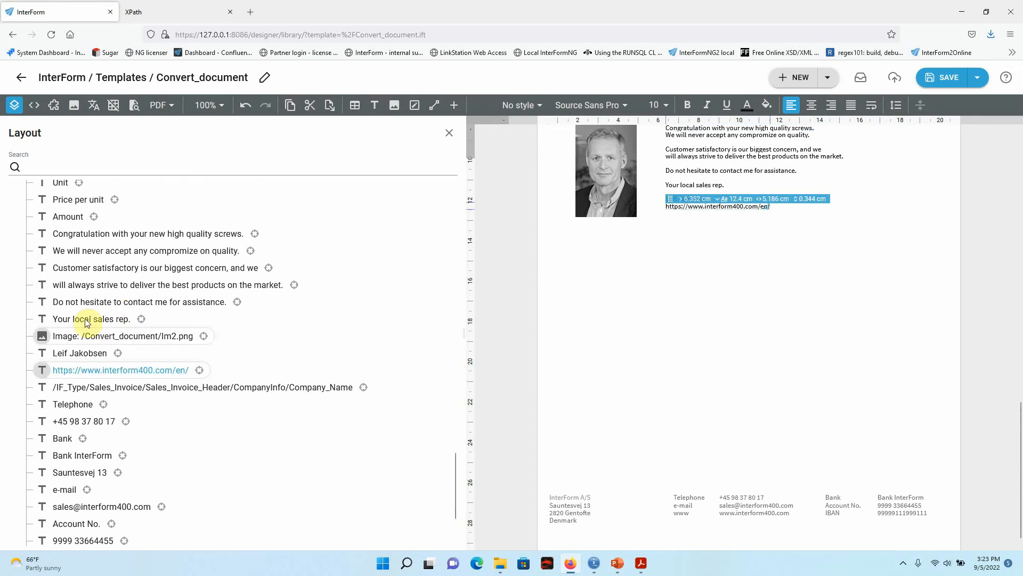
pyautogui.click(107, 236)
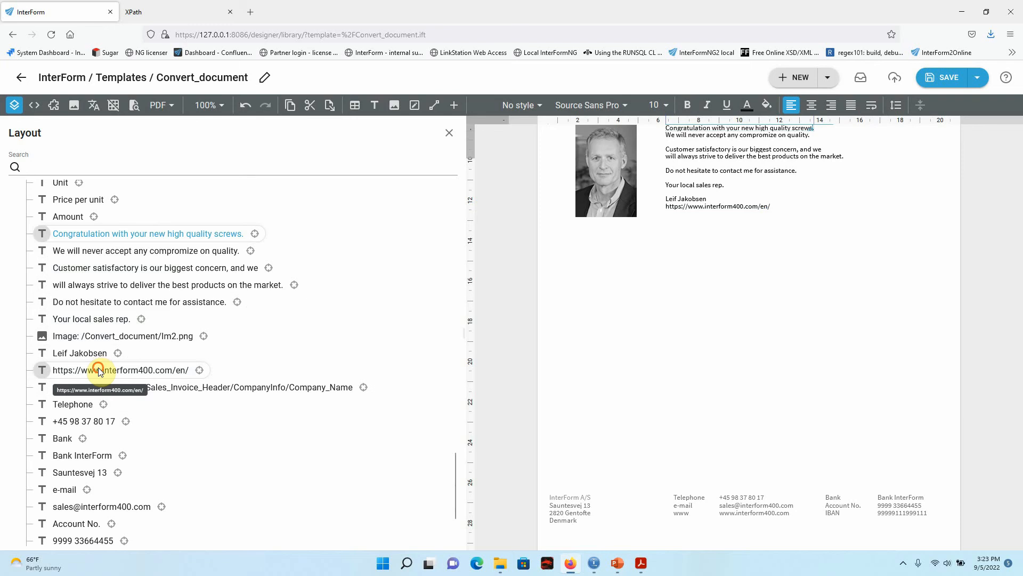
pyautogui.keyDown('shift'); pyautogui.click(98, 370); pyautogui.keyUp('shift')
pyautogui.scroll(2, 722, 405)
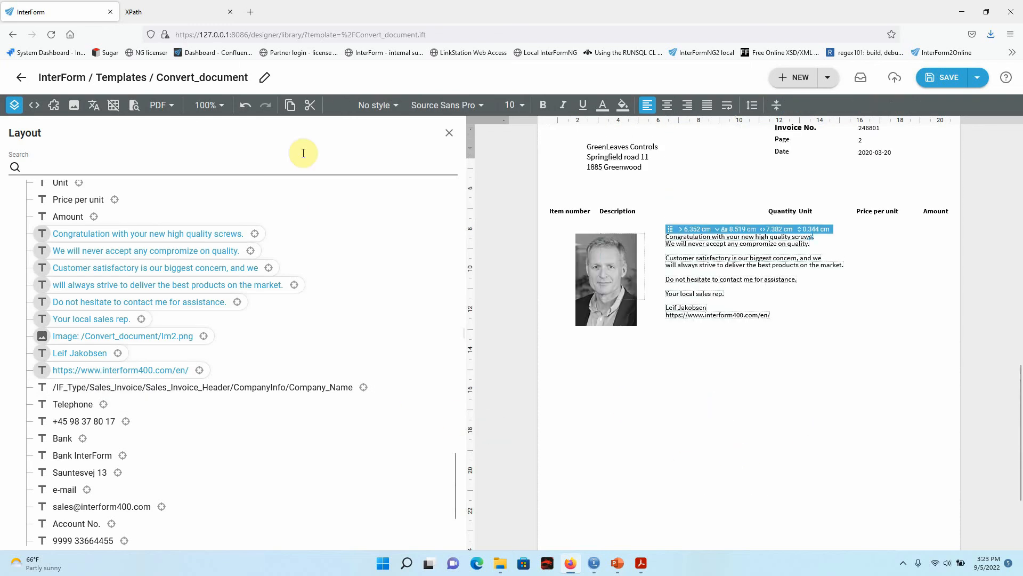
pyautogui.click(309, 110)
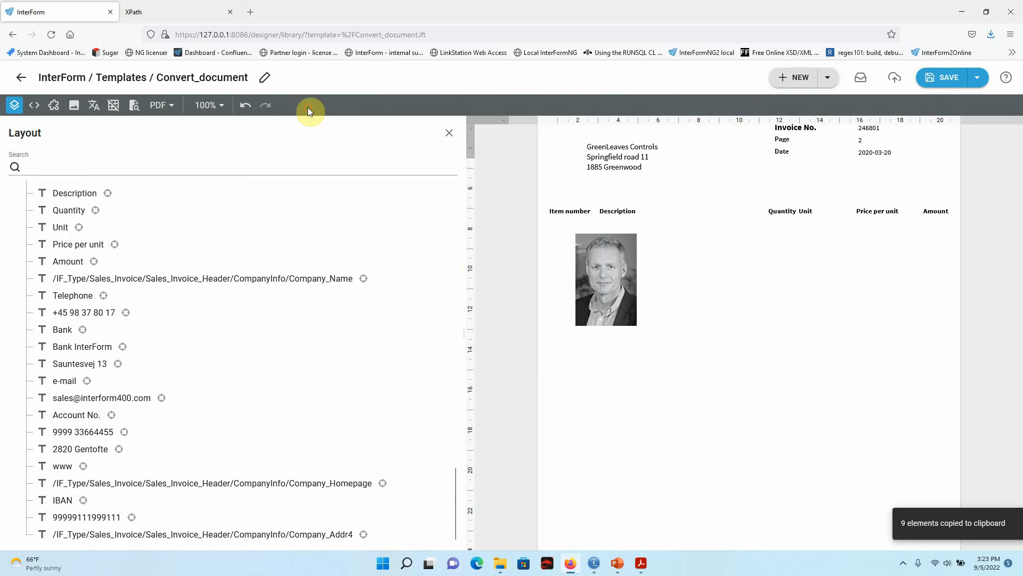
# - Paste the cut closing-message elements into the empty container that follows the totals container in the body
pyautogui.scroll(-5, 266, 288)
pyautogui.scroll(3, 257, 302)
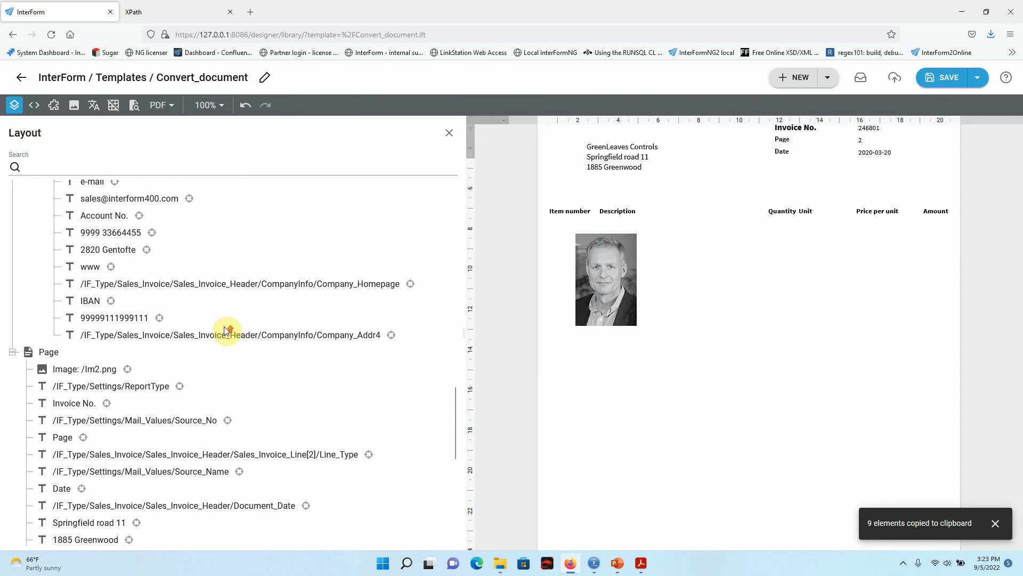
pyautogui.scroll(5, 227, 335)
pyautogui.scroll(-3, 229, 330)
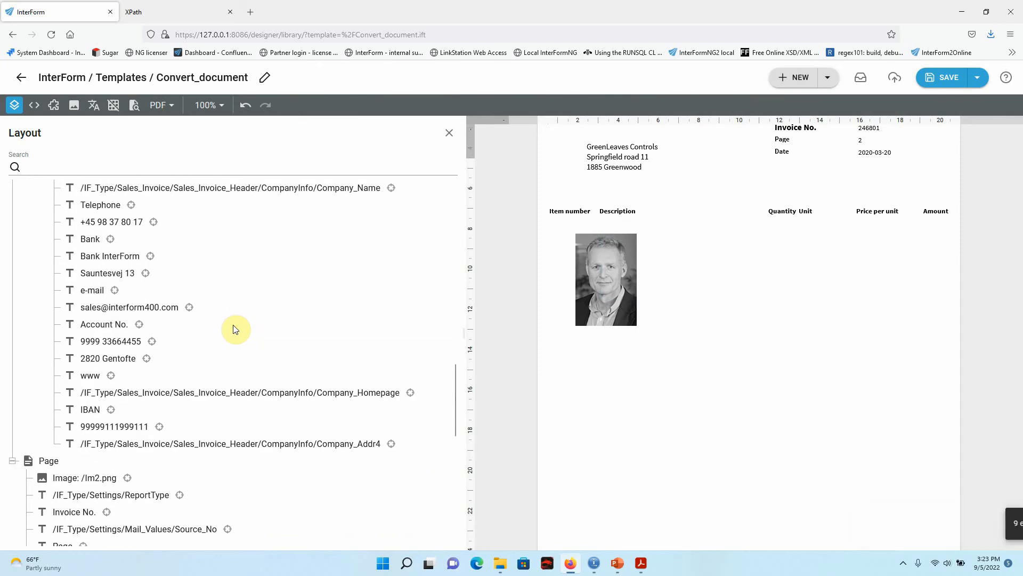
pyautogui.scroll(2, 235, 330)
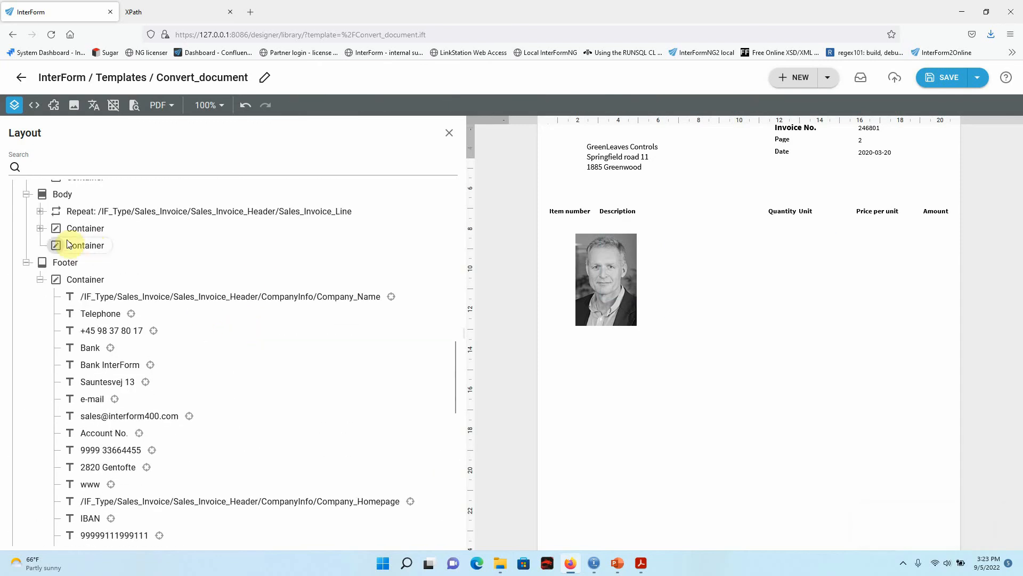
pyautogui.click(85, 245)
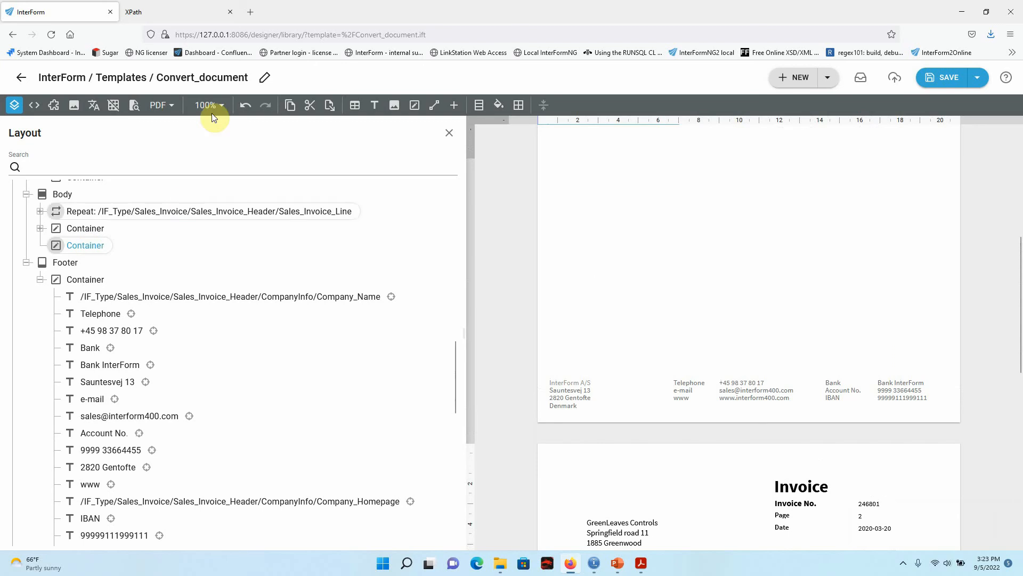
pyautogui.click(329, 106)
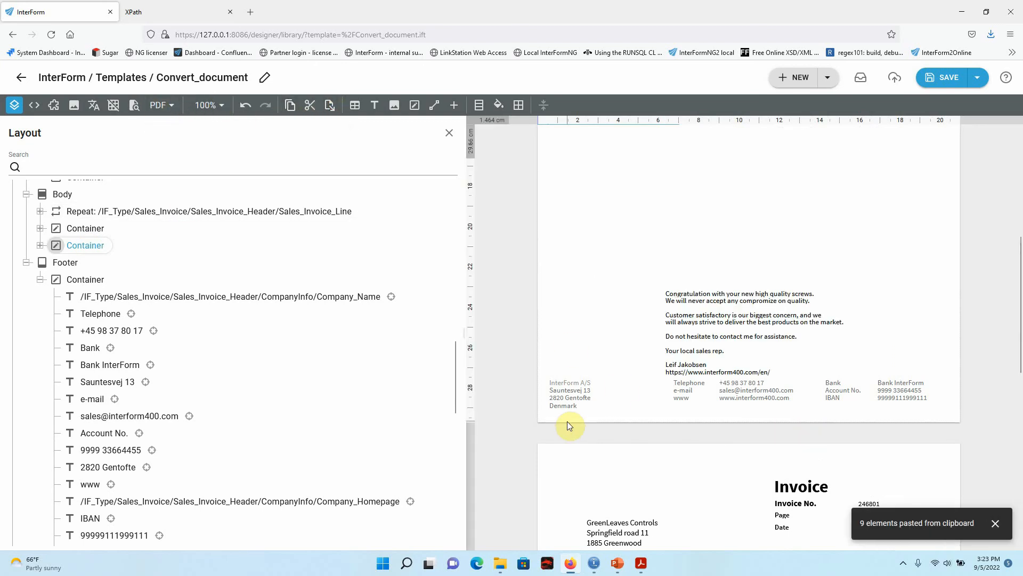
# - Select all the pasted elements in the message container and move them together up to a vertical position of about 22.45 cm
pyautogui.scroll(-5, 612, 403)
pyautogui.scroll(3, 615, 402)
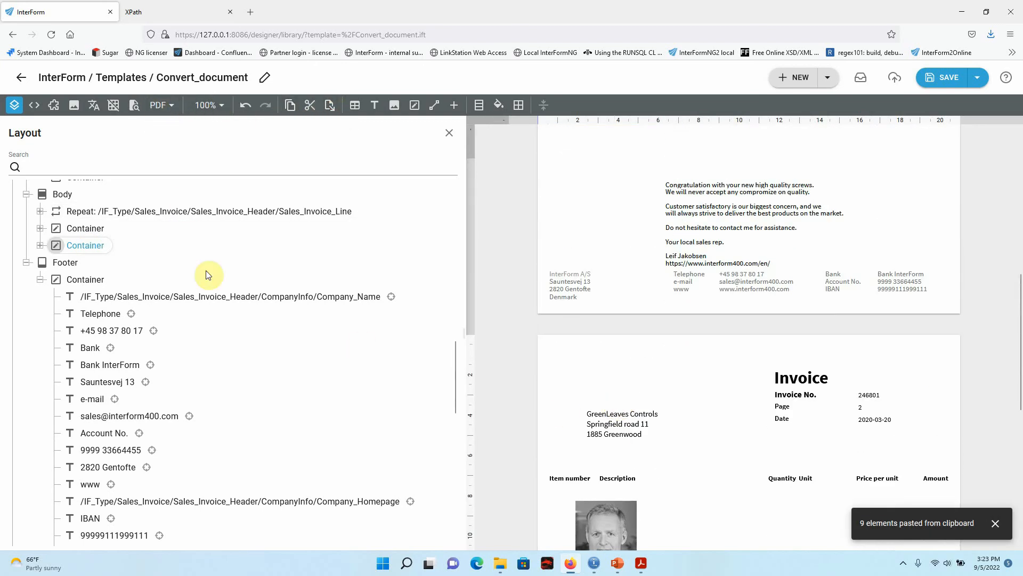
pyautogui.click(40, 245)
pyautogui.click(101, 263)
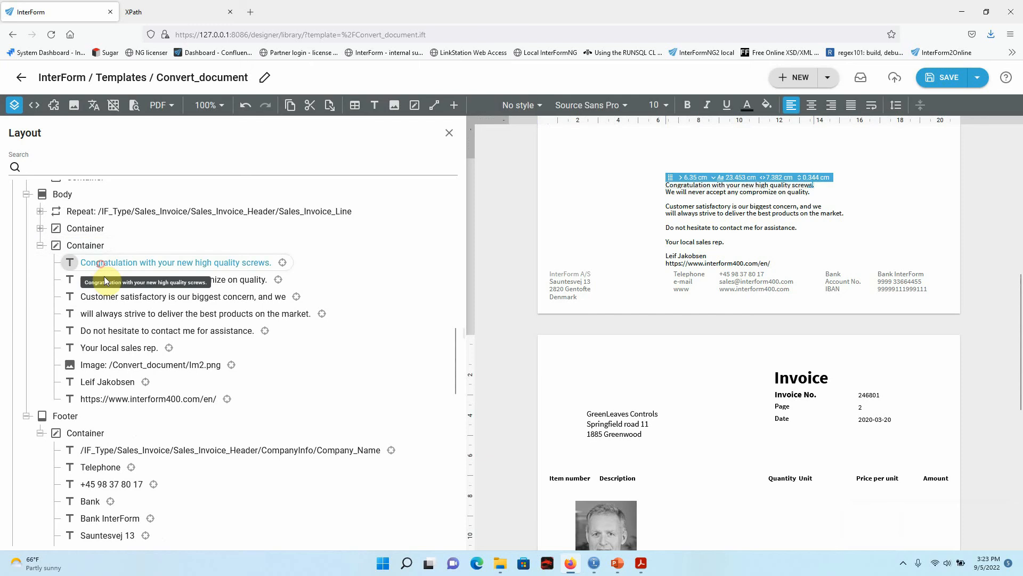
pyautogui.keyDown('shift'); pyautogui.click(127, 403); pyautogui.keyUp('shift')
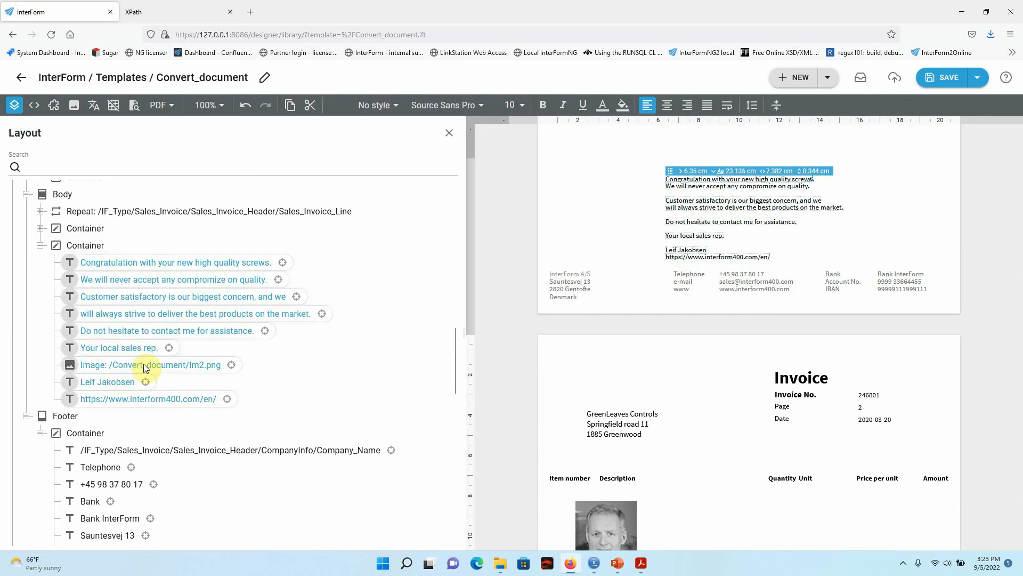
pyautogui.press('Up')
pyautogui.press('Up')
pyautogui.press('Up')
pyautogui.press('Up')
pyautogui.press('Up')
pyautogui.press('Up')
pyautogui.press('Up')
pyautogui.press('Up')
pyautogui.press('Up')
pyautogui.press('Up')
pyautogui.press('Up')
pyautogui.press('Up')
pyautogui.press('Up')
pyautogui.press('Up')
pyautogui.press('Up')
pyautogui.press('Up')
pyautogui.press('Up')
pyautogui.press('Up')
pyautogui.press('Up')
pyautogui.press('Up')
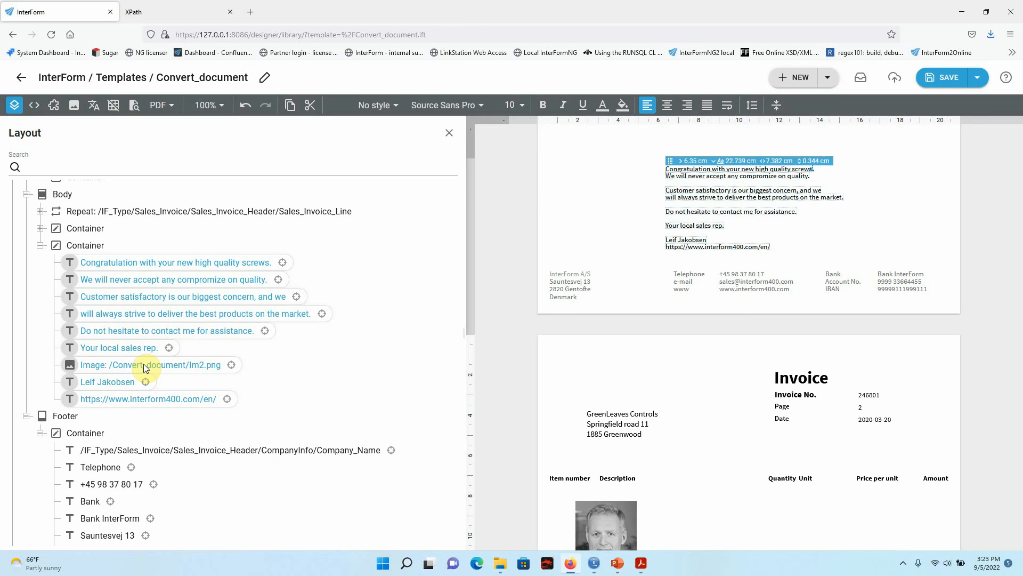
# - Reselect all the closing-message elements and raise them together to about 16.05 cm vertically, just below the totals
pyautogui.click(143, 364)
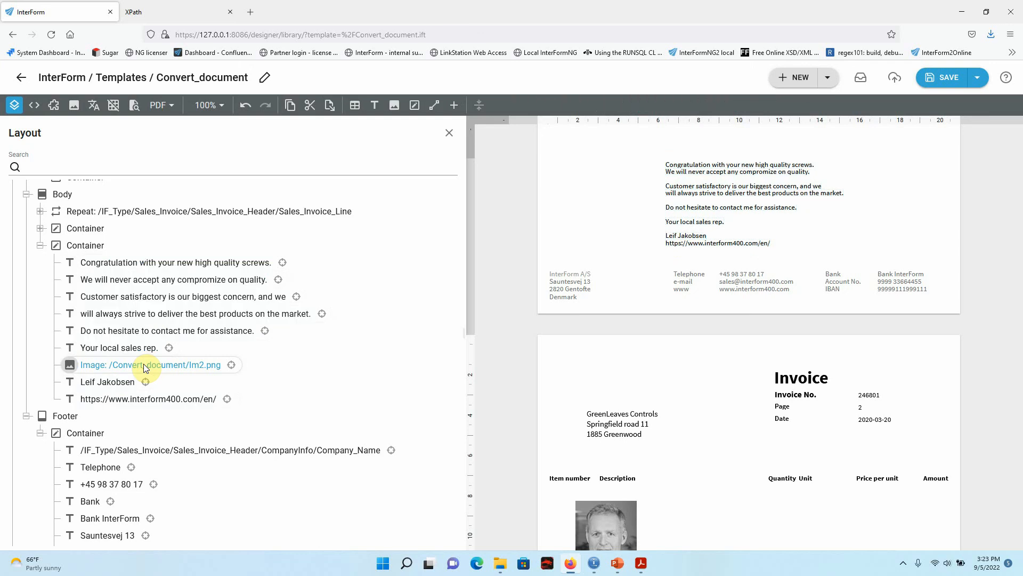
pyautogui.scroll(3, 240, 388)
pyautogui.scroll(5, 1000, 270)
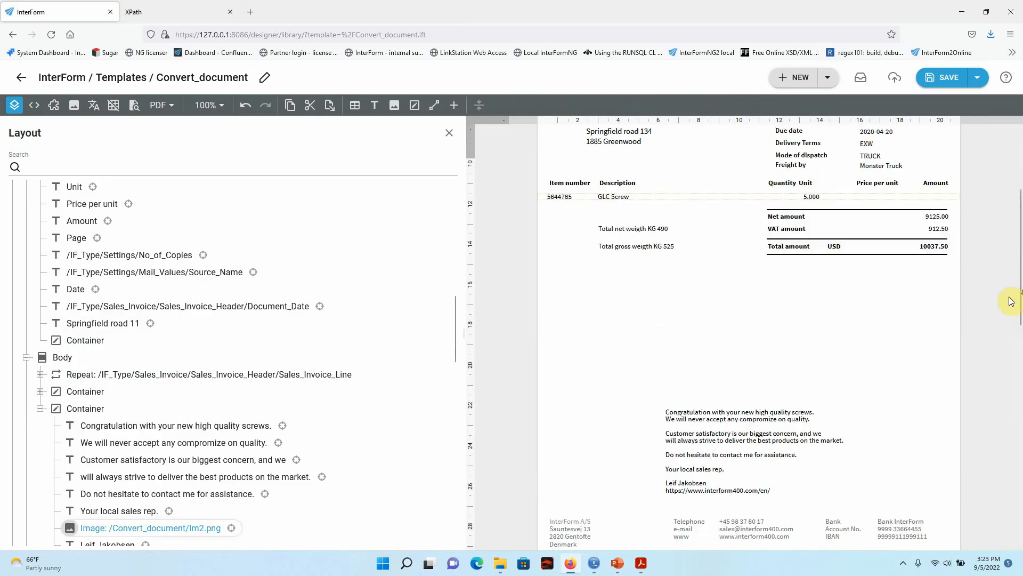
pyautogui.scroll(-3, 1011, 301)
pyautogui.click(149, 426)
pyautogui.scroll(-3, 158, 432)
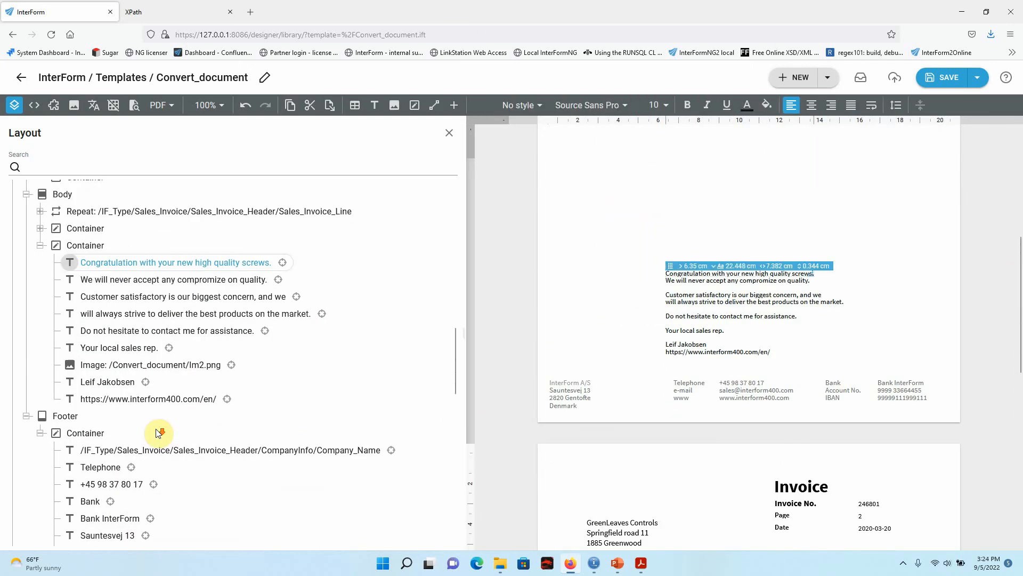
pyautogui.keyDown('shift'); pyautogui.click(122, 401); pyautogui.keyUp('shift')
pyautogui.press('Up')
pyautogui.press('Up')
pyautogui.press('Up')
pyautogui.press('Up')
pyautogui.press('Up')
pyautogui.press('Up')
pyautogui.press('Up')
pyautogui.press('Up')
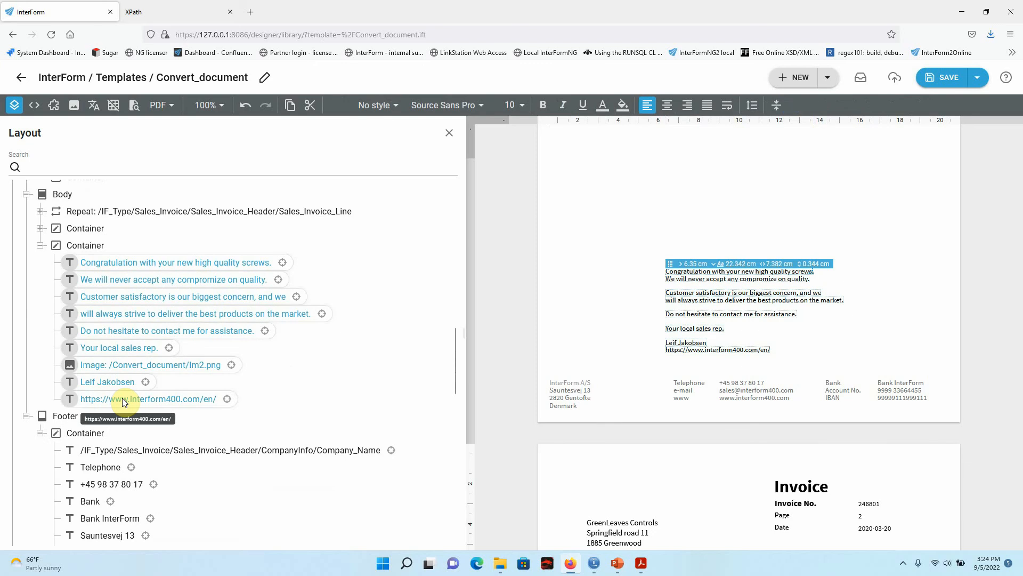
pyautogui.press('Up')
pyautogui.press('Up')
pyautogui.press('Up')
pyautogui.press('Up')
pyautogui.press('Up')
pyautogui.press('Up')
pyautogui.press('Up')
pyautogui.press('Up')
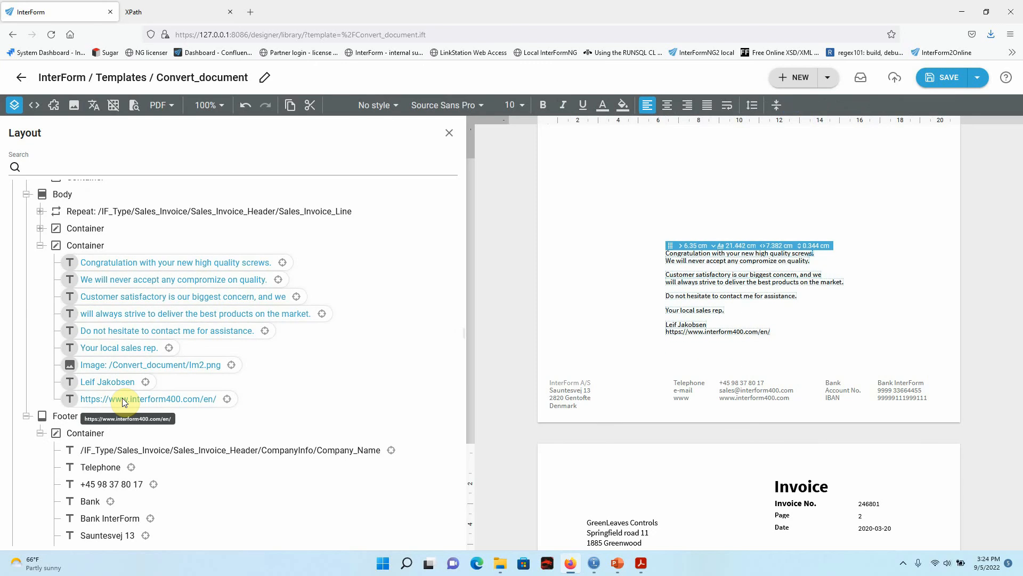
pyautogui.scroll(3, 122, 400)
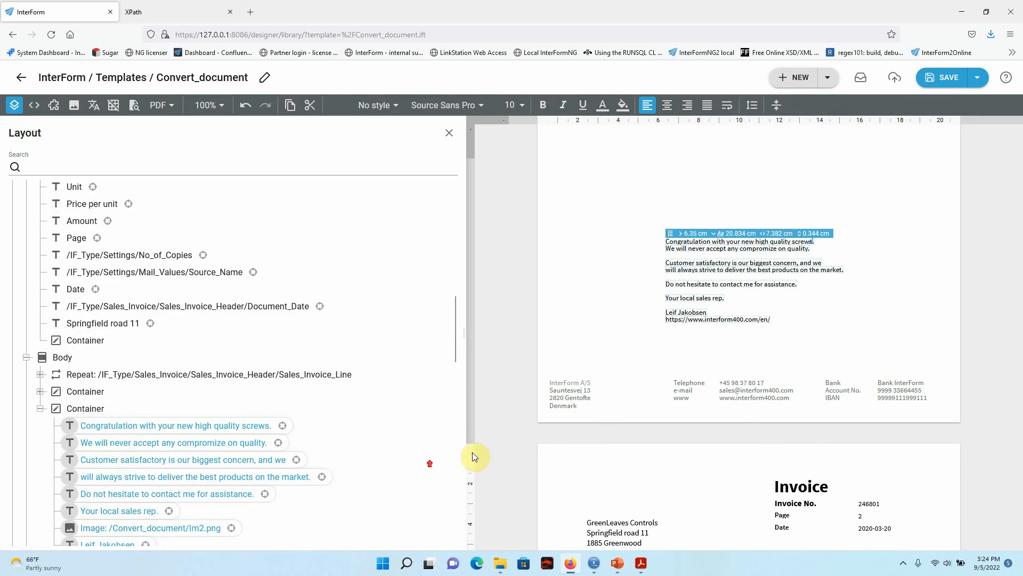
pyautogui.scroll(2, 509, 451)
pyautogui.press('Up')
pyautogui.press('Up')
pyautogui.press('Up')
pyautogui.press('Up')
pyautogui.press('Up')
pyautogui.press('Up')
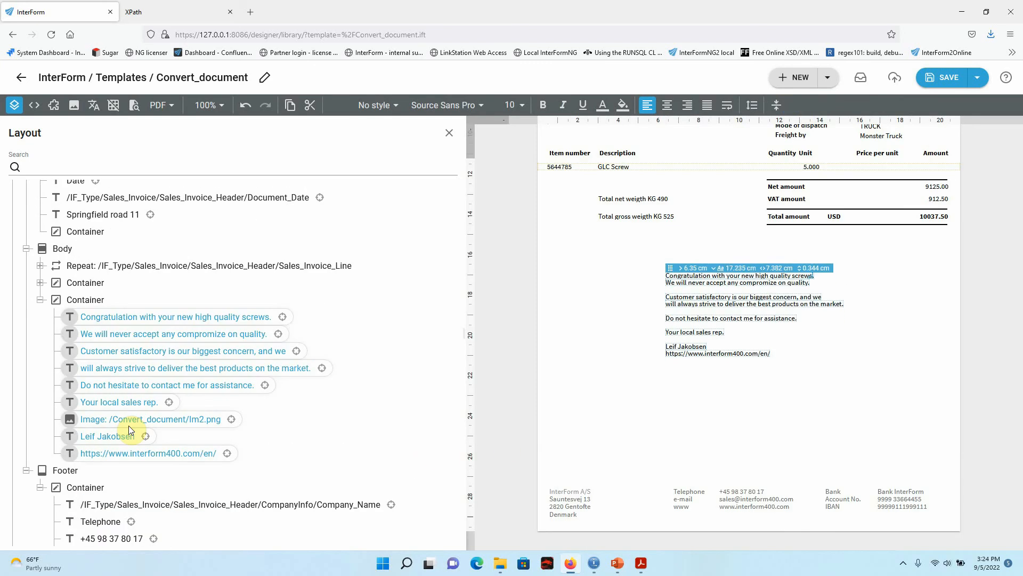
pyautogui.press('Up')
pyautogui.press('Up')
pyautogui.press('Up')
pyautogui.press('Up')
pyautogui.press('Up')
pyautogui.press('Up')
pyautogui.press('Up')
pyautogui.press('Up')
pyautogui.press('Up')
pyautogui.press('Up')
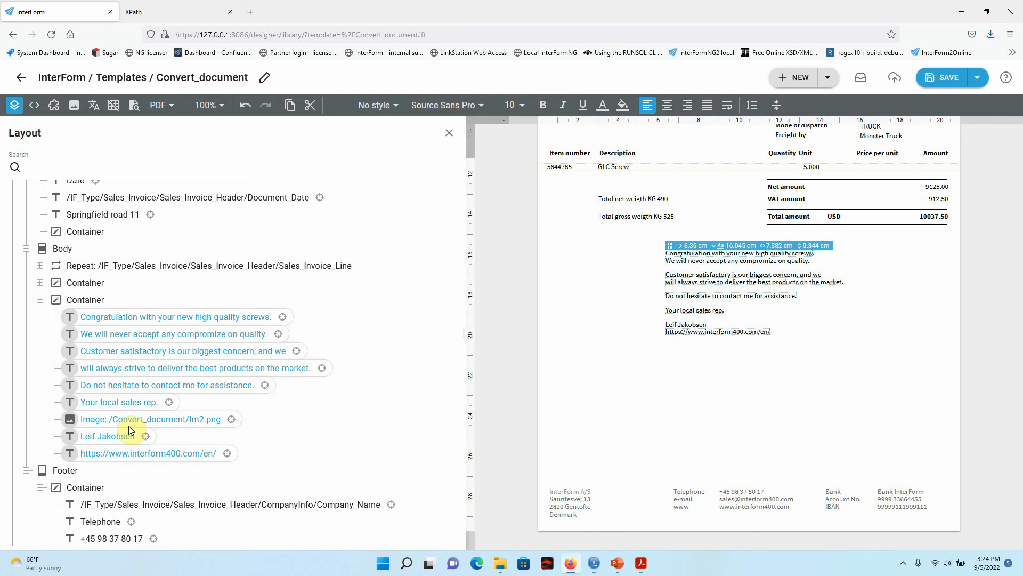
# - Use /Im2.png as the message container's image, place the photo beside the text at about 3.07 by 15.72 cm, and save the template
pyautogui.click(129, 426)
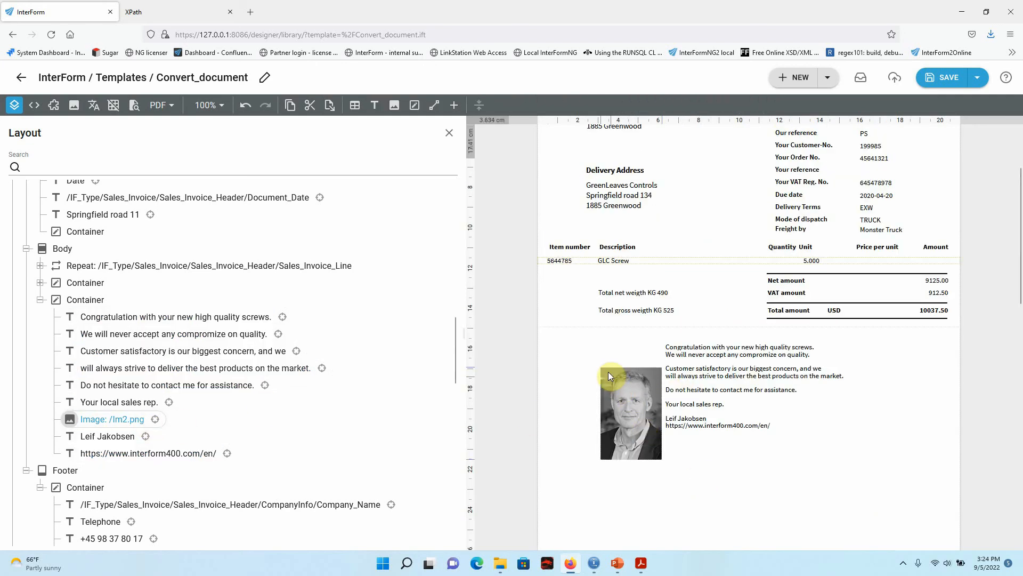
pyautogui.click(115, 408)
pyautogui.click(120, 424)
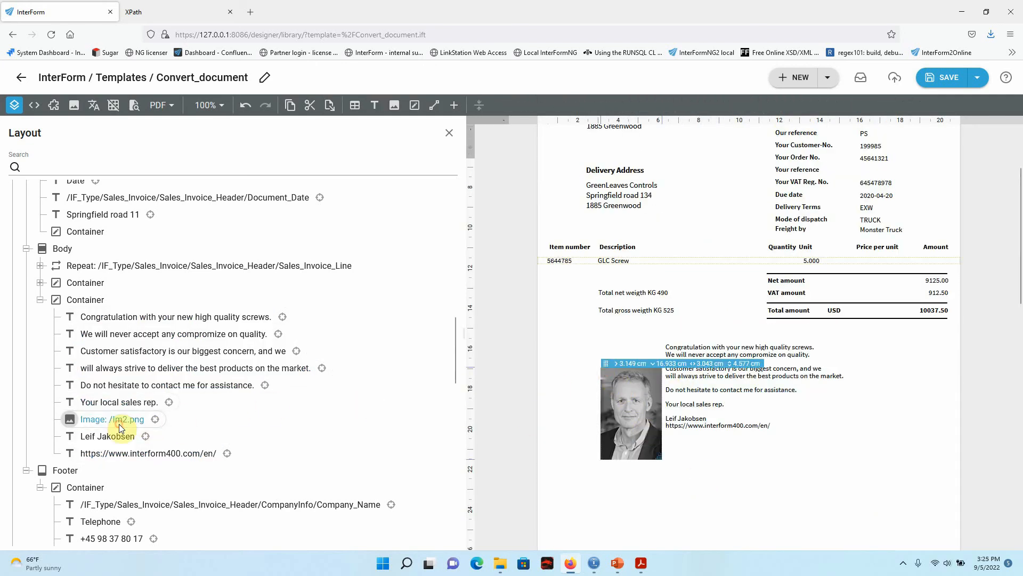
pyautogui.moveTo(603, 364); pyautogui.dragTo(602, 340)
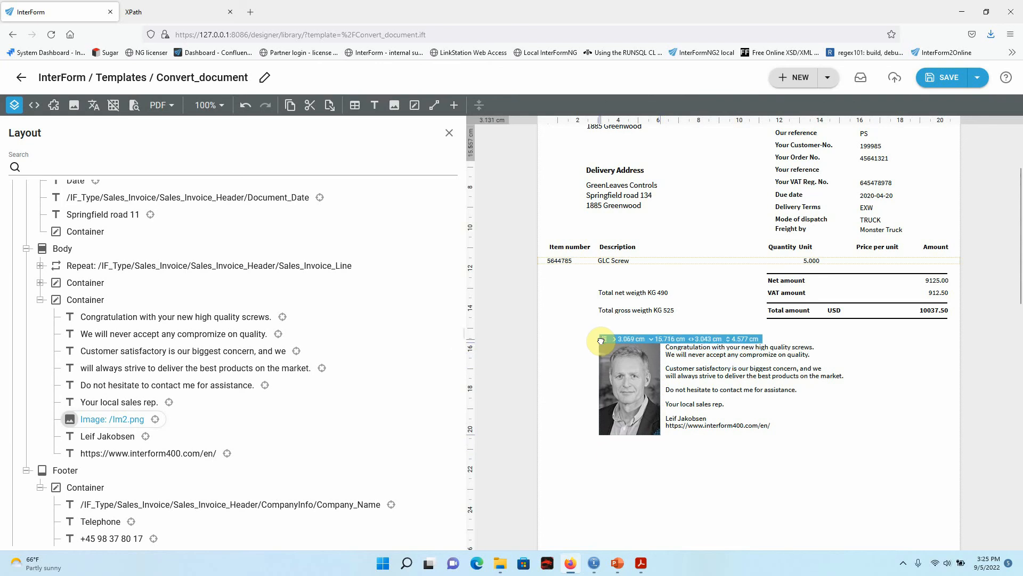
pyautogui.click(944, 80)
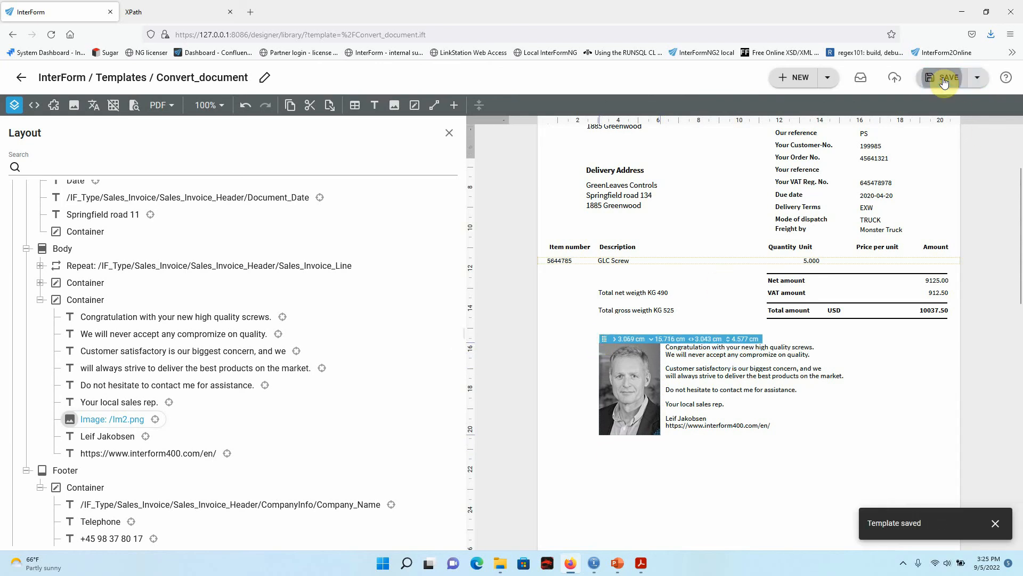
# - Resize the closing-message container to about 20.85 cm wide and 5.72 cm high around the photo and text, and save the template
pyautogui.click(85, 301)
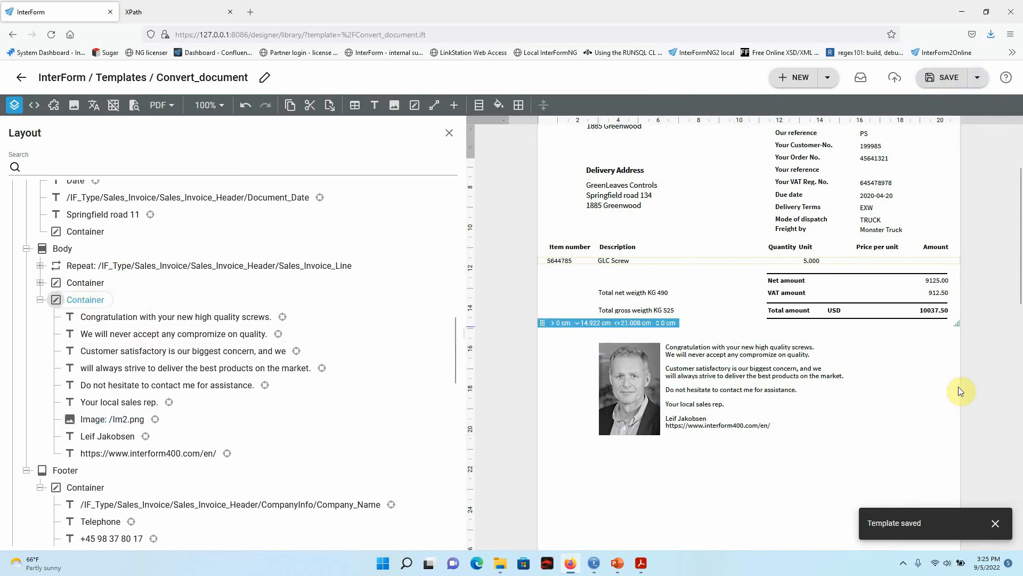
pyautogui.moveTo(956, 328); pyautogui.dragTo(955, 442)
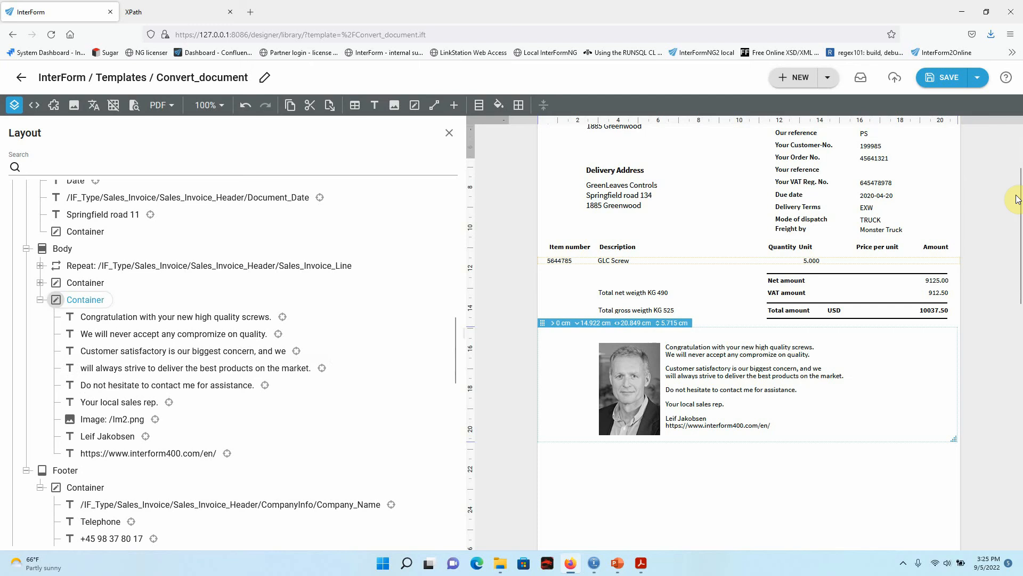
pyautogui.click(942, 78)
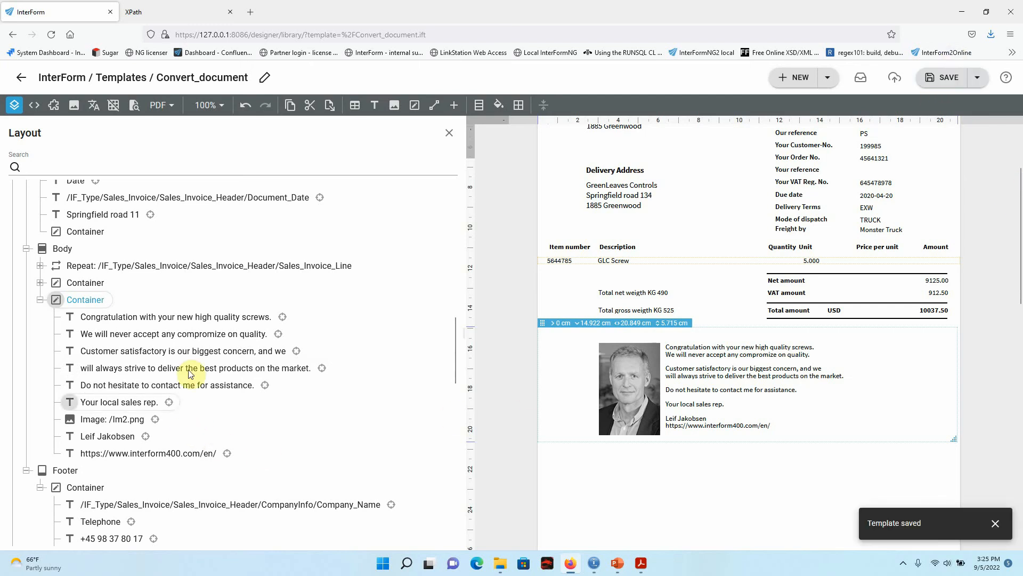
# - Review the template structure, covering the closing-message container's contents, the footer, the second page's remaining elements and the header elements up to the logo image
pyautogui.click(184, 319)
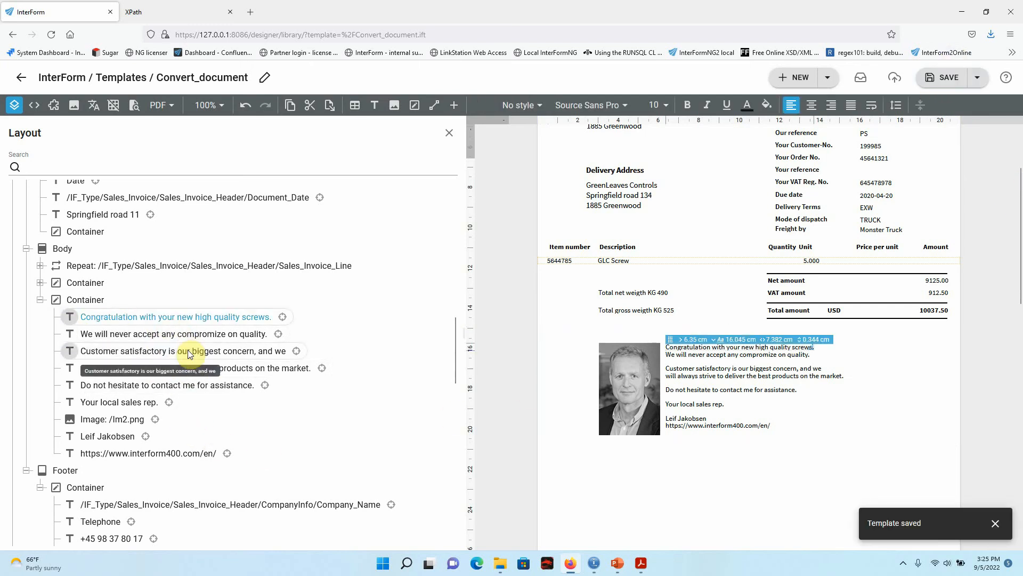
pyautogui.click(188, 337)
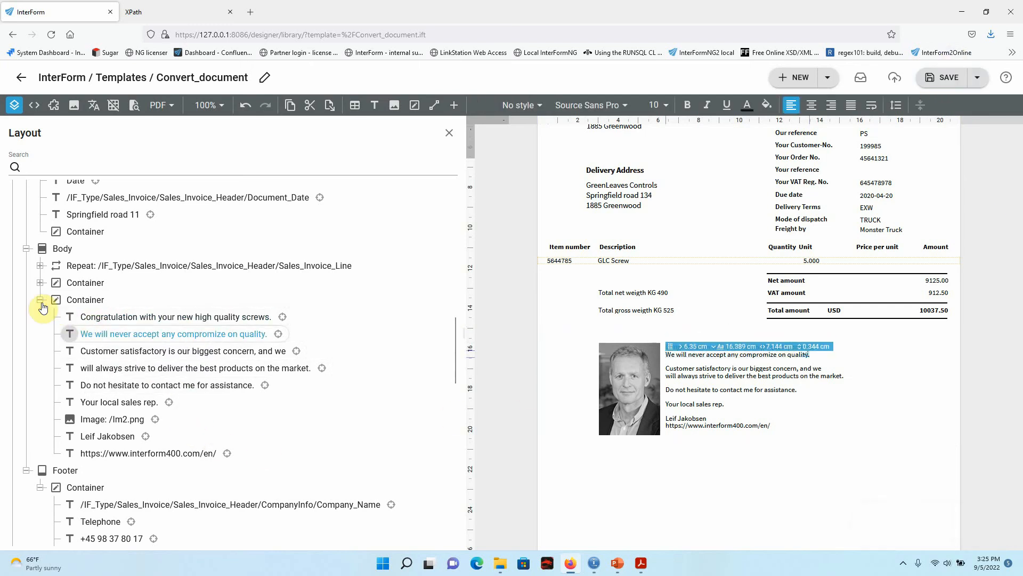
pyautogui.click(41, 301)
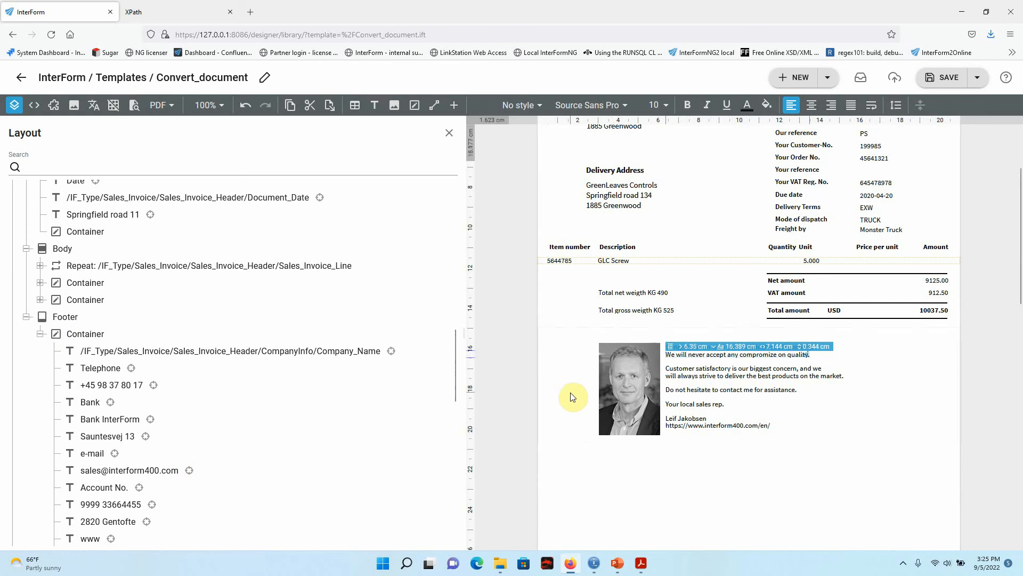
pyautogui.click(40, 299)
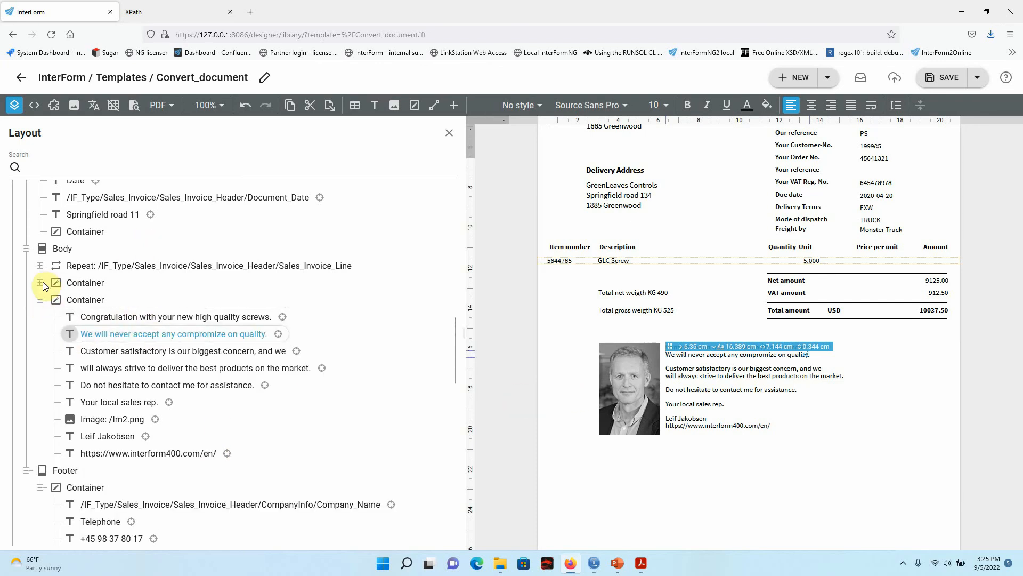
pyautogui.click(41, 299)
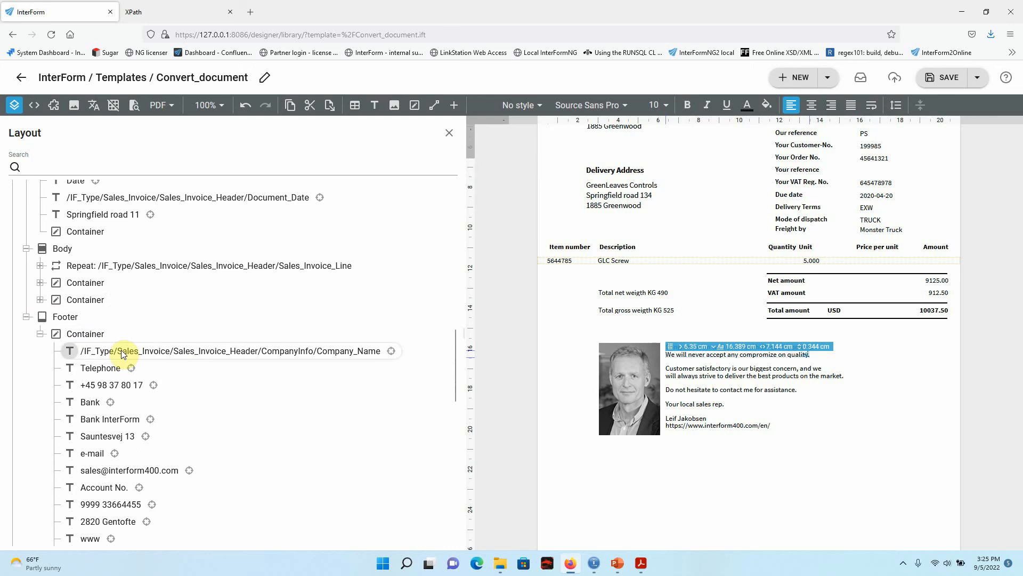
pyautogui.scroll(-8, 258, 344)
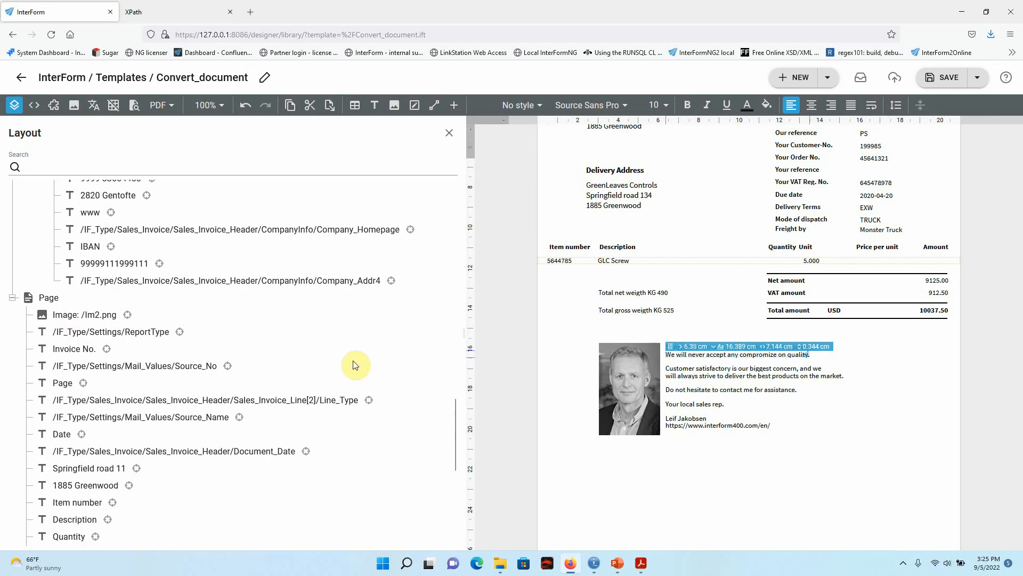
pyautogui.scroll(3, 799, 424)
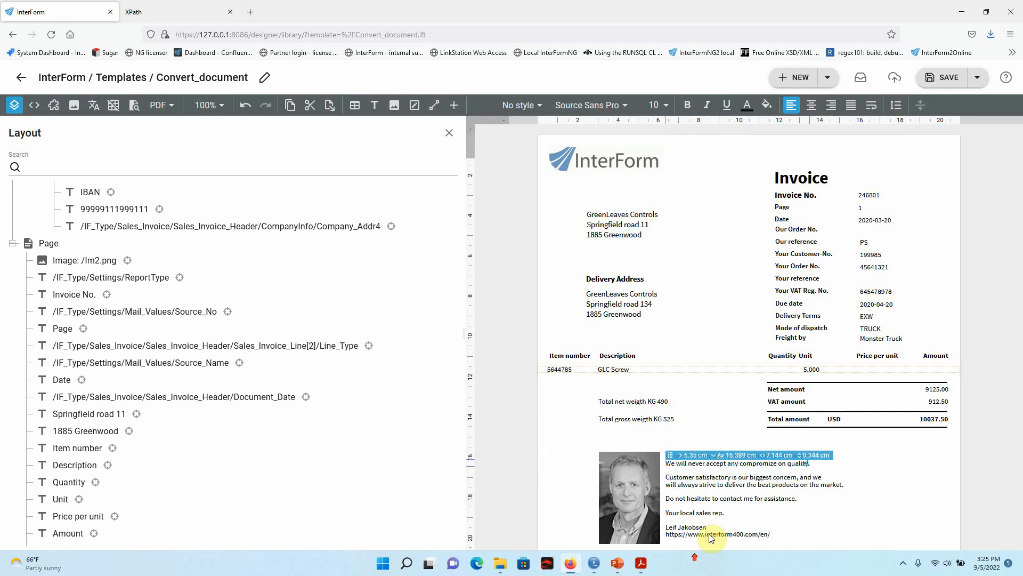
pyautogui.scroll(5, 209, 309)
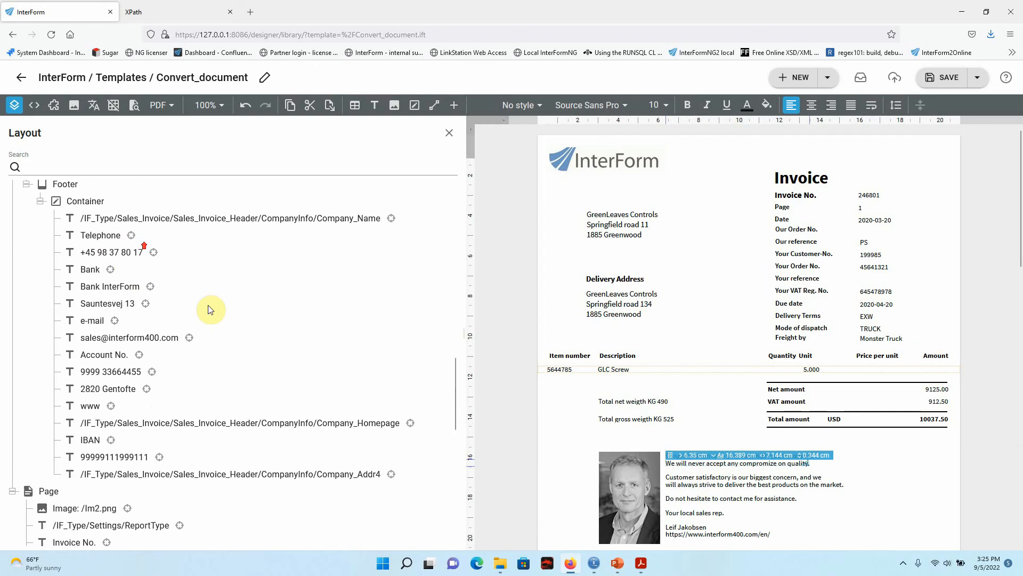
pyautogui.scroll(10, 210, 309)
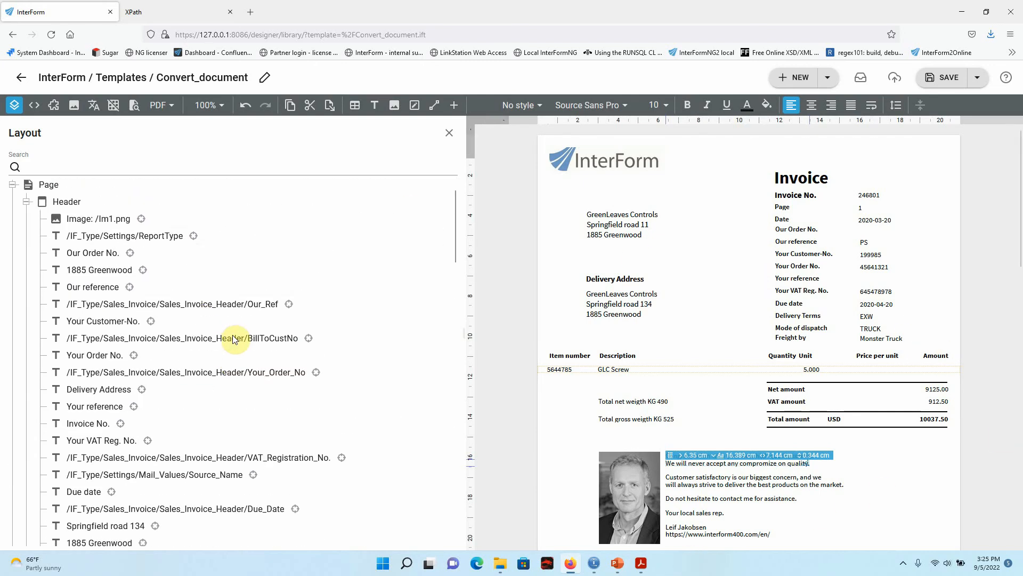
pyautogui.scroll(1, 235, 331)
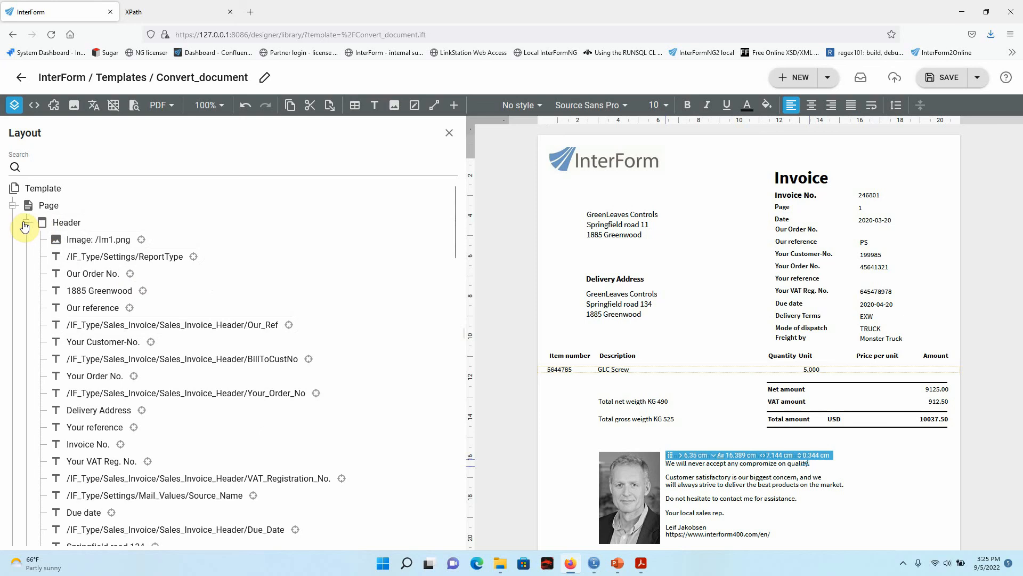
pyautogui.click(75, 240)
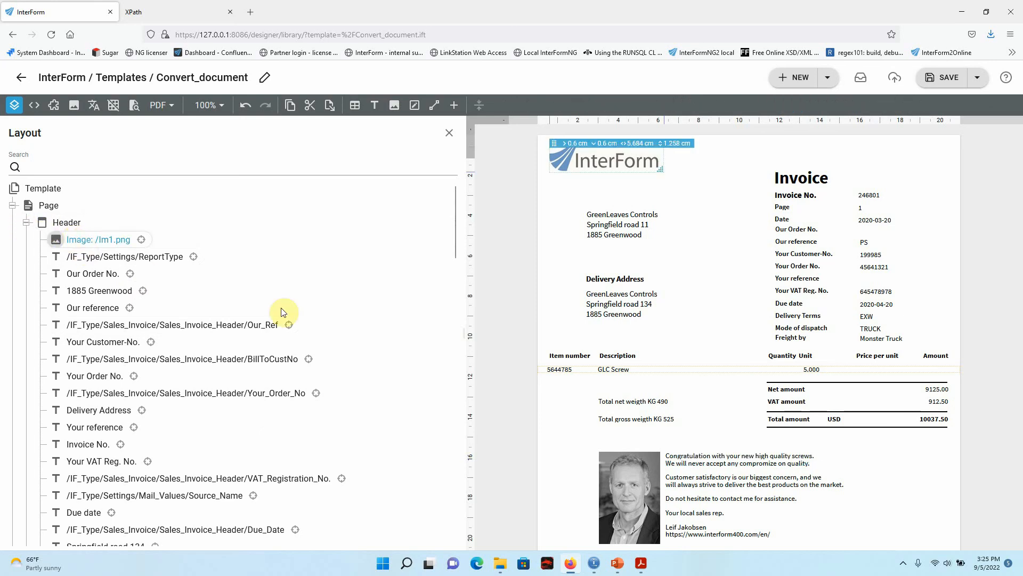
# - Insert a Select element into the header and use the built-in ng:page-number function as its expression
pyautogui.scroll(-1, 863, 350)
pyautogui.scroll(-8, 863, 350)
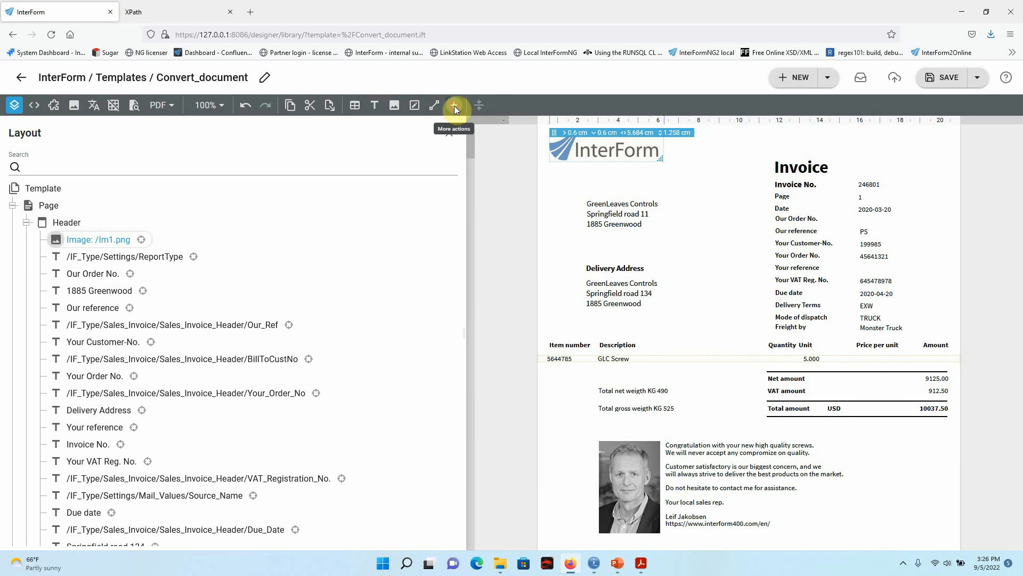
pyautogui.click(454, 106)
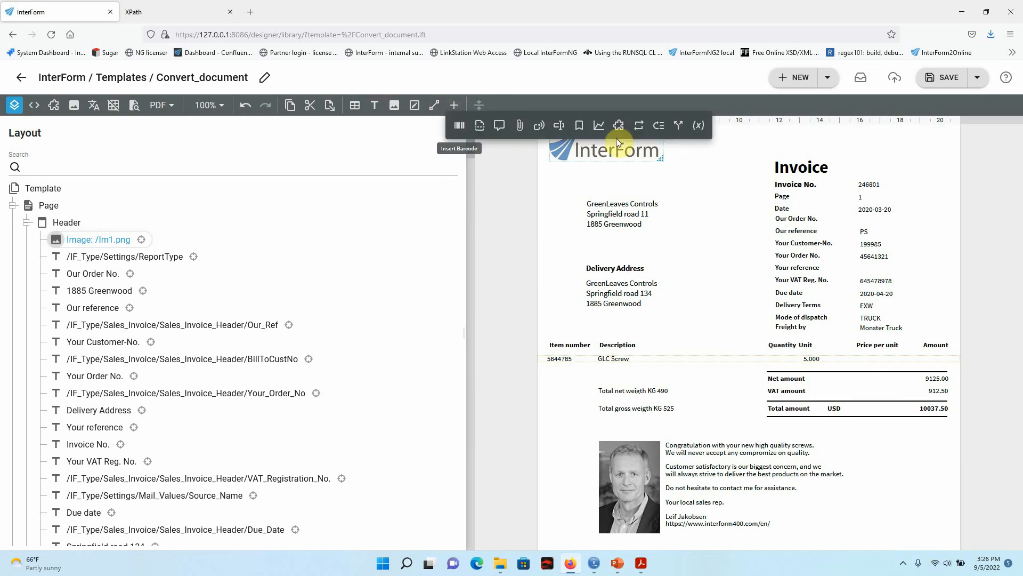
pyautogui.click(680, 128)
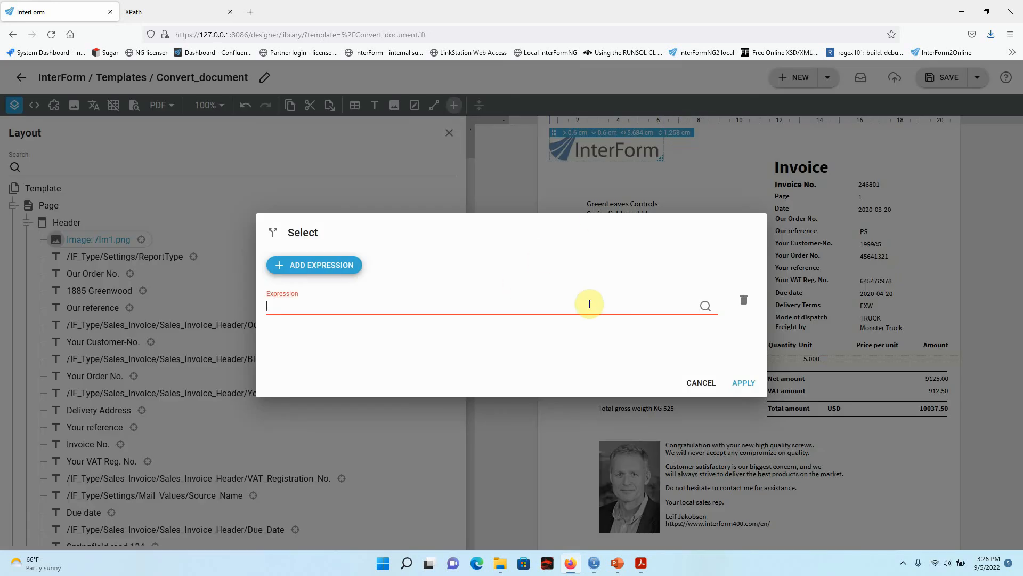
pyautogui.click(704, 306)
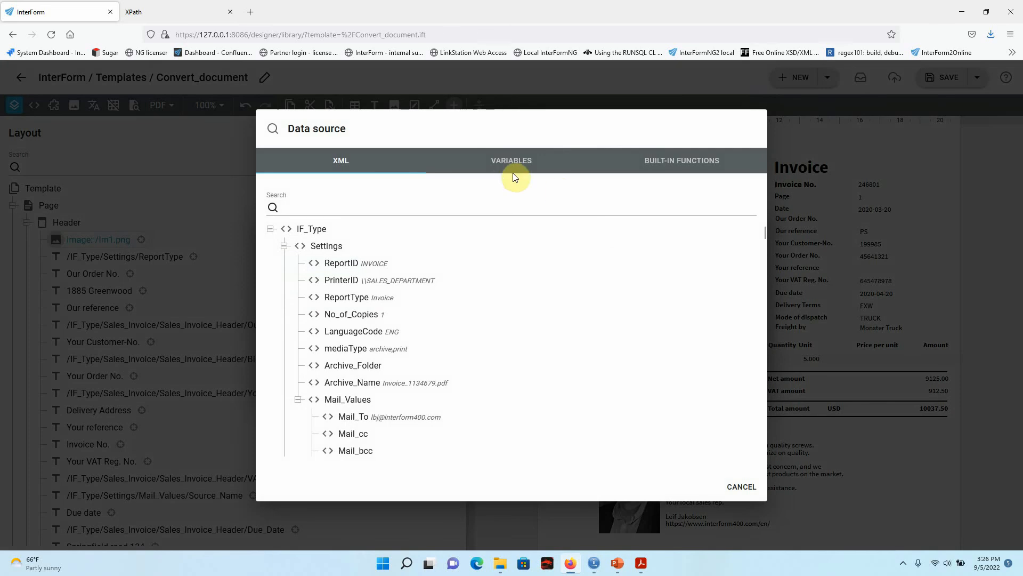
pyautogui.click(510, 163)
pyautogui.click(688, 164)
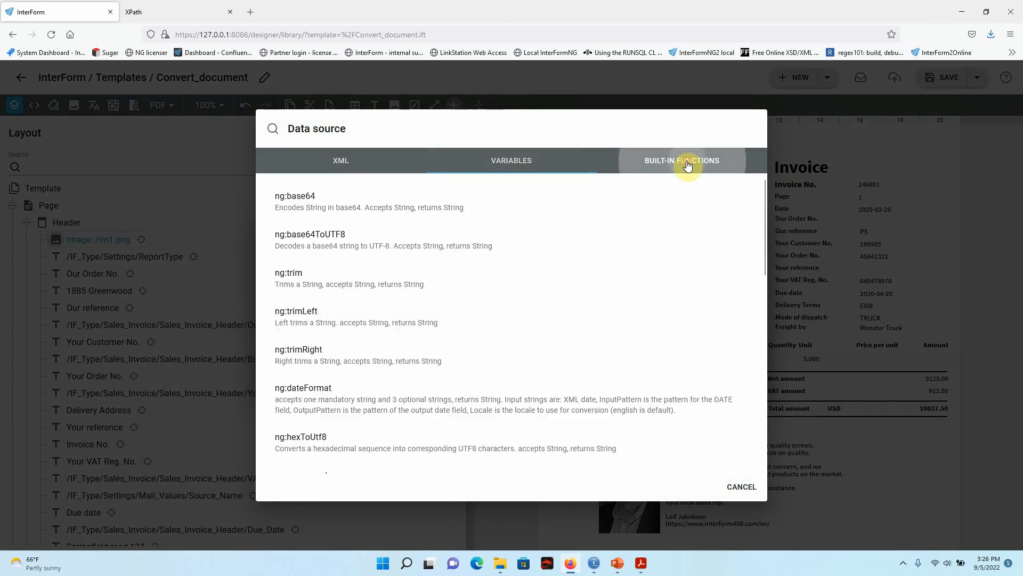
pyautogui.scroll(-1, 338, 388)
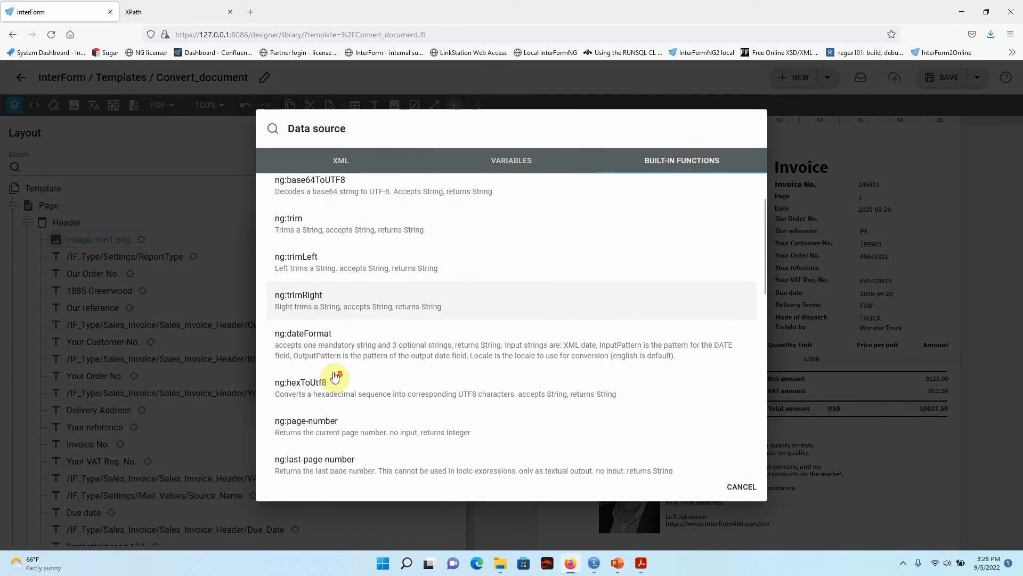
pyautogui.click(344, 418)
# - Complete the Select expression as ng:page-number()=1, apply it, and place the Select above the /Im1.png logo image in the header
pyautogui.click(402, 301)
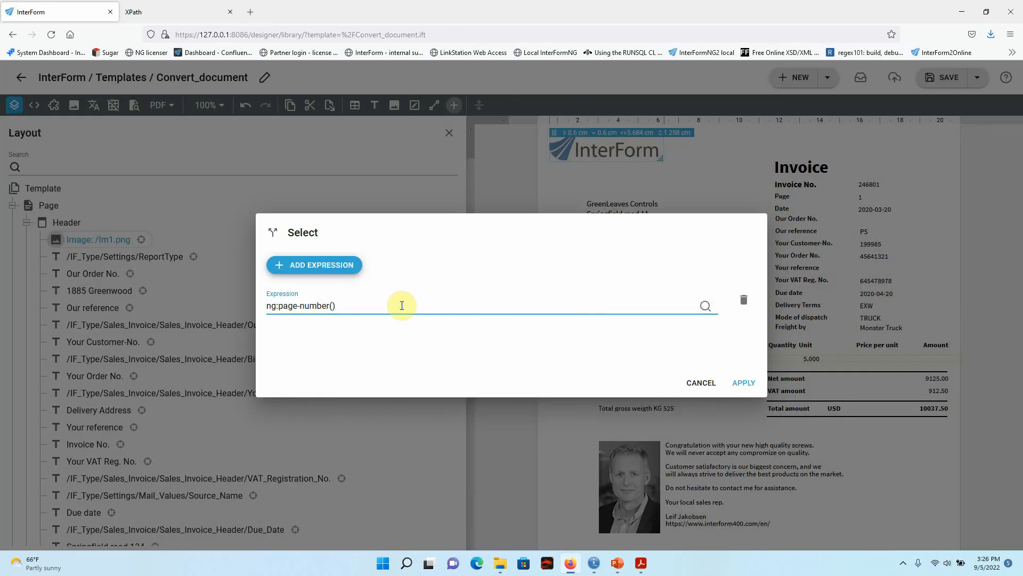
pyautogui.write('=1')
pyautogui.click(744, 383)
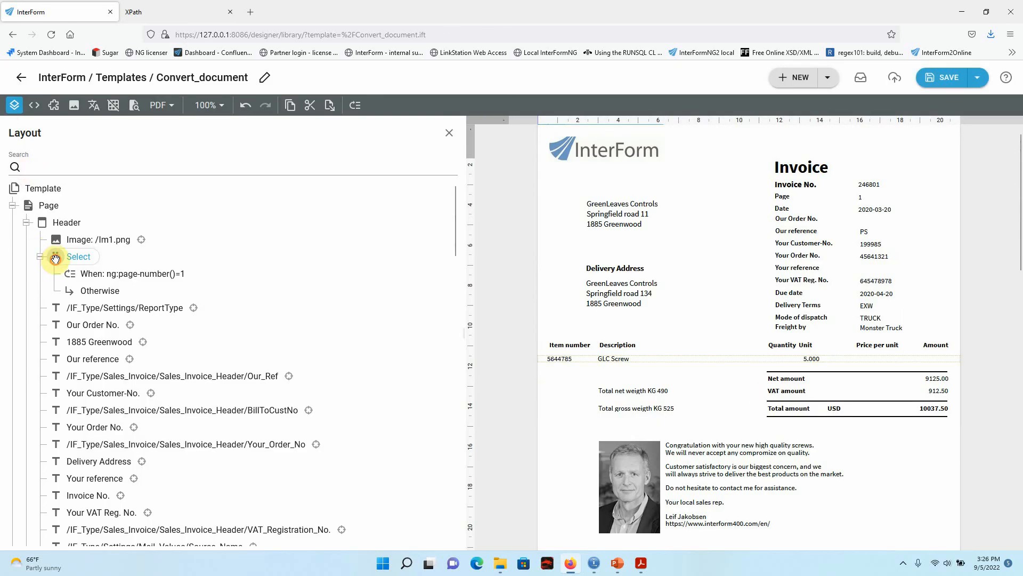
pyautogui.moveTo(56, 259); pyautogui.dragTo(55, 241)
# - Cut all header elements below the Select, from the /Im1.png image through the last container
pyautogui.click(110, 261)
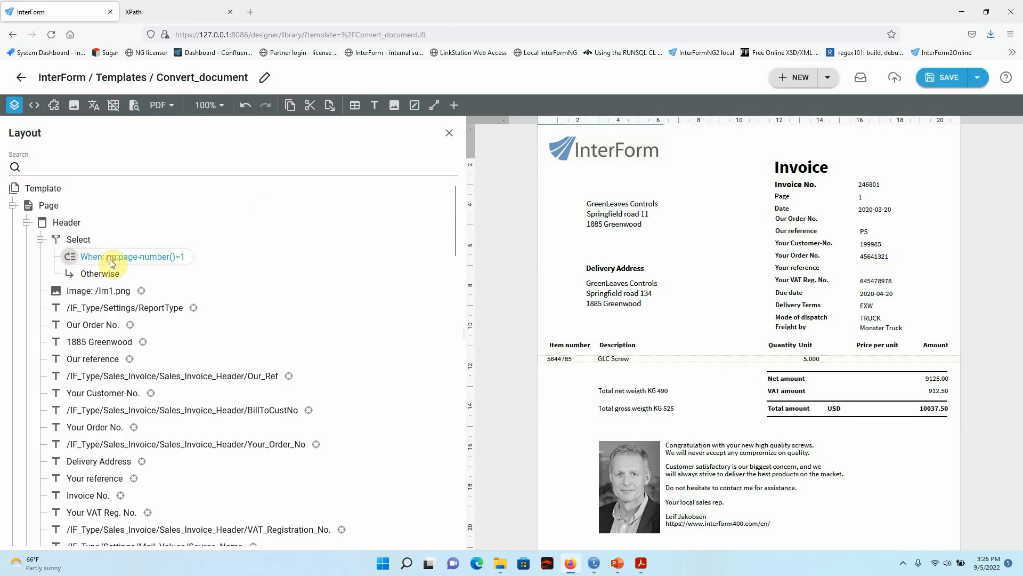
pyautogui.click(98, 292)
pyautogui.scroll(-8, 130, 298)
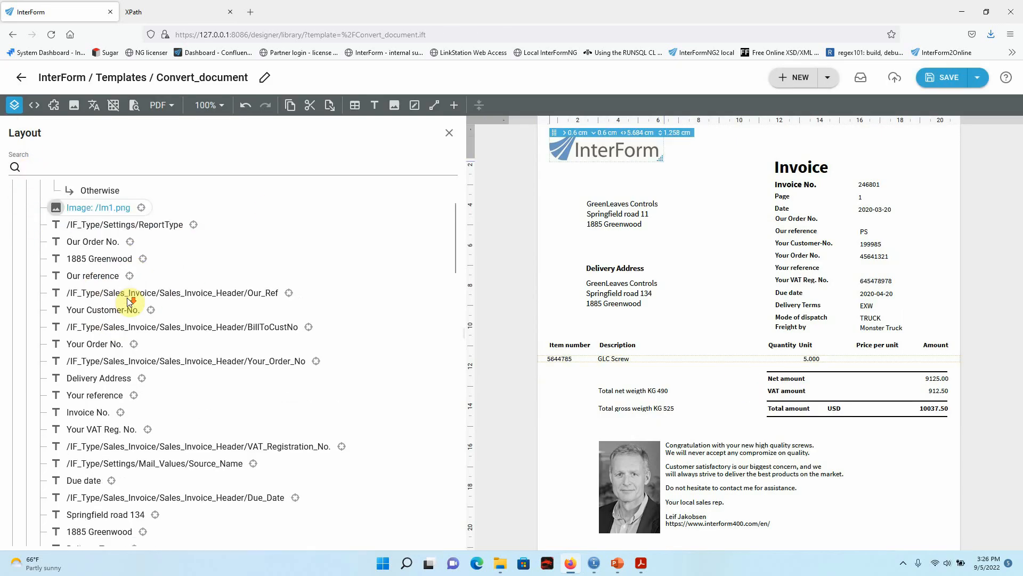
pyautogui.scroll(-2, 129, 300)
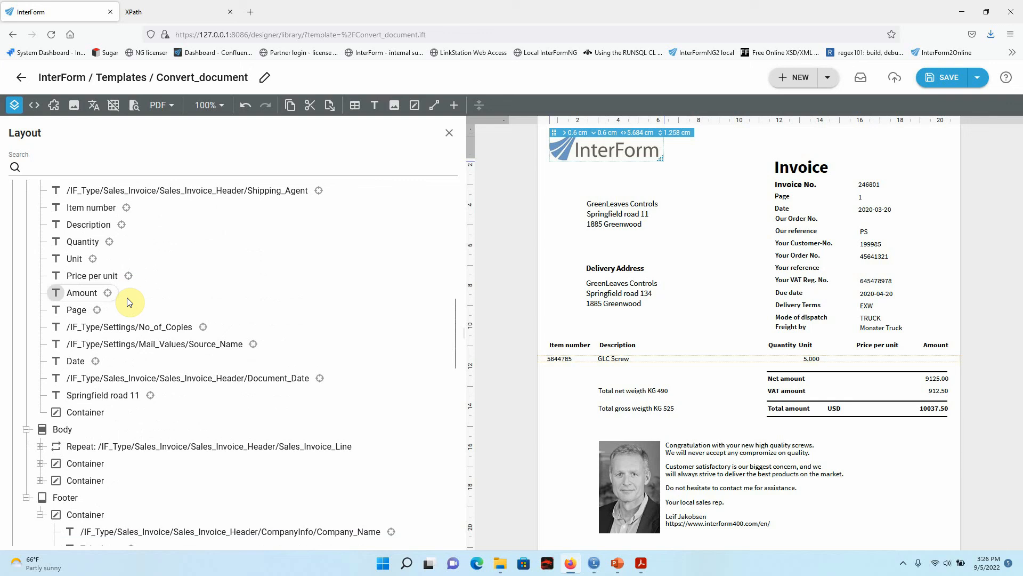
pyautogui.keyDown('shift'); pyautogui.click(84, 414); pyautogui.keyUp('shift')
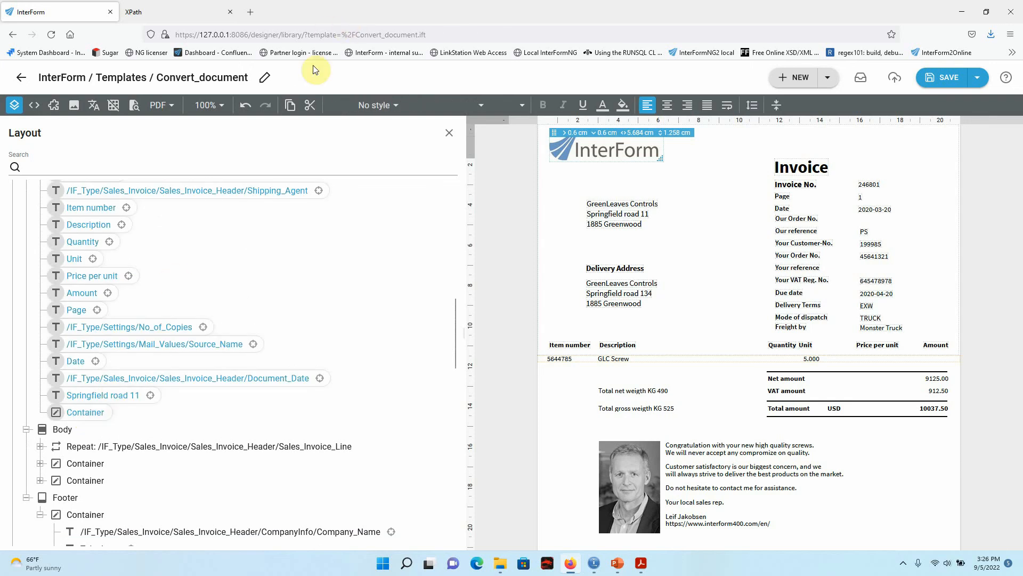
pyautogui.click(308, 113)
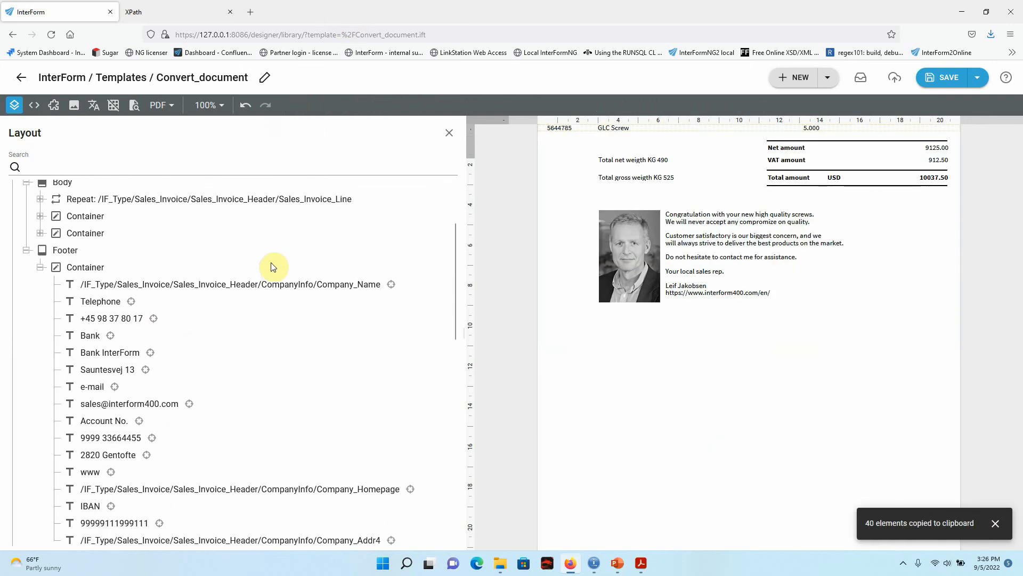
# - Paste the cut header elements into the When: ng:page-number()=1 branch and check the branch's contents
pyautogui.click(131, 256)
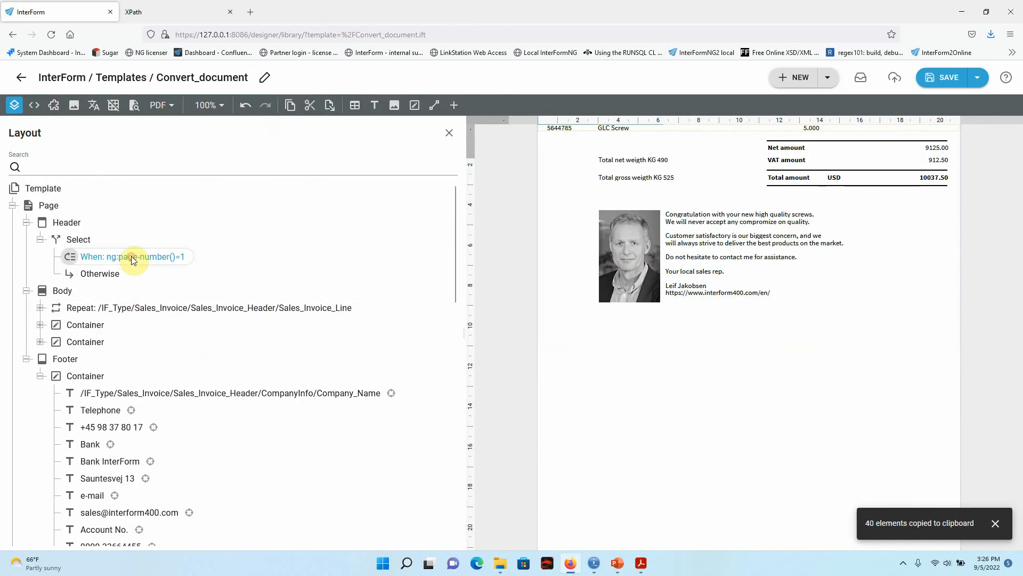
pyautogui.click(330, 104)
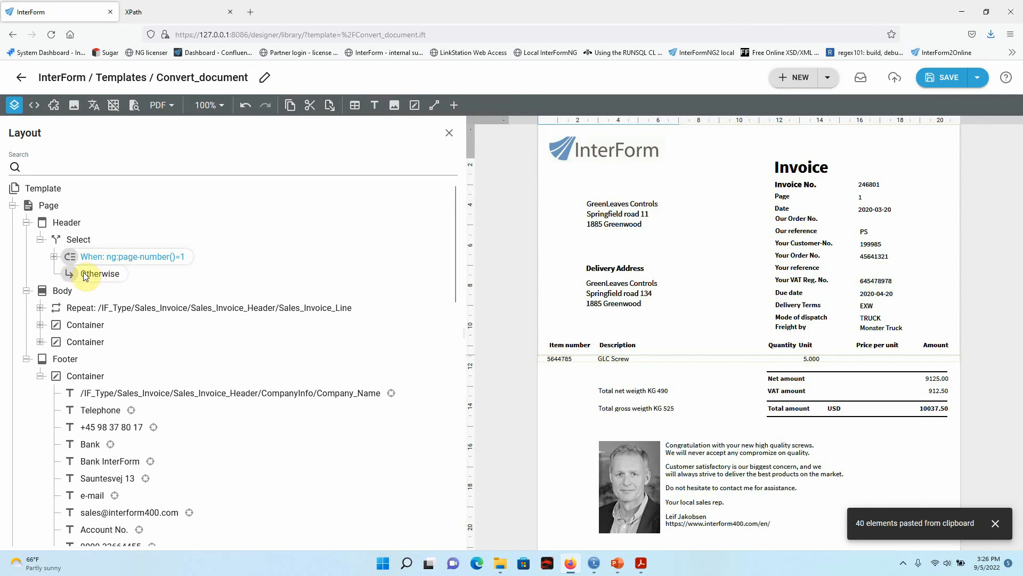
pyautogui.click(54, 256)
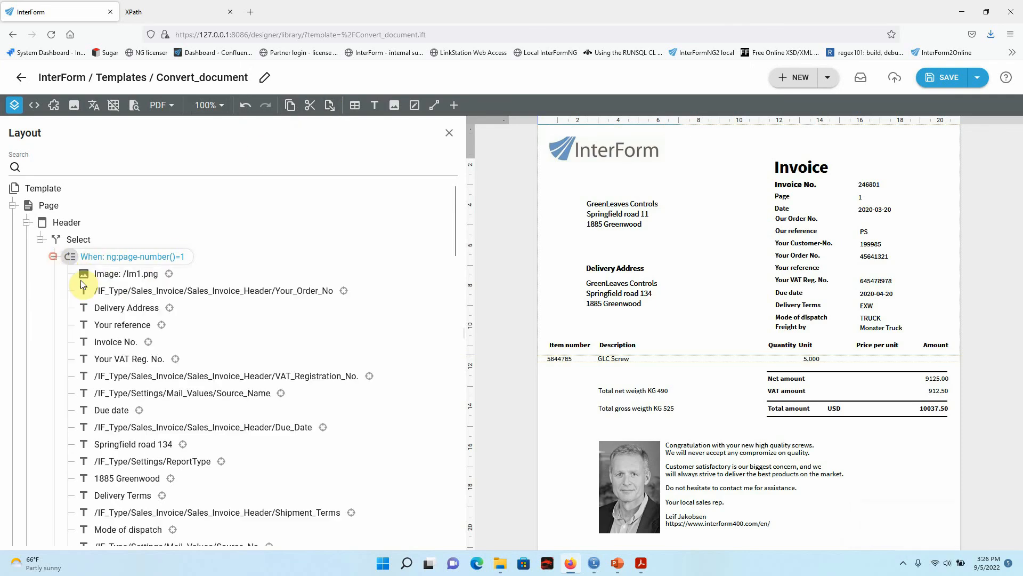
pyautogui.click(54, 256)
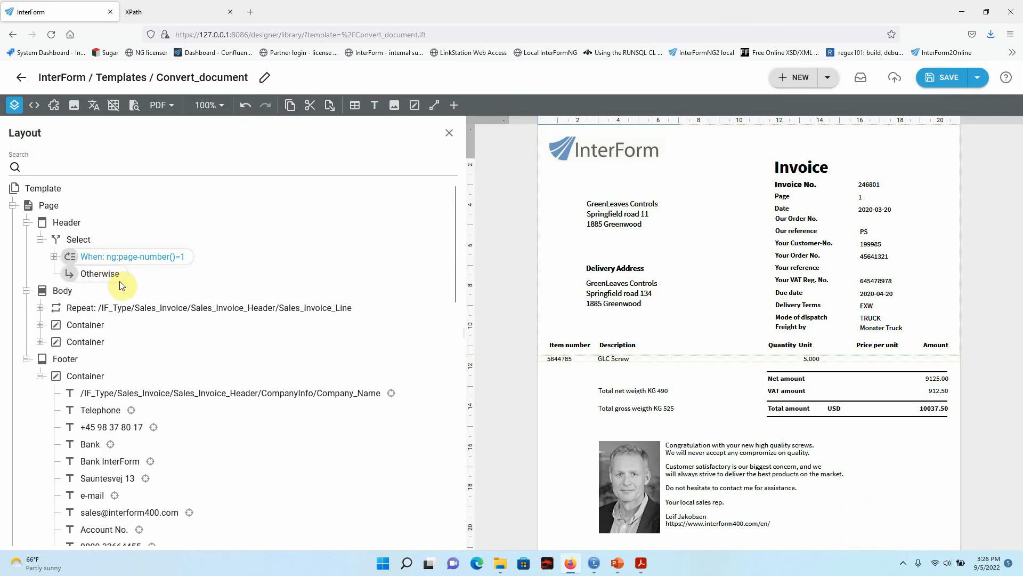
# - Copy the second page's header elements, from the /Im2.png image through the Amount heading
pyautogui.scroll(-2, 173, 275)
pyautogui.scroll(-5, 173, 276)
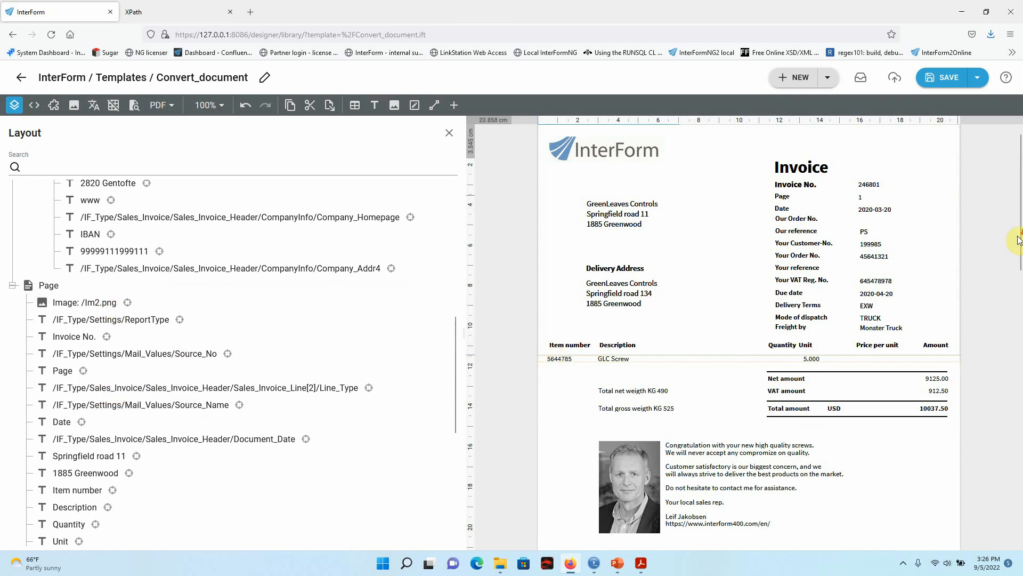
pyautogui.scroll(-6, 995, 265)
pyautogui.scroll(-3, 996, 265)
pyautogui.click(85, 302)
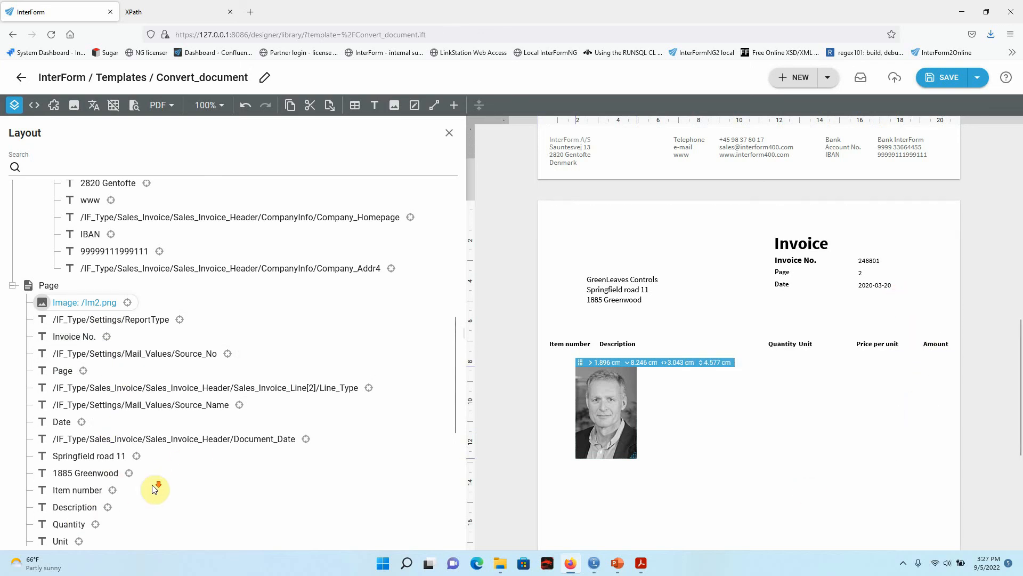
pyautogui.scroll(-1, 142, 496)
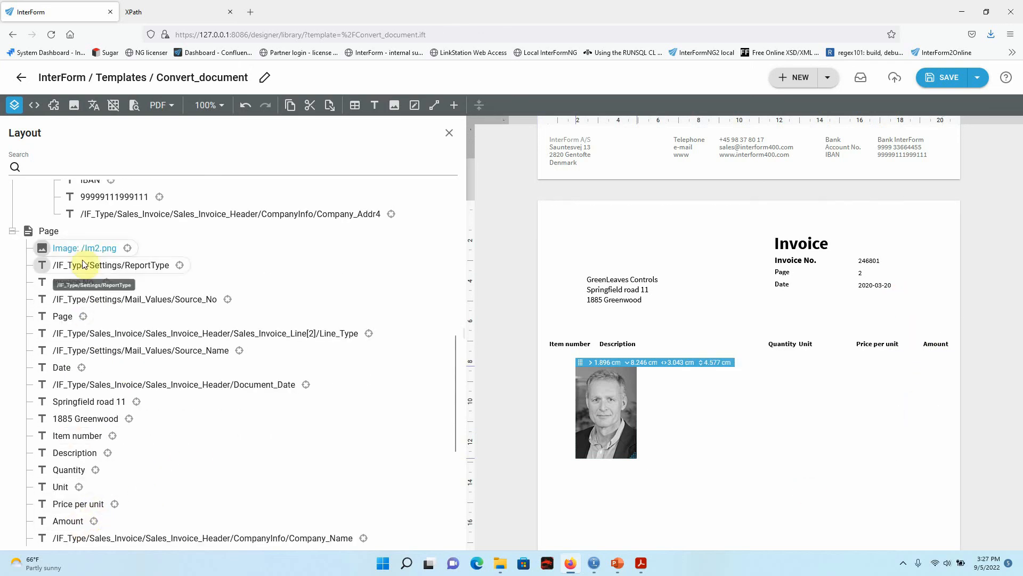
pyautogui.keyDown('shift'); pyautogui.click(79, 522); pyautogui.keyUp('shift')
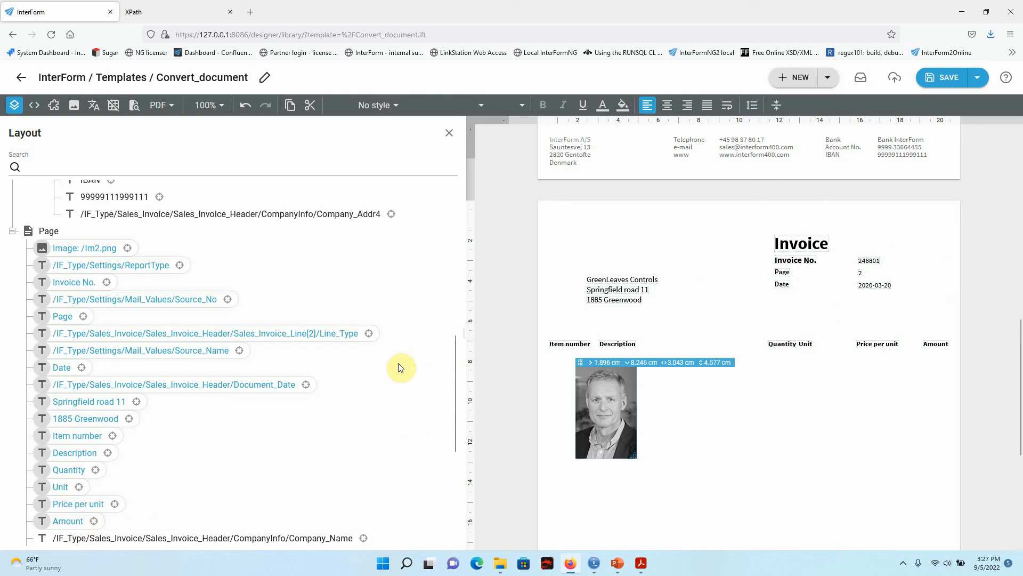
pyautogui.click(291, 105)
# - Paste the copied second-page elements into the Otherwise branch of the header's Select
pyautogui.scroll(3, 392, 338)
pyautogui.scroll(5, 392, 337)
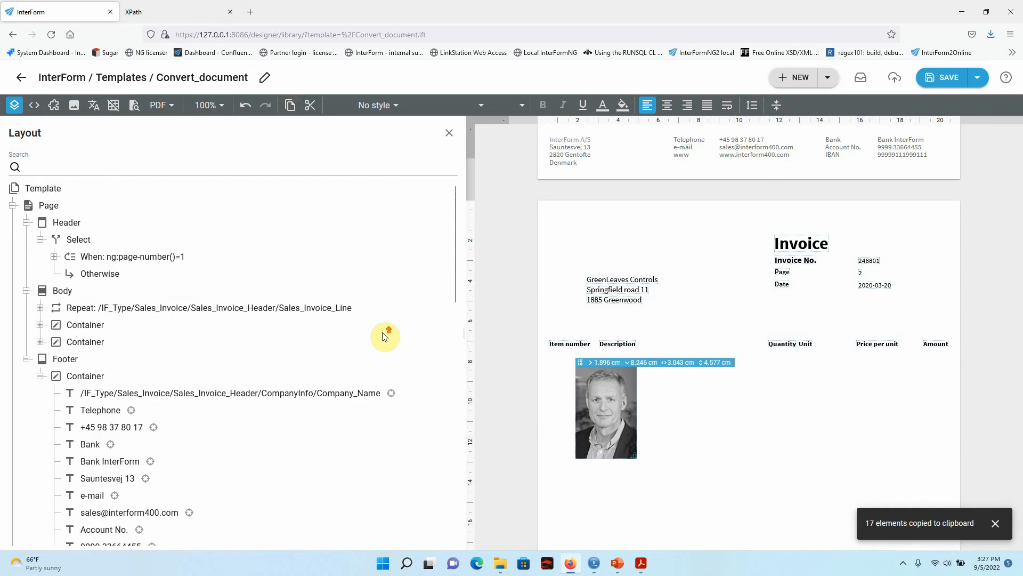
pyautogui.click(107, 274)
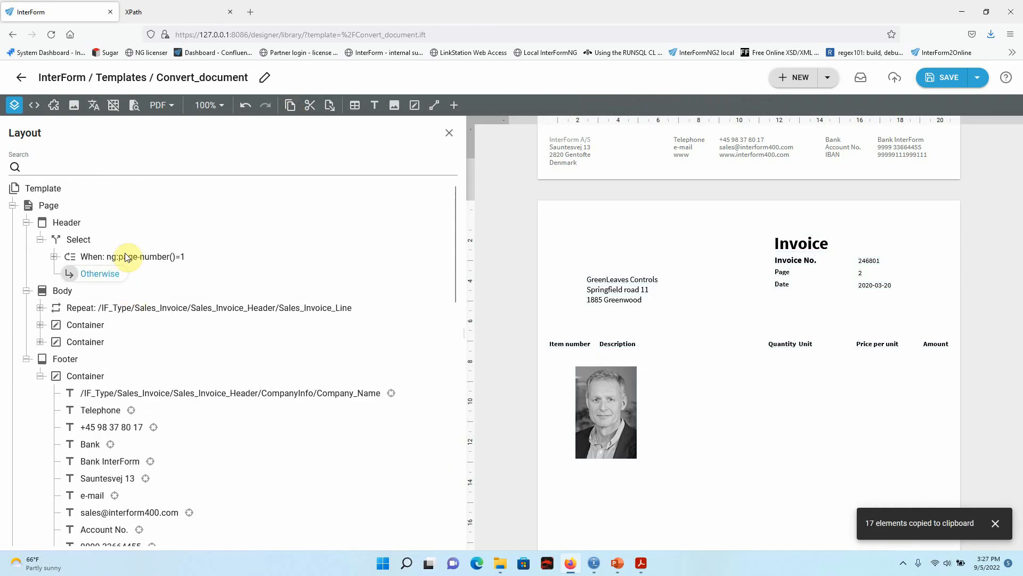
pyautogui.click(329, 109)
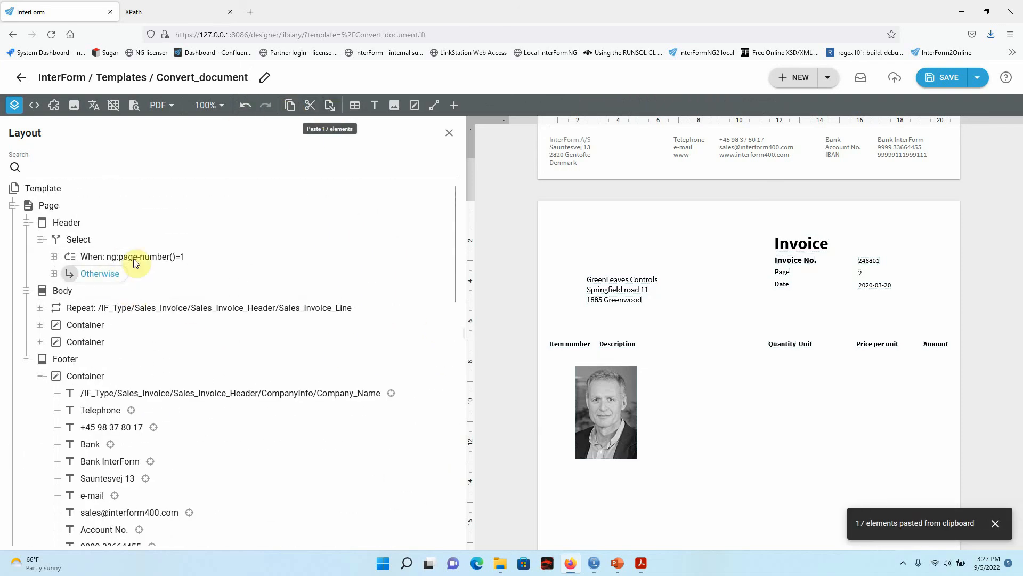
# - Add a container at the end of the Otherwise branch and check the position of the second page's Amount heading
pyautogui.click(54, 274)
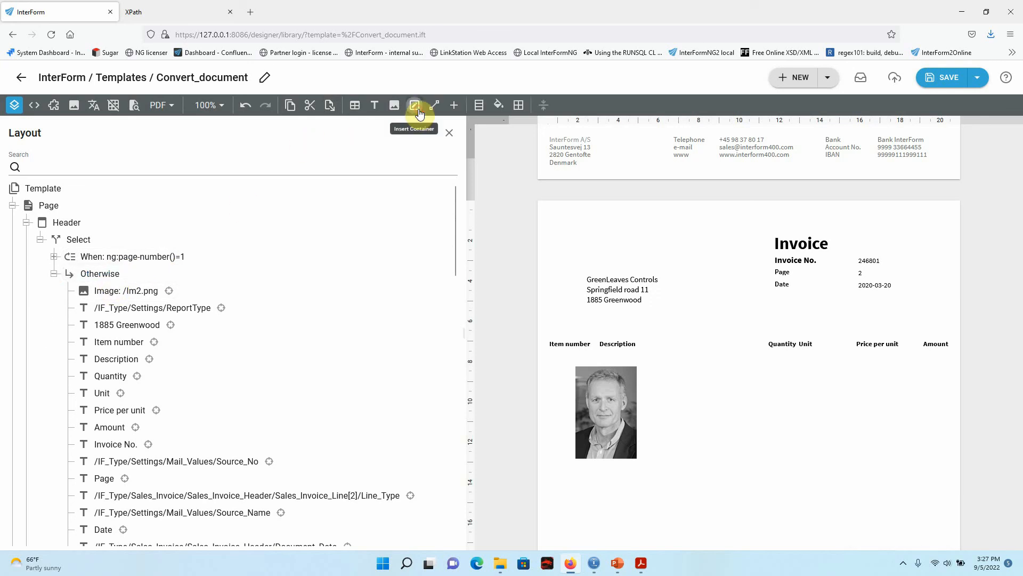
pyautogui.moveTo(419, 115); pyautogui.dragTo(131, 363)
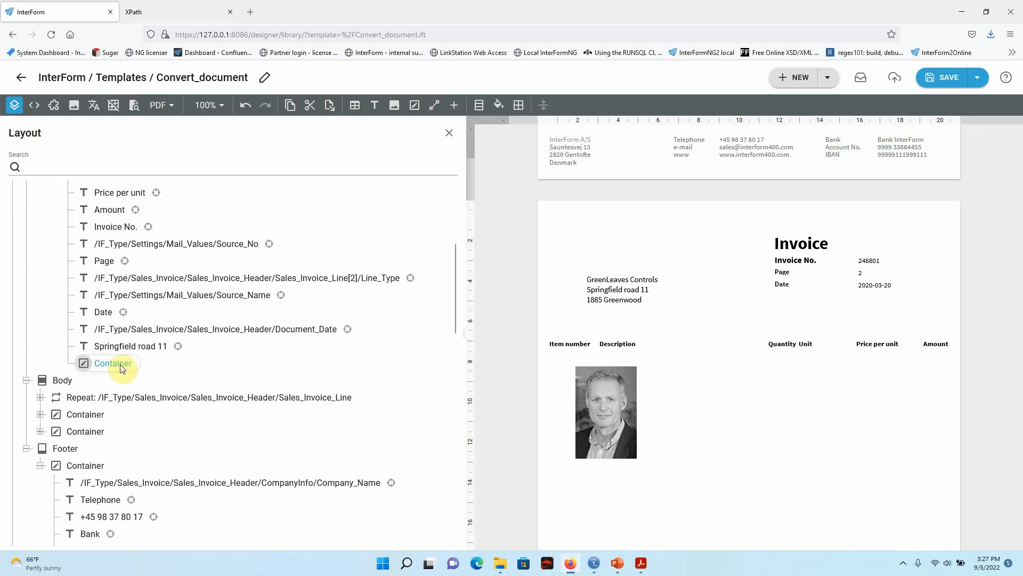
pyautogui.click(941, 346)
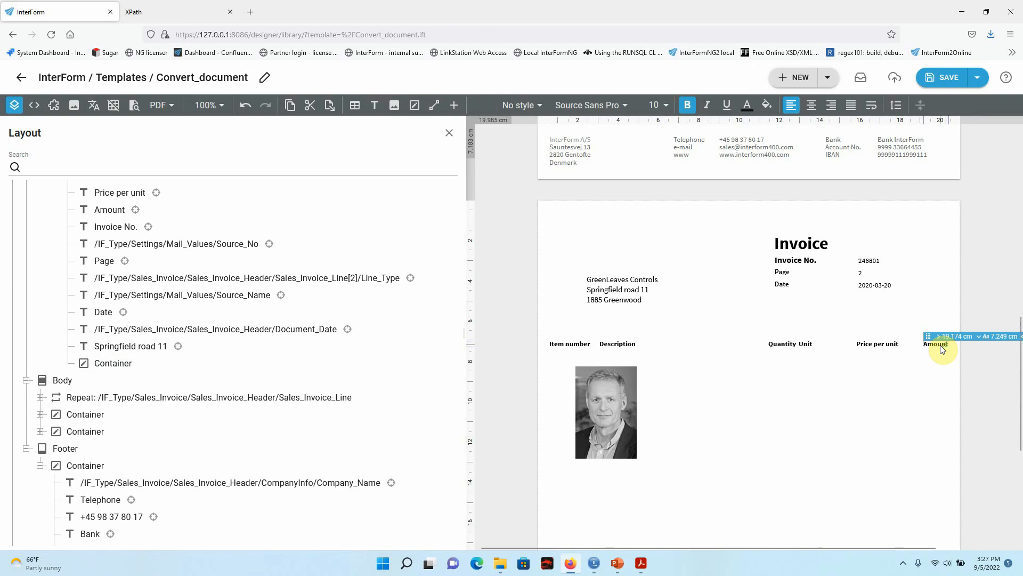
pyautogui.doubleClick(940, 344)
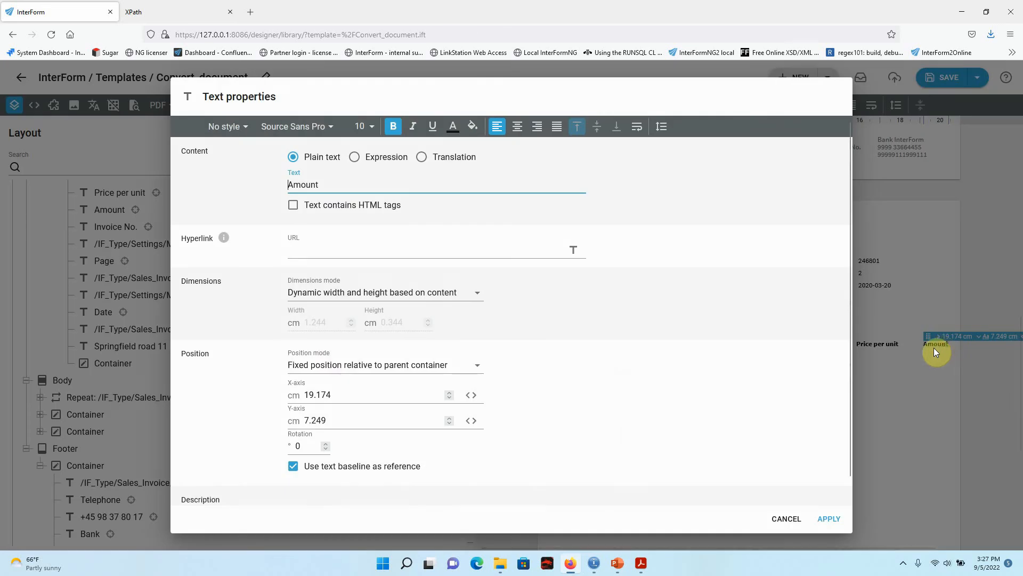
pyautogui.click(775, 524)
# - Give the Otherwise branch's new container a fixed width of 21 cm and fixed height of 7.6 cm, and save the template
pyautogui.doubleClick(115, 364)
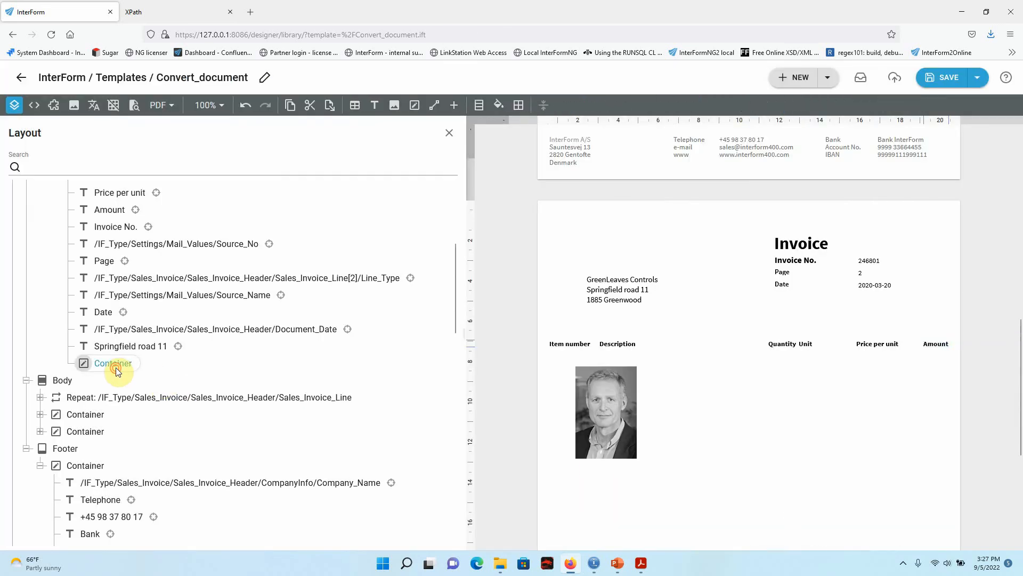
pyautogui.click(487, 164)
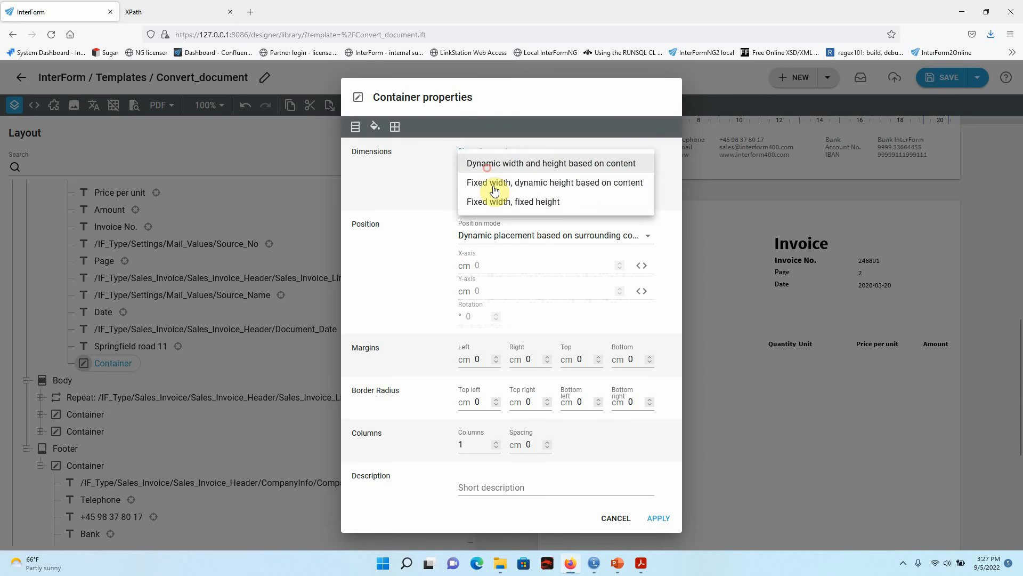
pyautogui.click(498, 201)
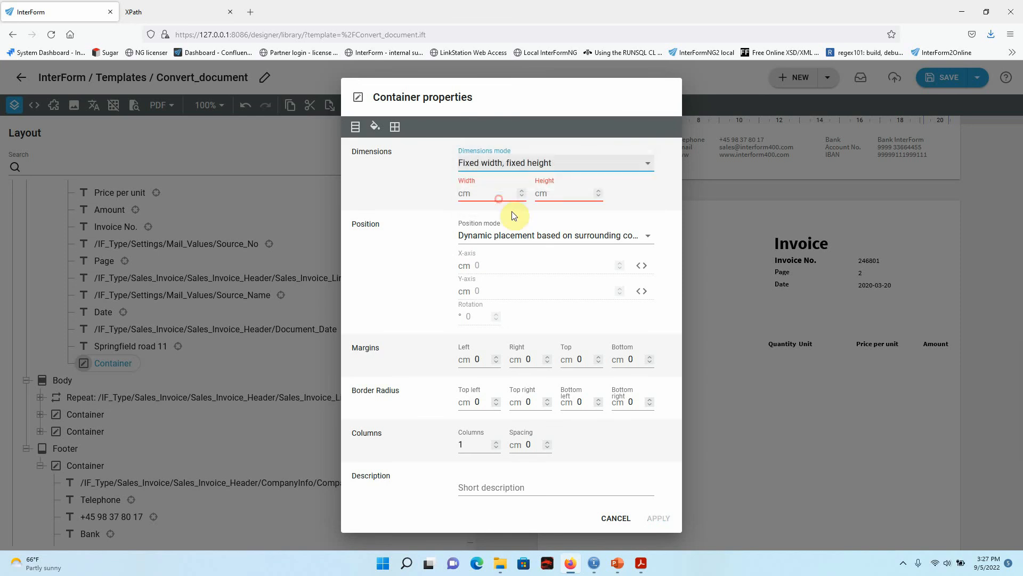
pyautogui.click(487, 192)
pyautogui.click(487, 196)
pyautogui.write('21')
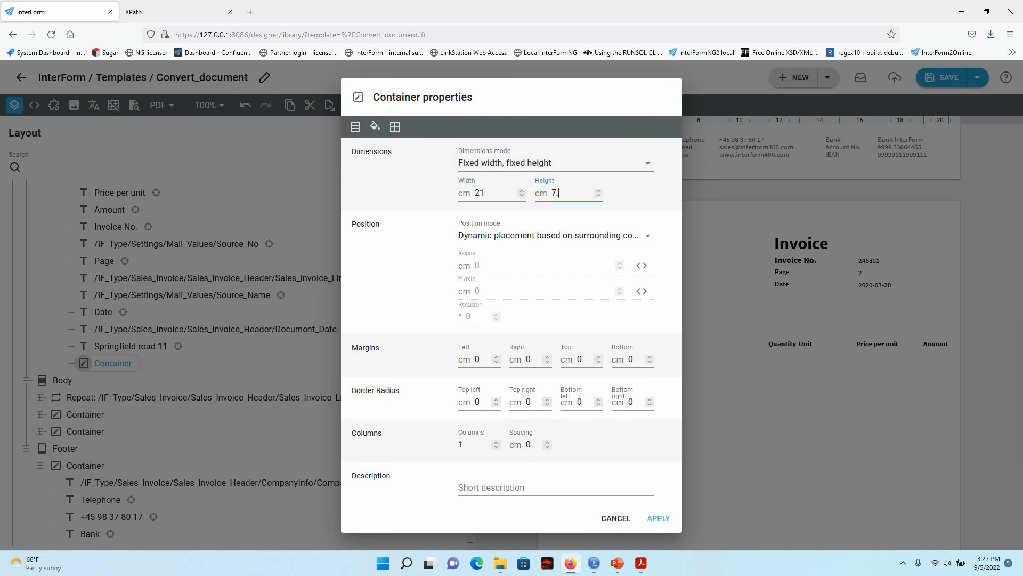
pyautogui.click(569, 194)
pyautogui.write('7.6')
pyautogui.click(657, 518)
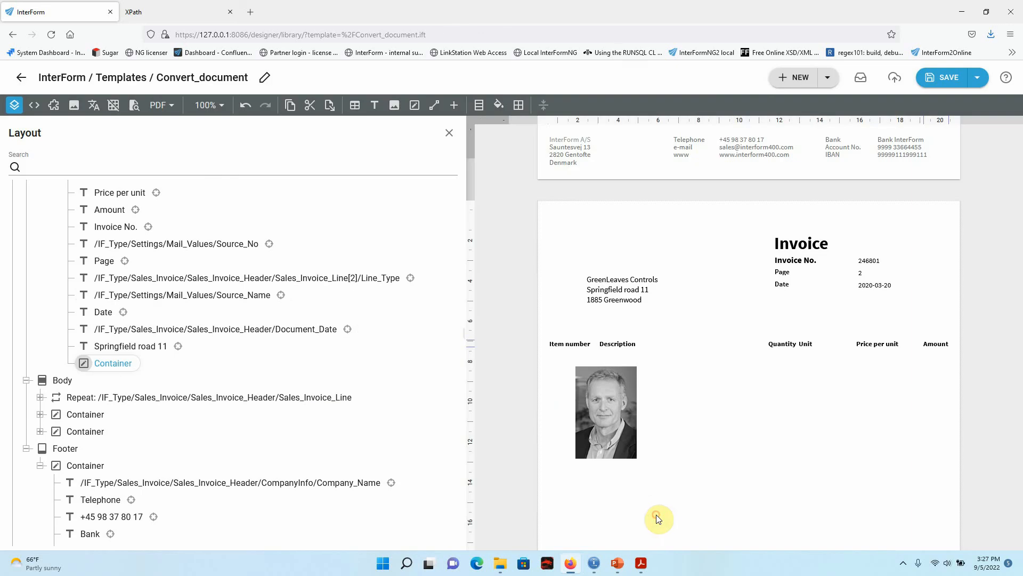
pyautogui.click(953, 88)
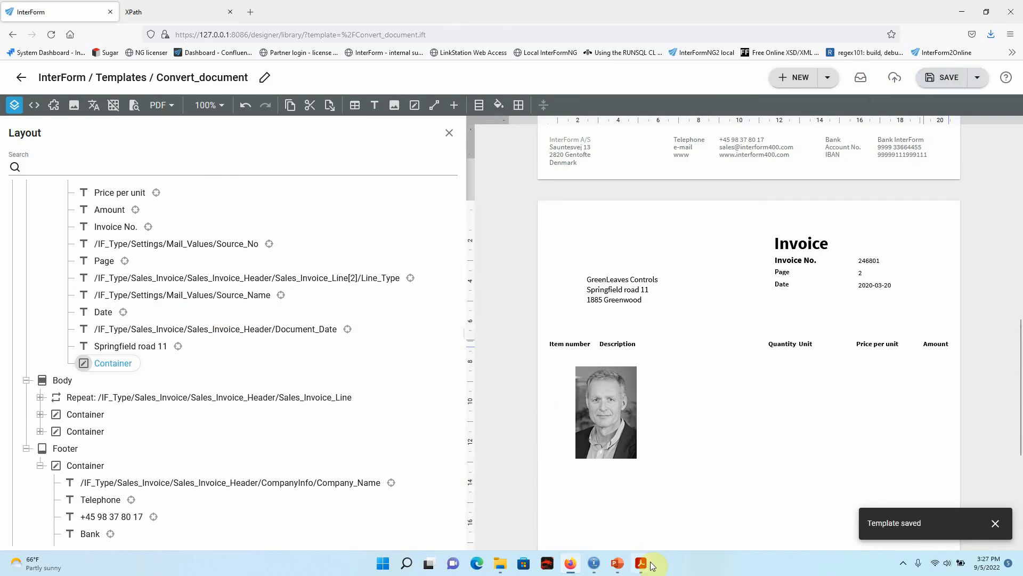
pyautogui.moveTo(620, 565)
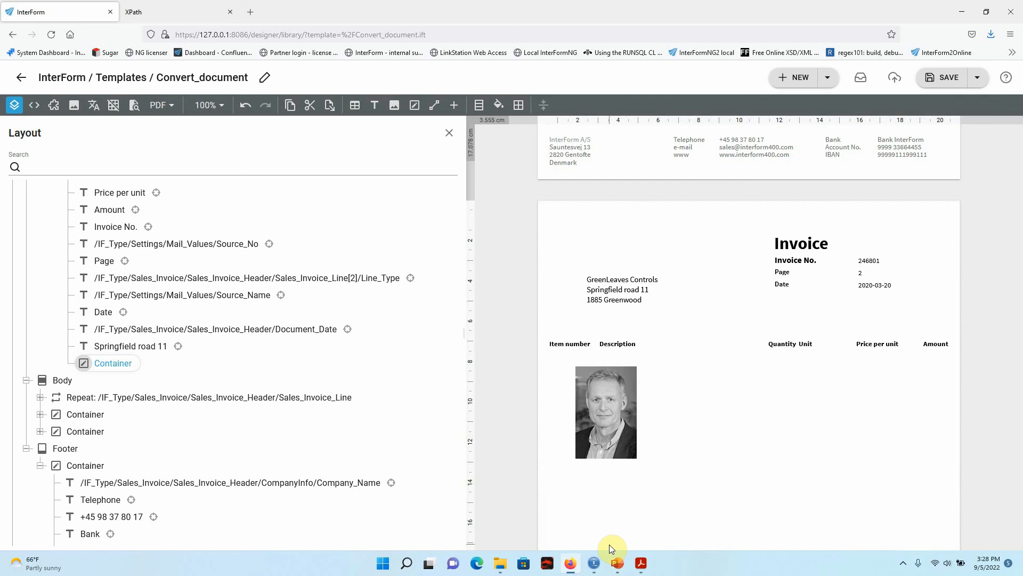
# - Consult the InterFormNG2 manual on format-number, ng:numberFormat and ng:dateFormat, and return to the Convert_document template
pyautogui.click(129, 16)
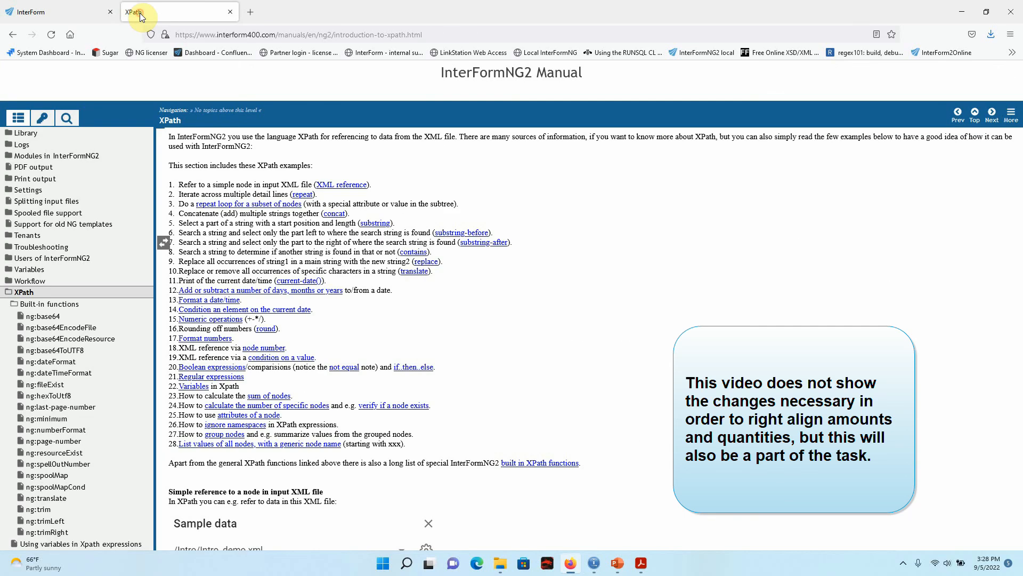
pyautogui.click(221, 342)
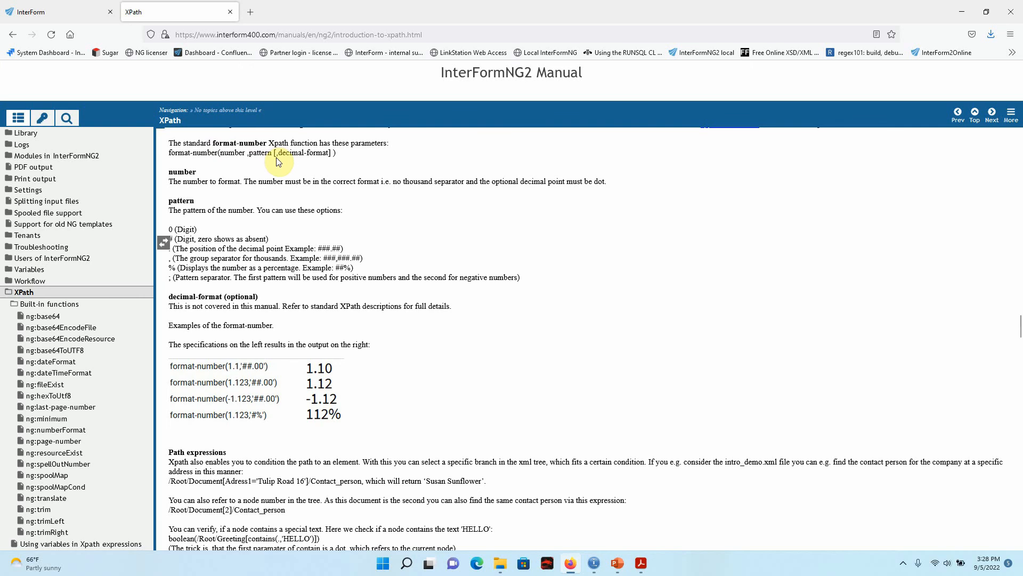
pyautogui.scroll(1, 314, 373)
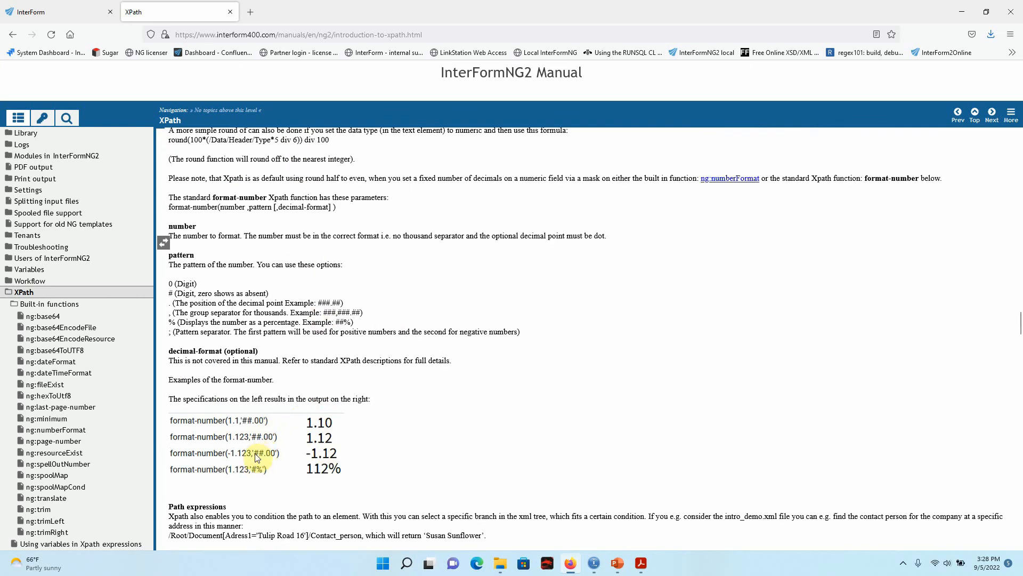
pyautogui.click(730, 181)
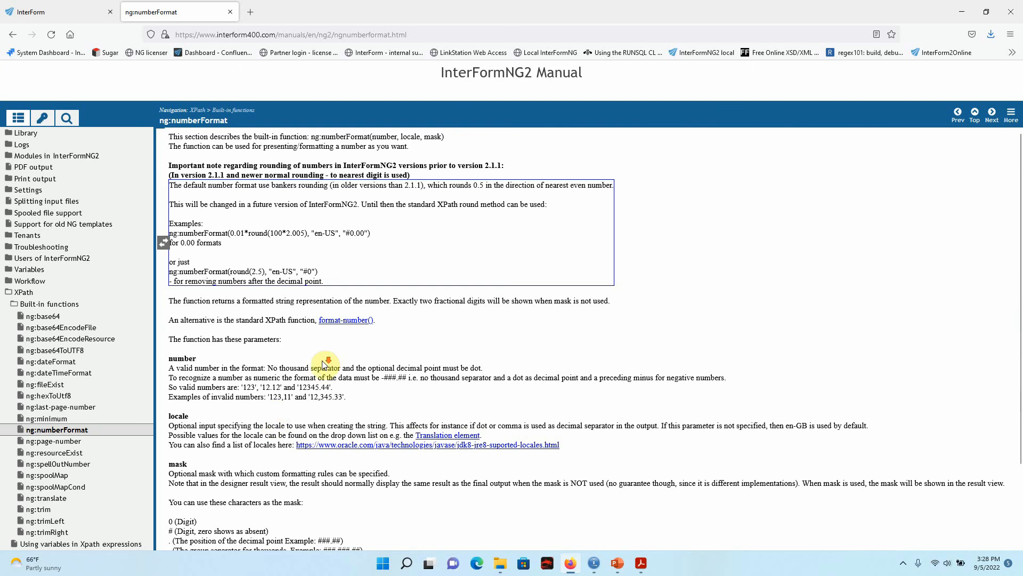
pyautogui.scroll(-3, 324, 367)
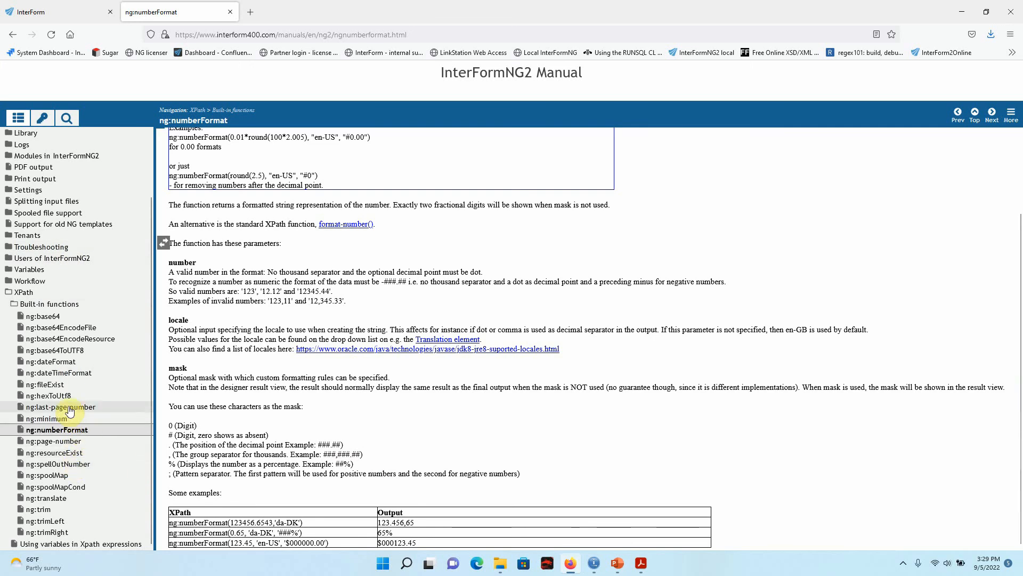
pyautogui.click(58, 363)
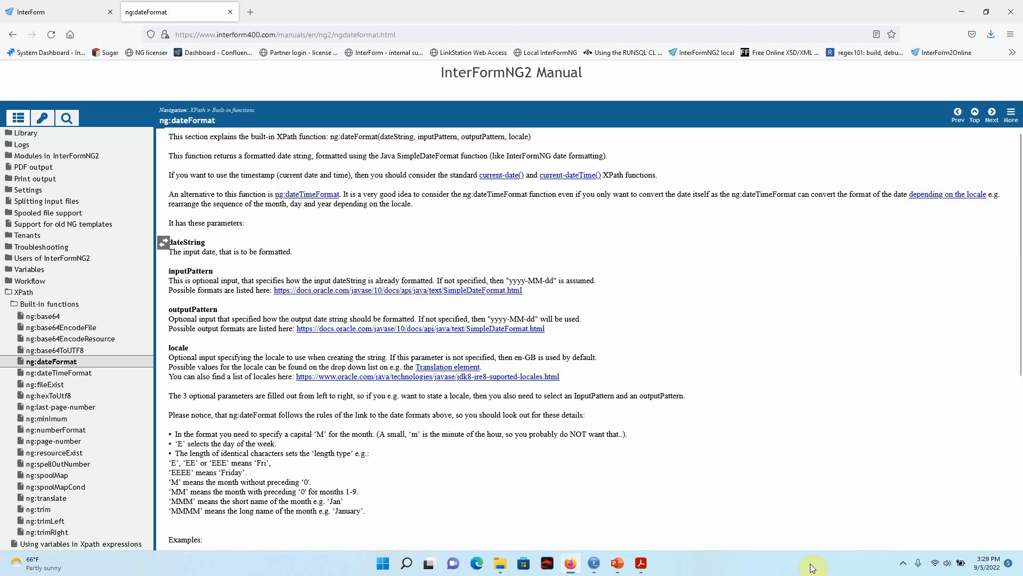
pyautogui.click(60, 11)
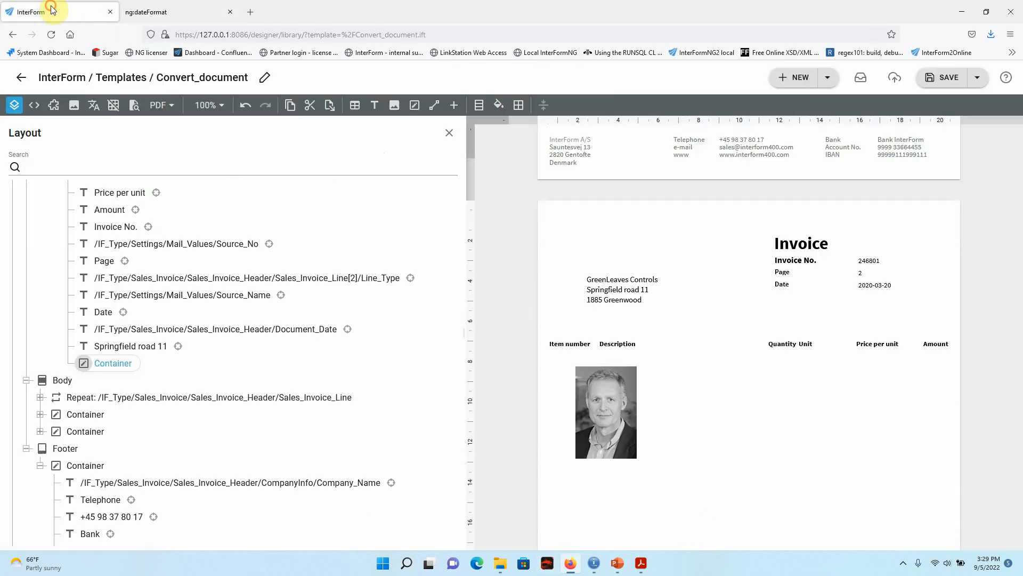
# - Replace the expression of the page number value in the first page's header with the built-in function ng:page-number()
pyautogui.scroll(5, 106, 309)
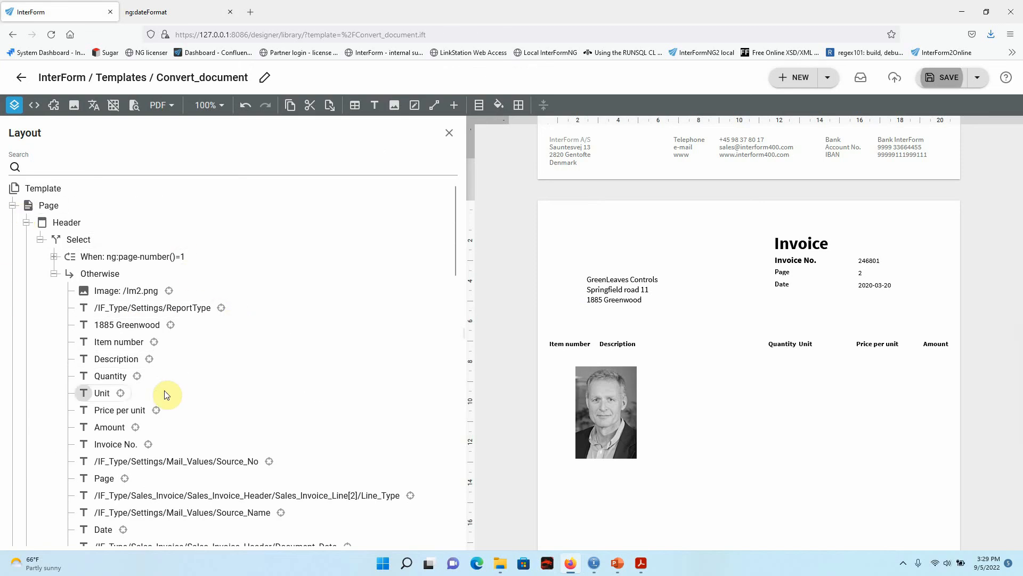
pyautogui.scroll(10, 971, 316)
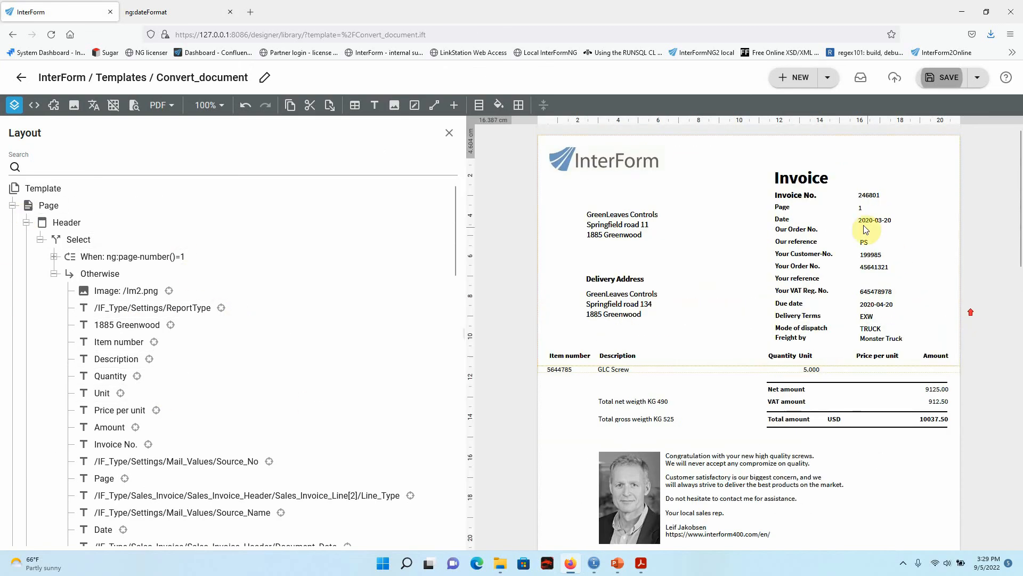
pyautogui.click(866, 209)
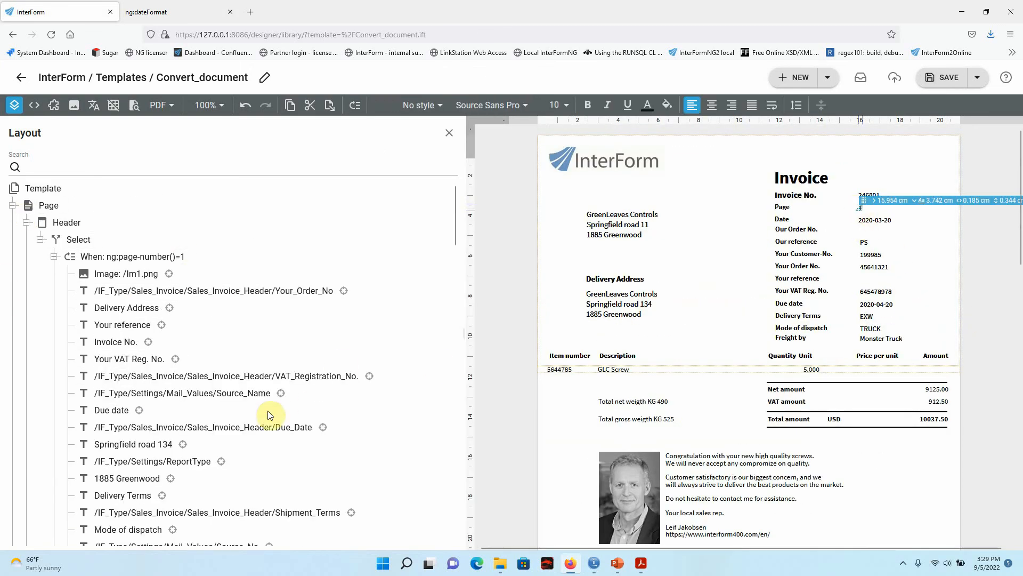
pyautogui.scroll(-10, 213, 434)
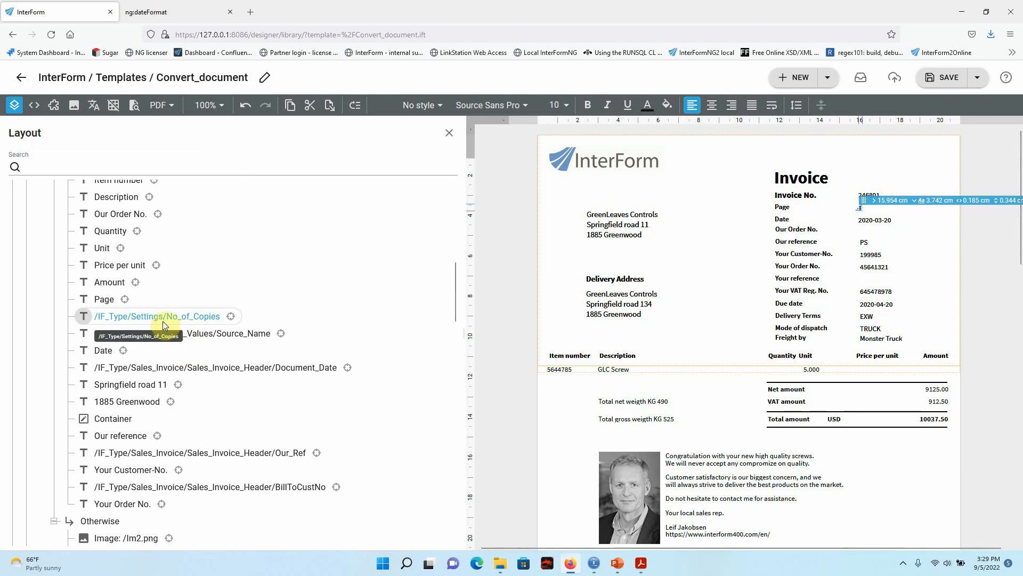
pyautogui.doubleClick(190, 317)
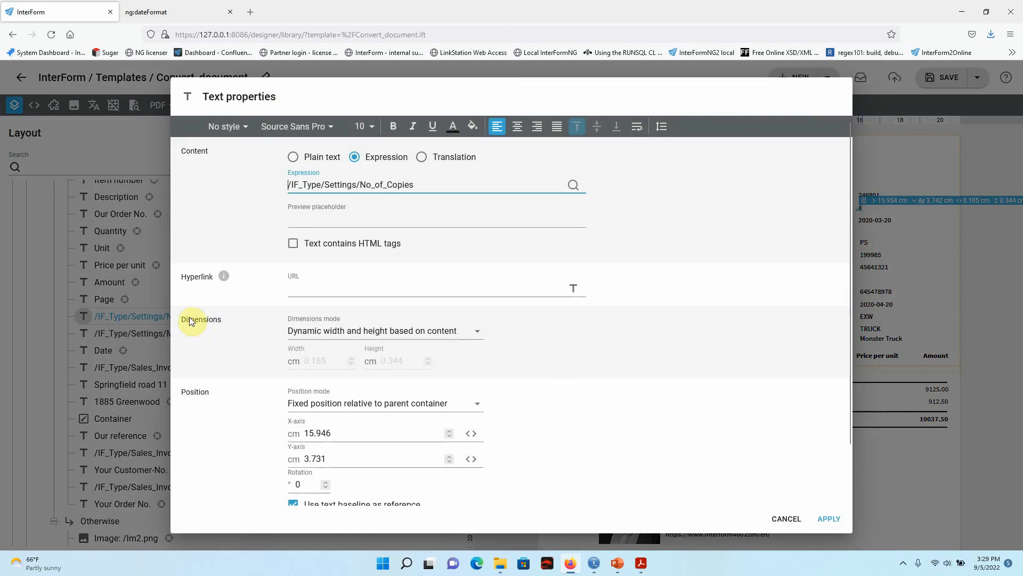
pyautogui.moveTo(424, 189); pyautogui.dragTo(149, 190)
pyautogui.press('BackSpace')
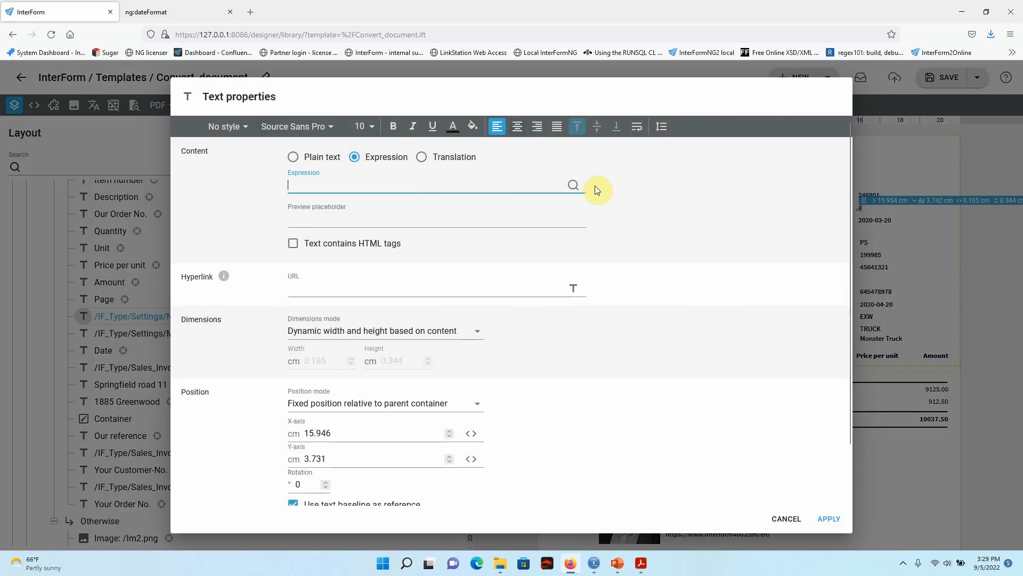
pyautogui.click(574, 185)
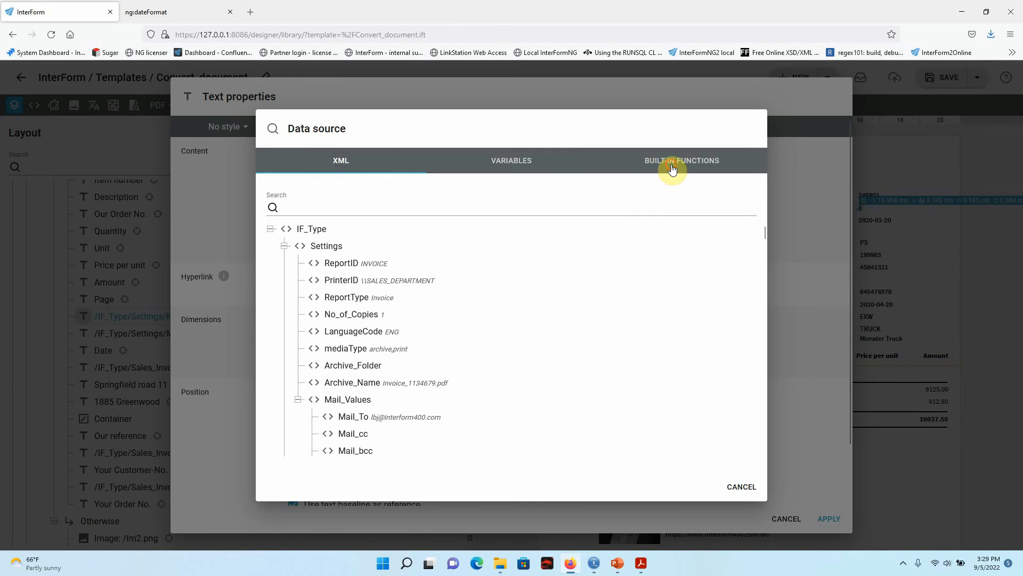
pyautogui.click(643, 171)
pyautogui.scroll(-5, 521, 327)
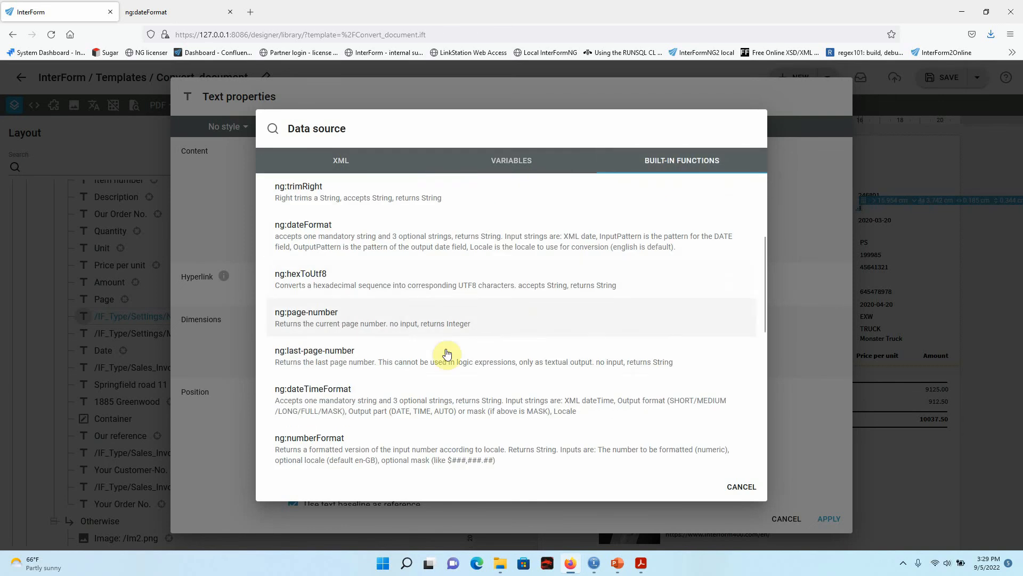
pyautogui.click(360, 317)
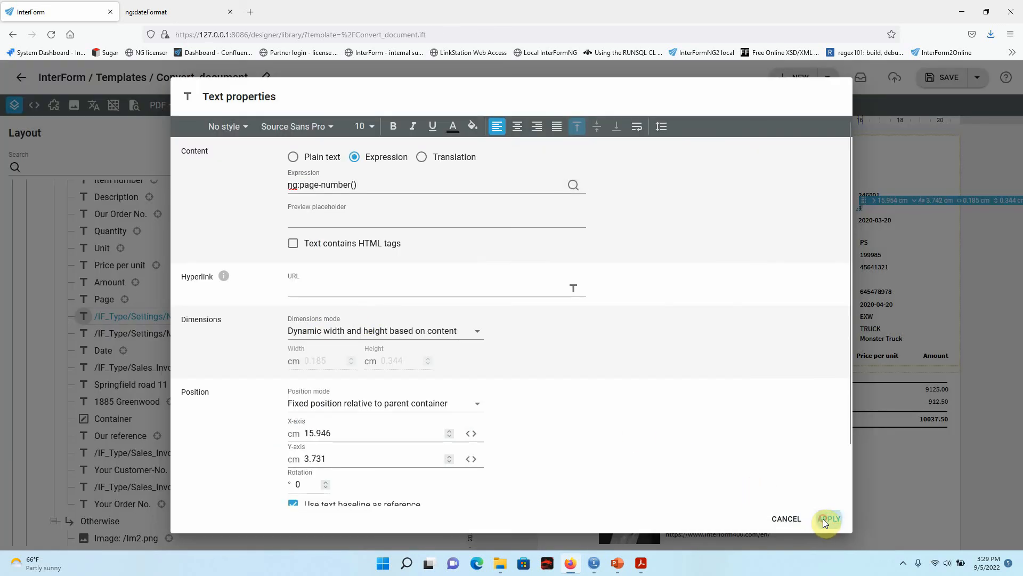
pyautogui.click(826, 519)
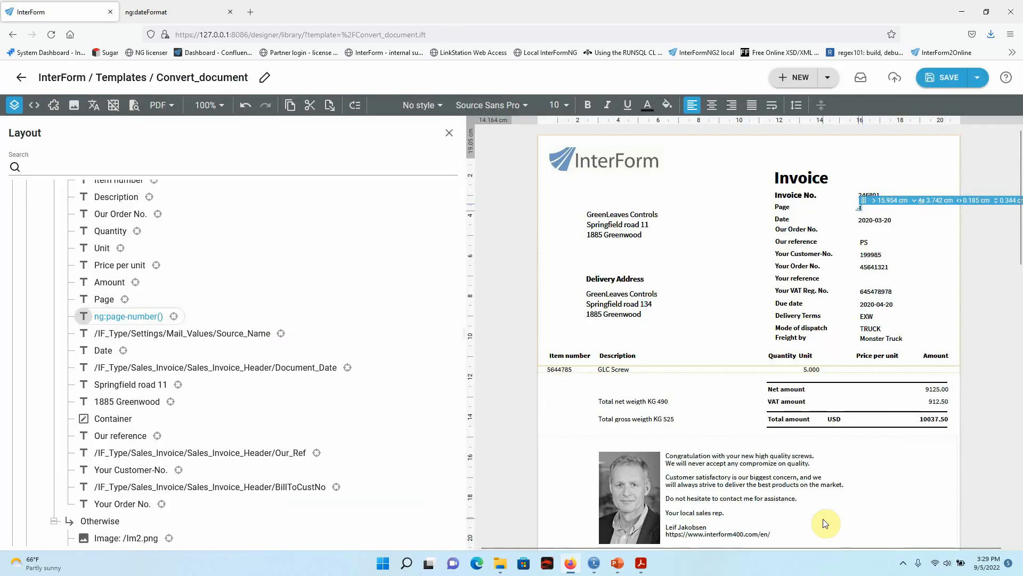
# - Examine the built-in functions available for the page number expression, such as ng:last-page-number, and leave the properties without applying changes
pyautogui.doubleClick(152, 317)
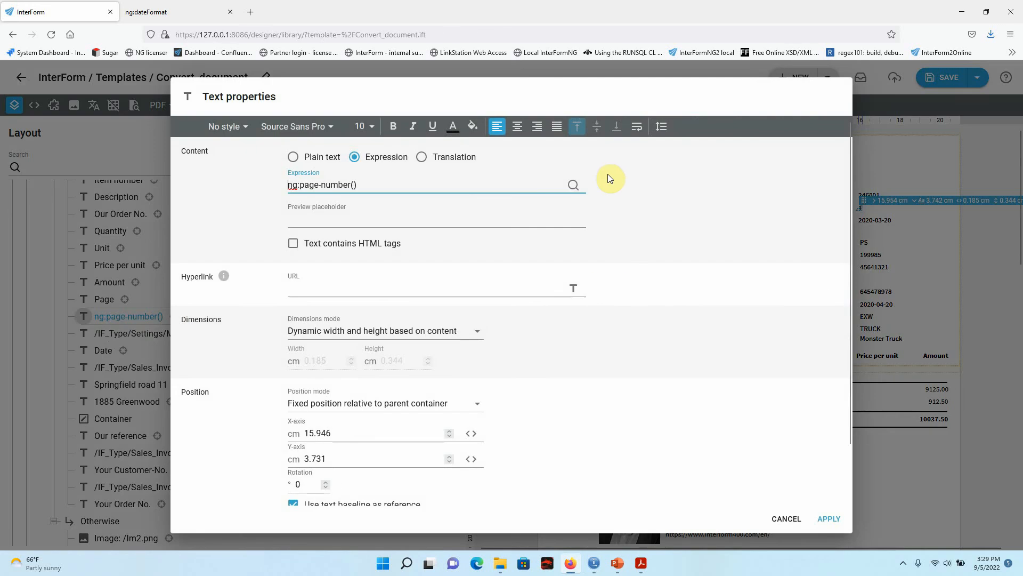
pyautogui.click(569, 188)
pyautogui.click(673, 164)
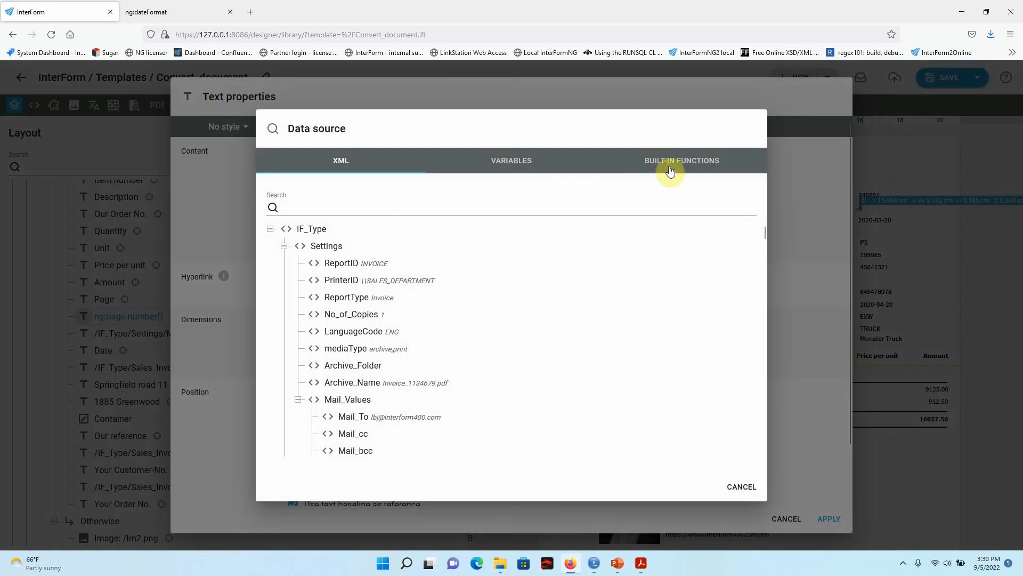
pyautogui.scroll(-2, 555, 334)
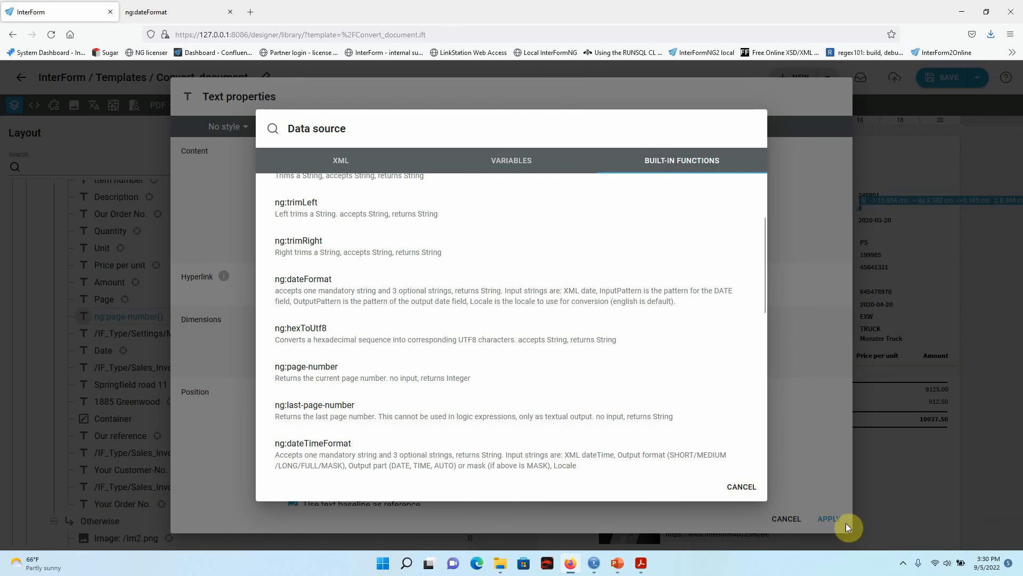
pyautogui.click(741, 487)
pyautogui.click(800, 523)
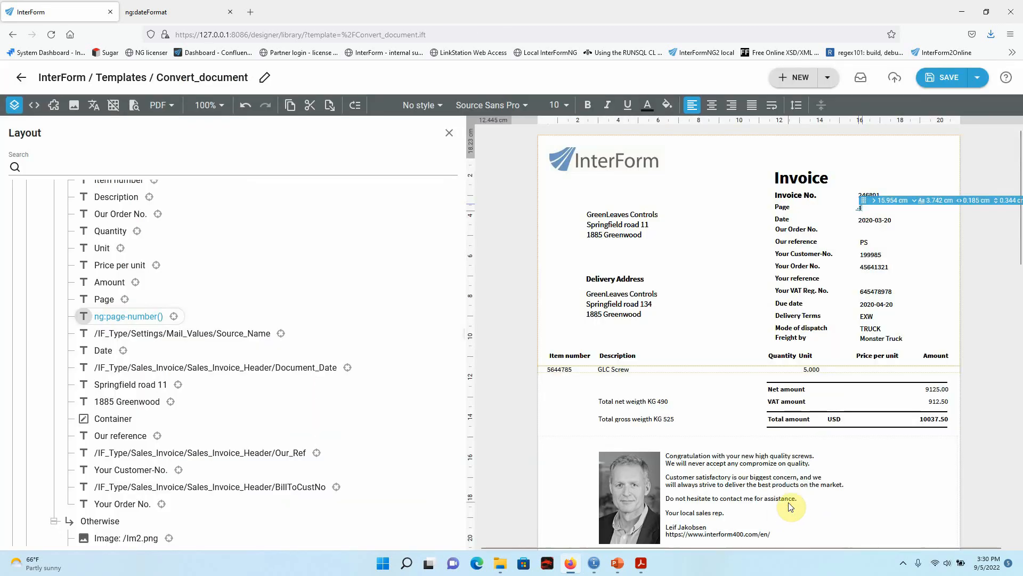